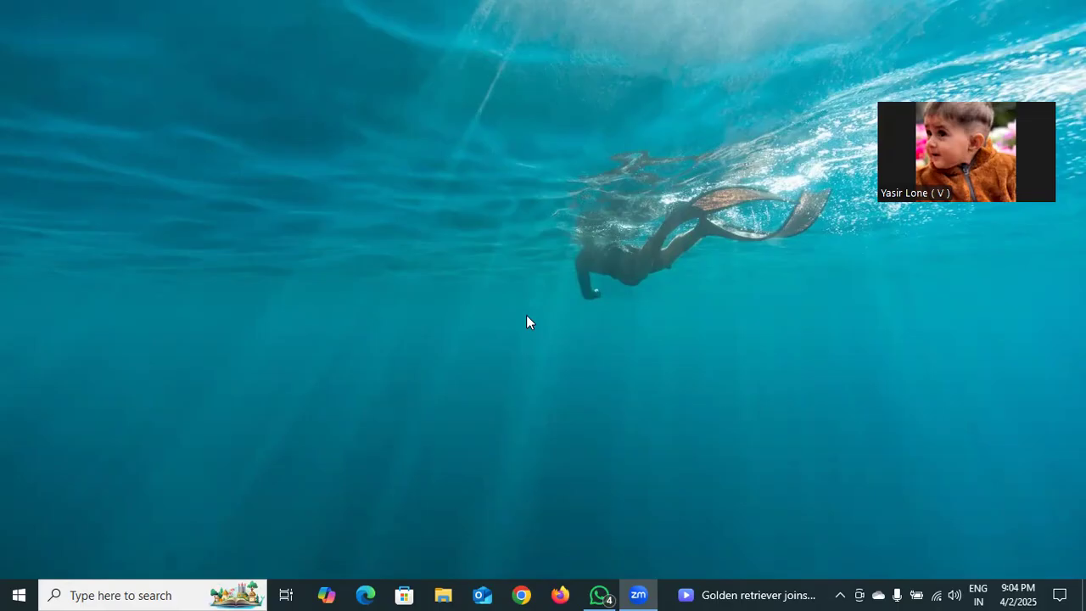
Step: Search Windows for 'EXCE' and launch Microsoft Excel 2010 into a blank workbook
left_click(93, 595)
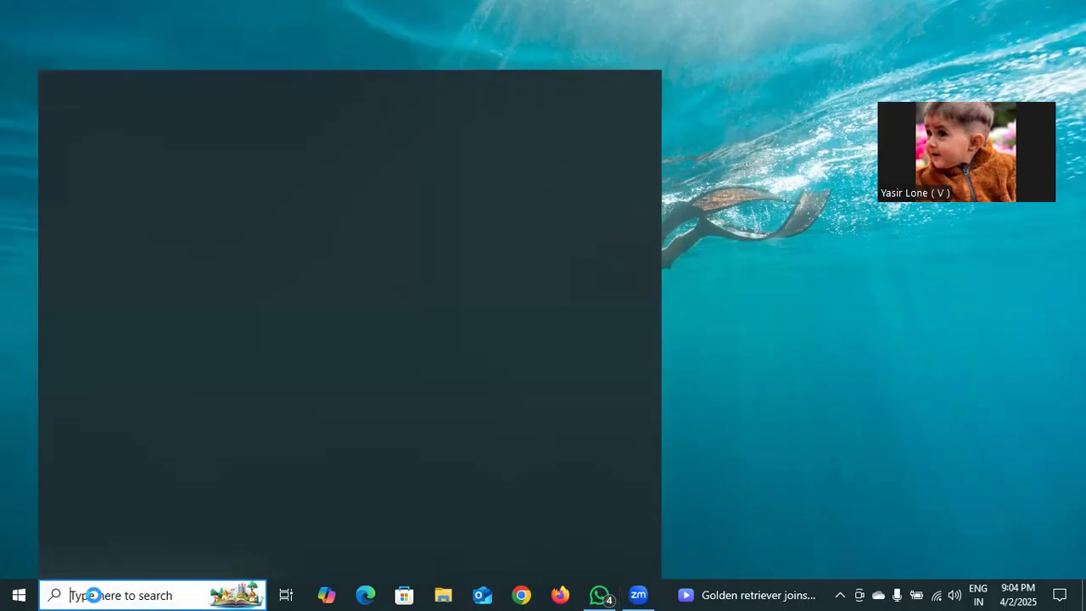
type("CE")
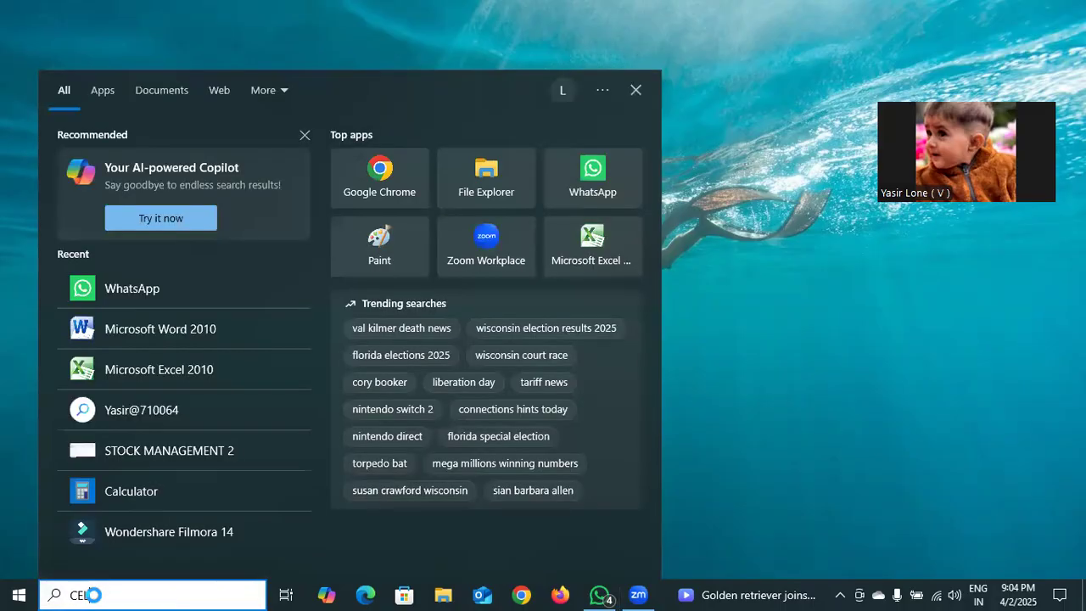
type("L")
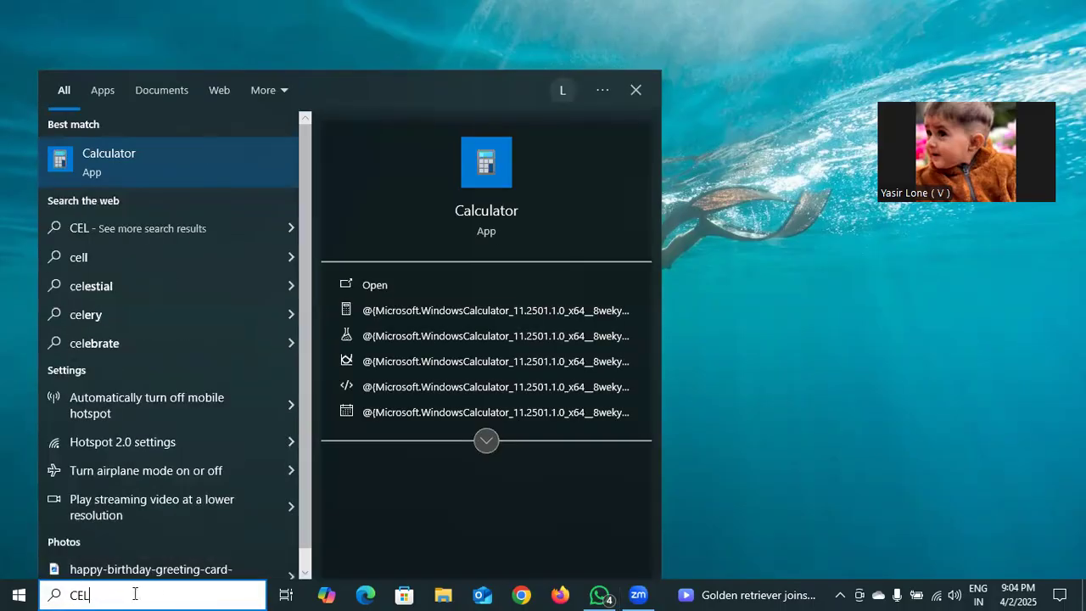
key("BackSpace")
key("BackSpace")
key("BackSpace")
type("EXCE")
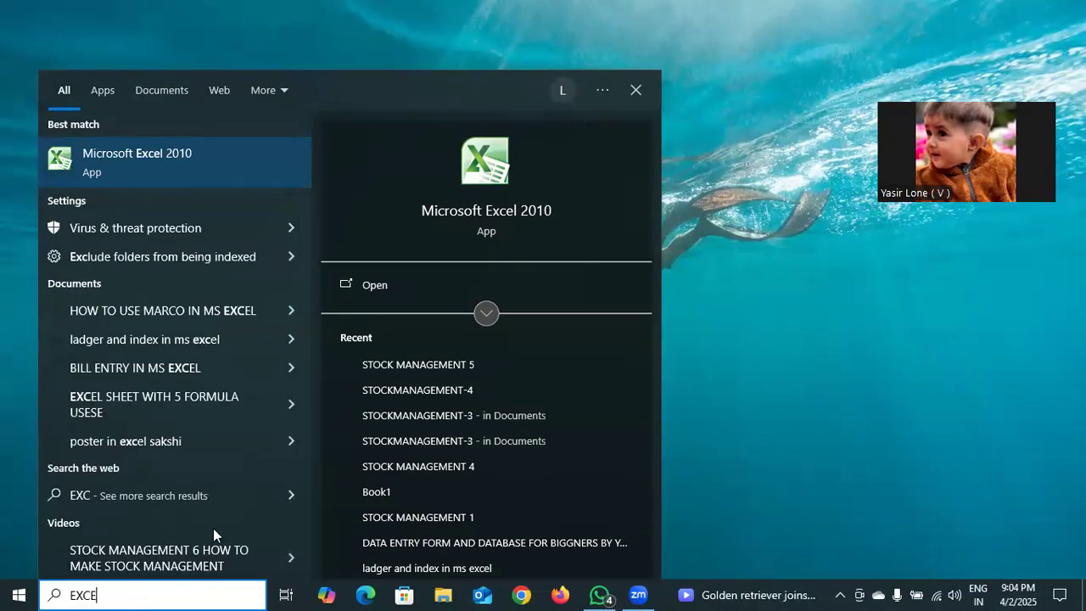
left_click(393, 287)
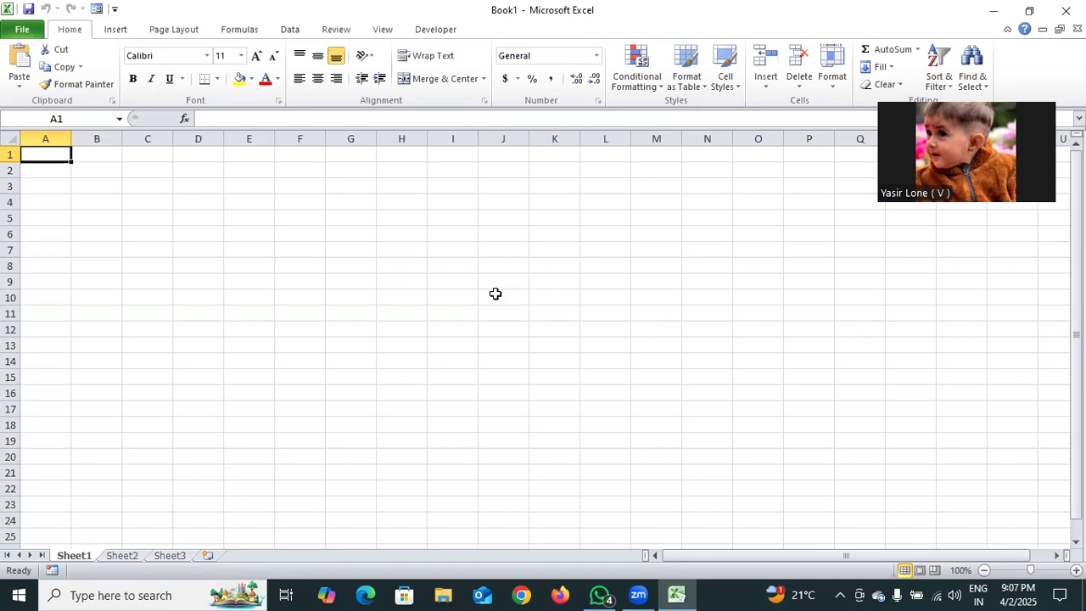
Step: Enter PRODUCTS NAME in A3 and OPENING STOCK in B3, widening columns A and B
left_click(876, 138)
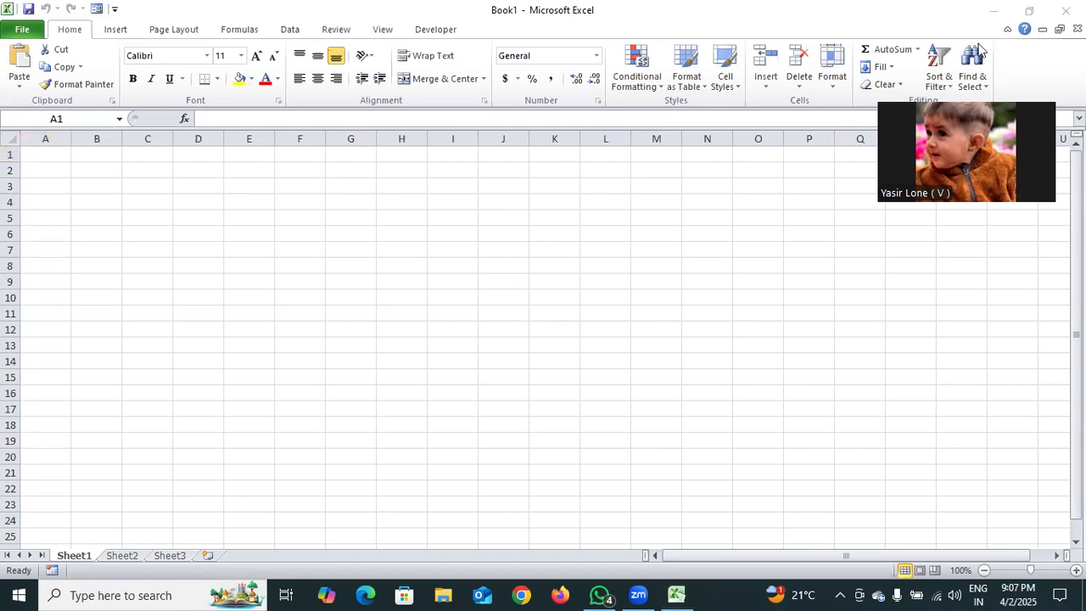
left_click(50, 183)
double_click(49, 183)
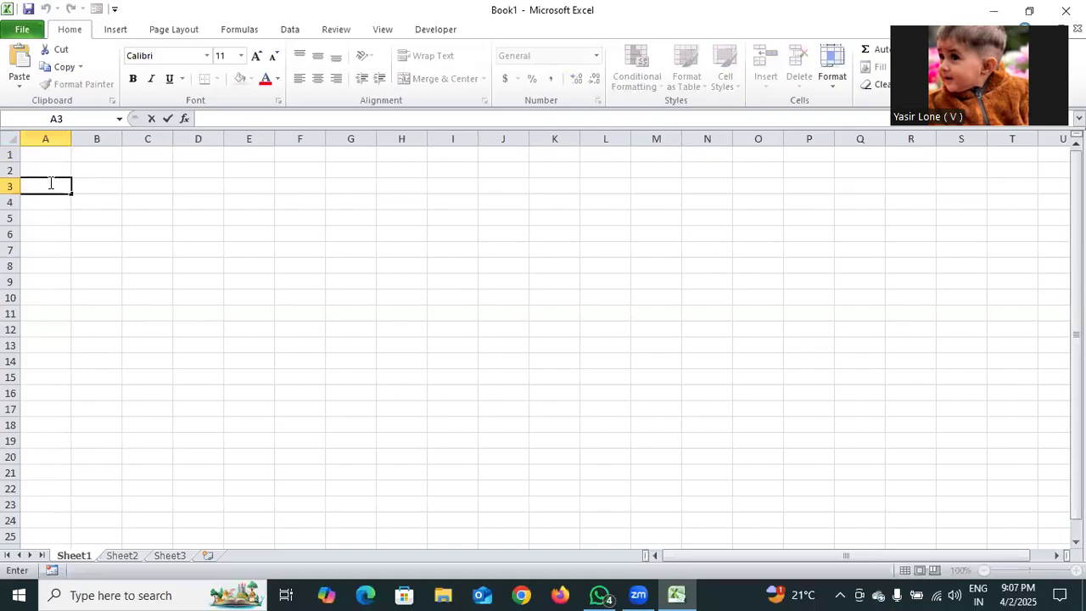
type("PRODUCTS NAME")
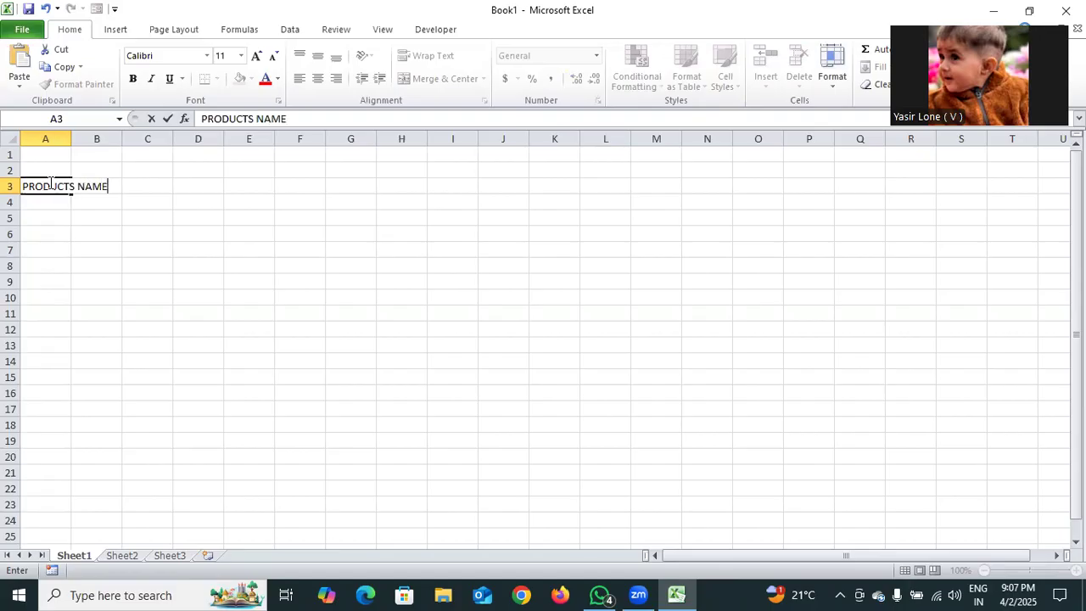
left_click(66, 140)
left_click_drag(69, 142, 116, 142)
left_click(142, 187)
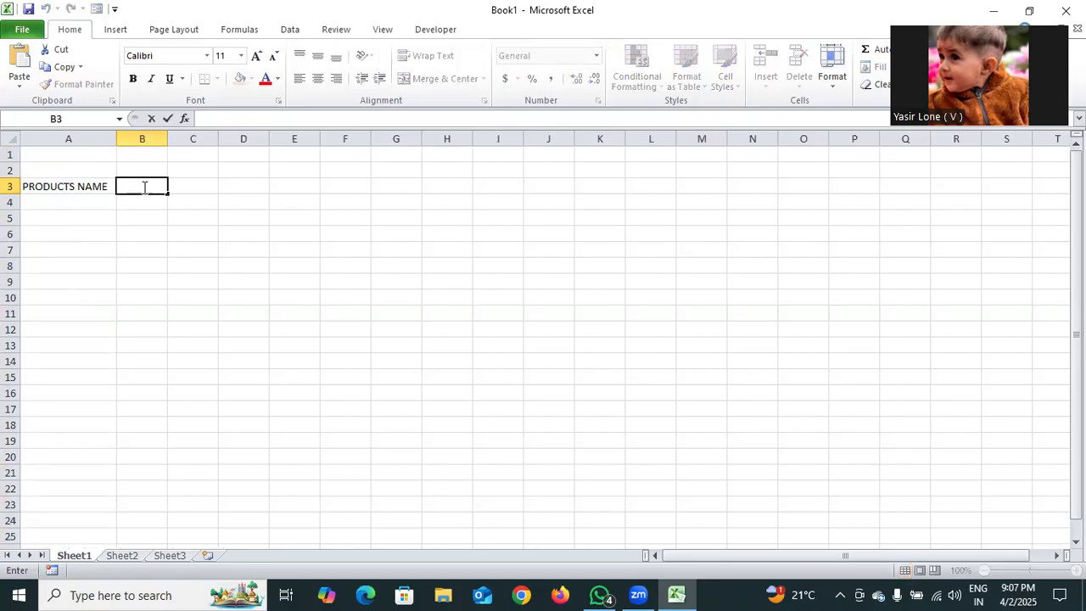
type("OPENING STOCK")
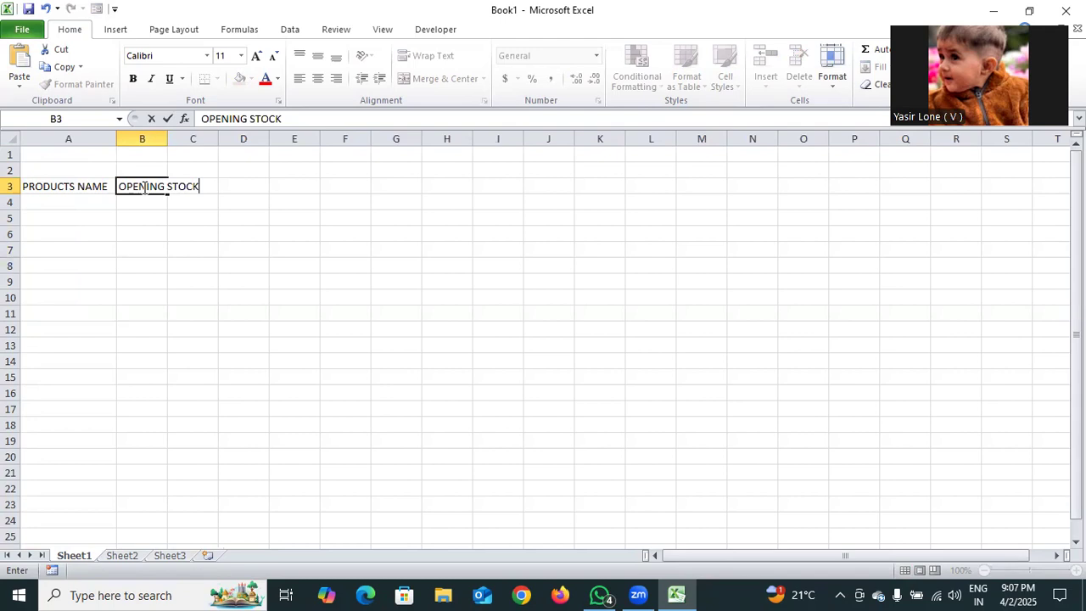
left_click(161, 138)
left_click_drag(166, 138, 205, 153)
Step: Enter PURCHASE in C3 and SALE in D3, correcting SALES to SALE
left_click(240, 189)
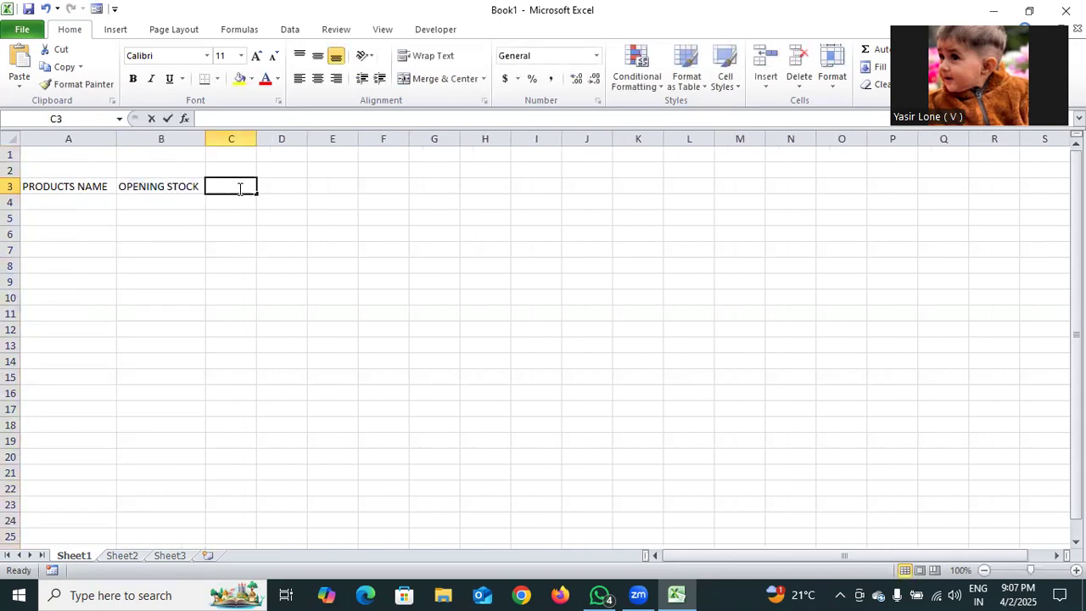
double_click(240, 188)
type("PURCHASE")
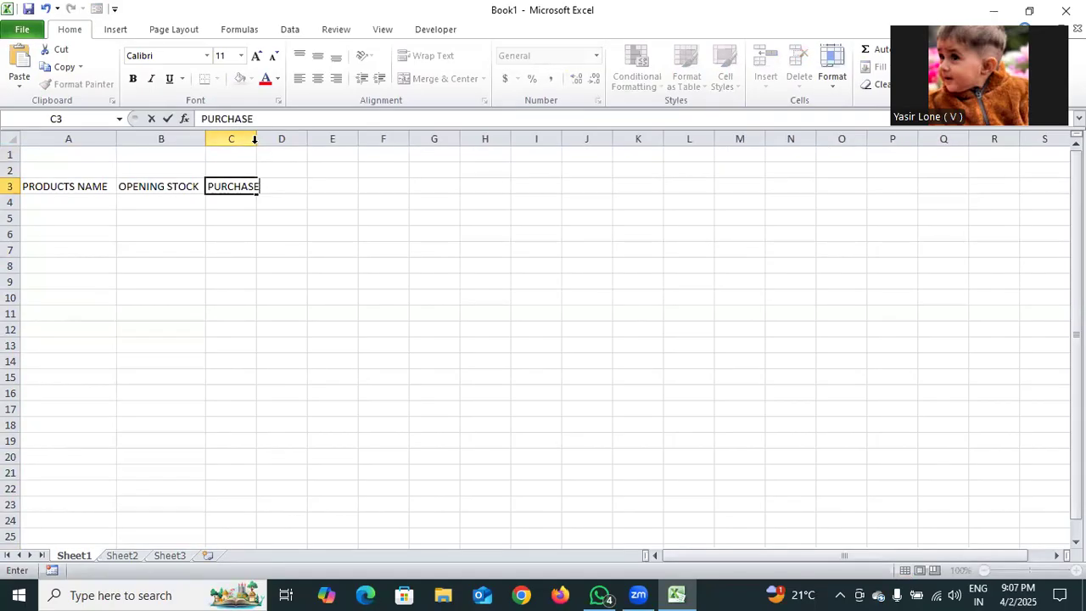
left_click(258, 140)
left_click_drag(256, 140, 265, 142)
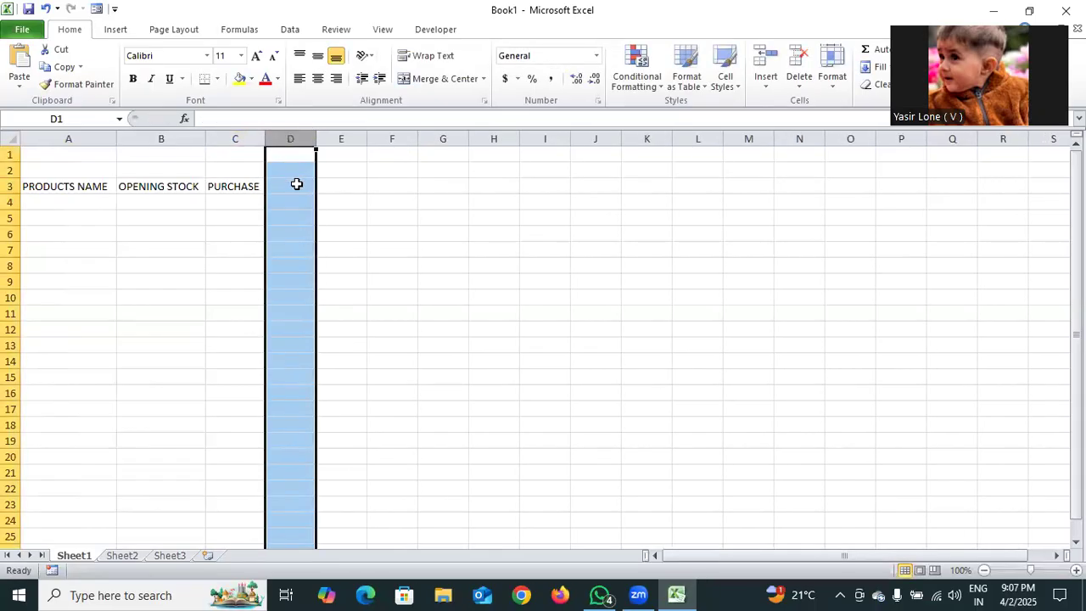
left_click(296, 184)
type("SALES")
left_click(352, 190)
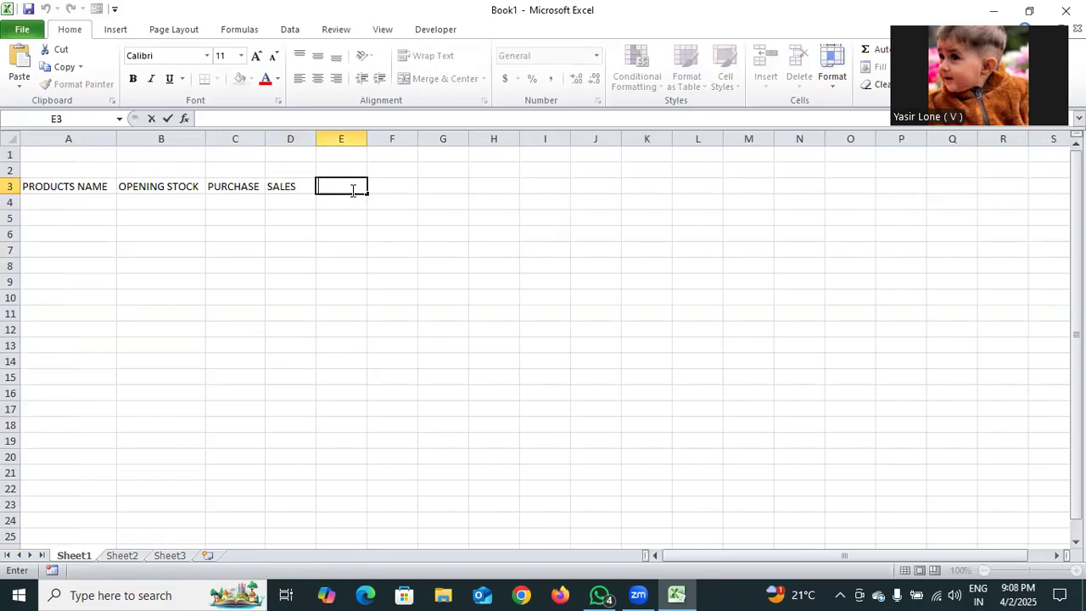
double_click(305, 186)
key("BackSpace")
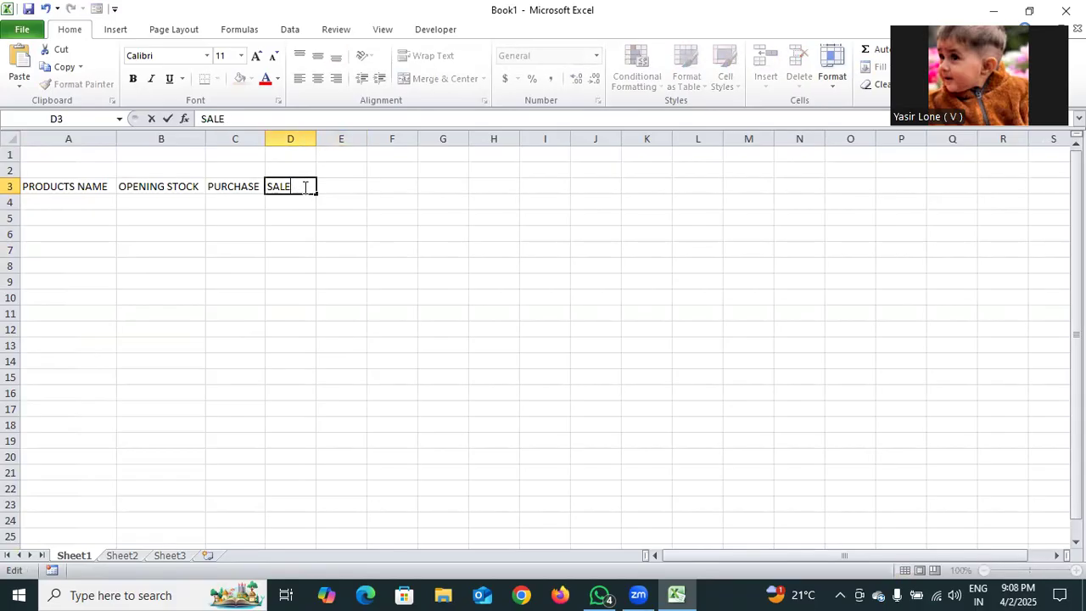
left_click(343, 186)
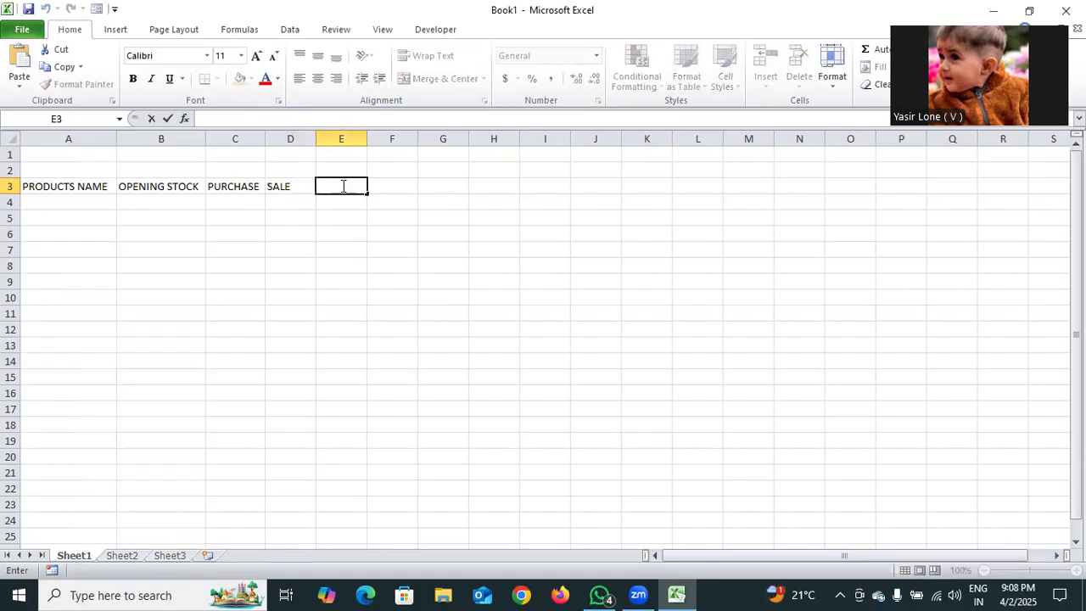
Step: Enter RETURN in E3 and INVENTORY in F3, widening column F to fit
type("RETURN")
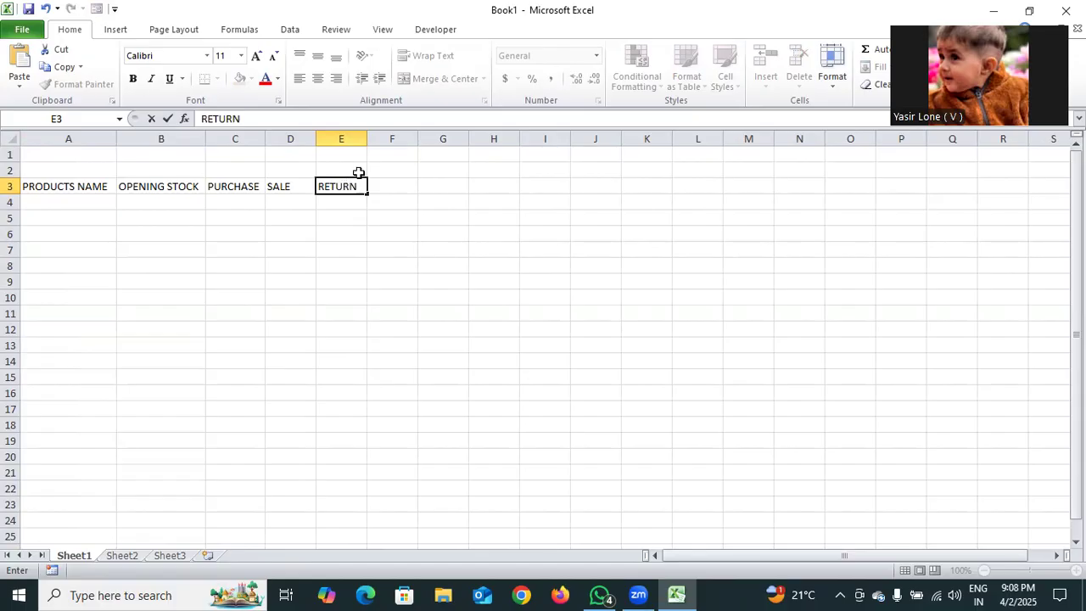
left_click(411, 184)
type("INVE")
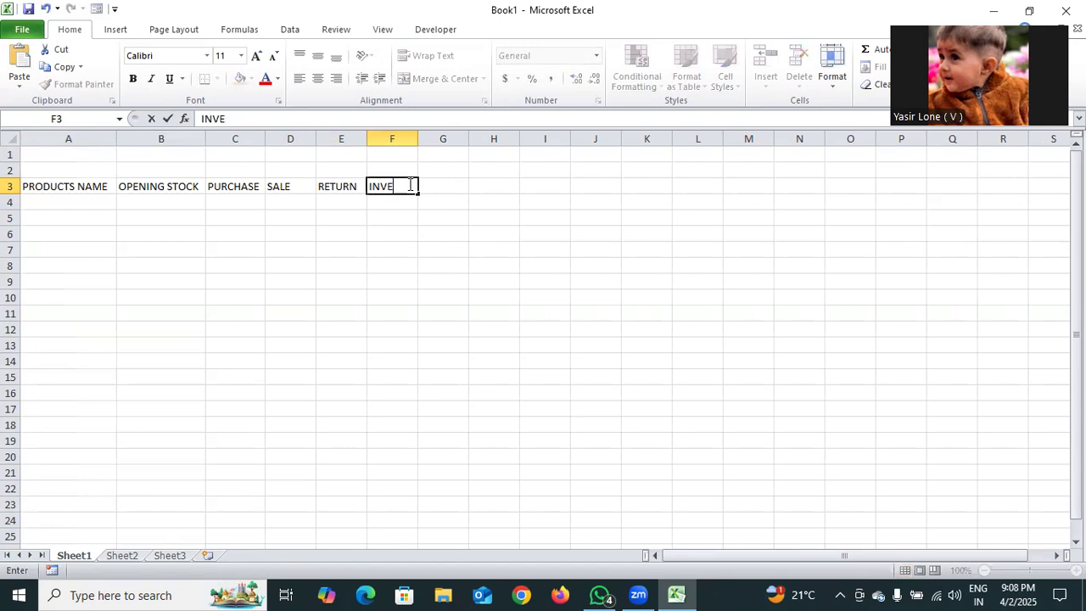
type("NTORY")
left_click(427, 138)
left_click_drag(419, 138, 446, 160)
Step: Widen column E slightly and mark out A4:A16 for product names
left_click(429, 213)
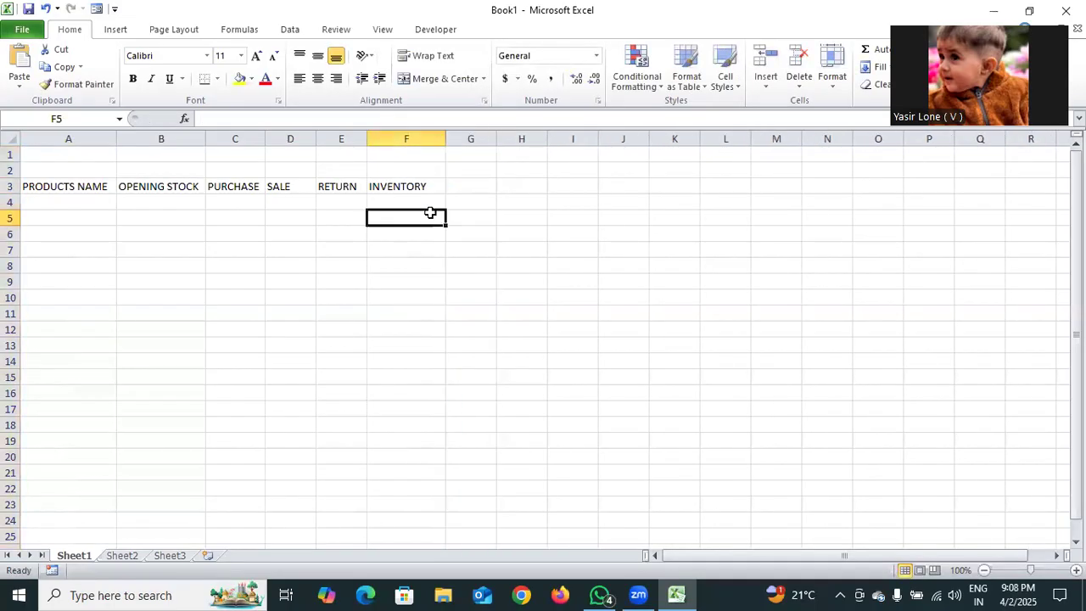
left_click_drag(365, 141, 376, 143)
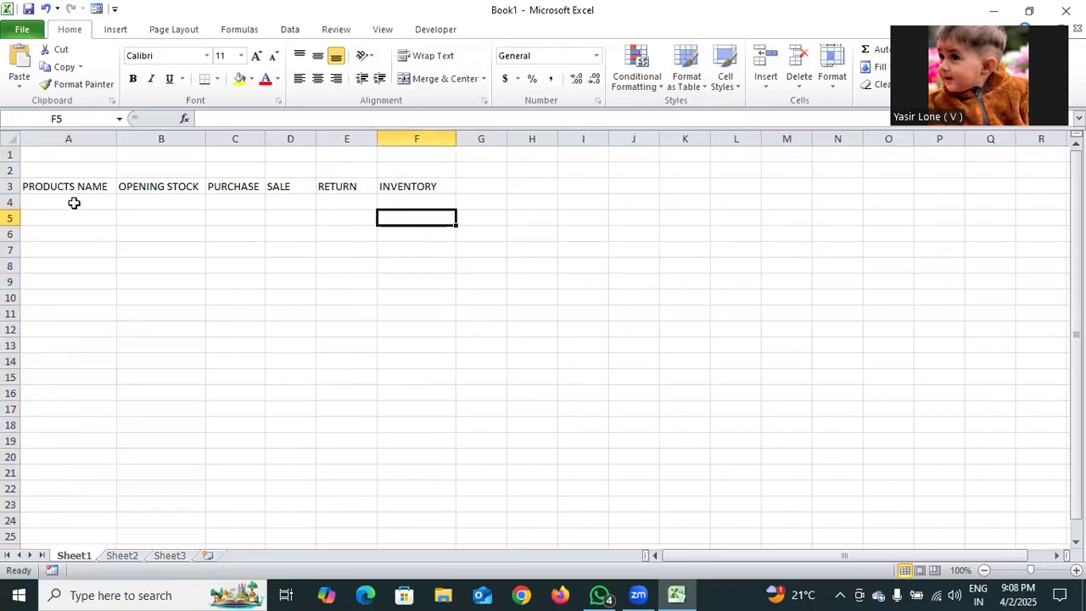
left_click_drag(74, 203, 80, 386)
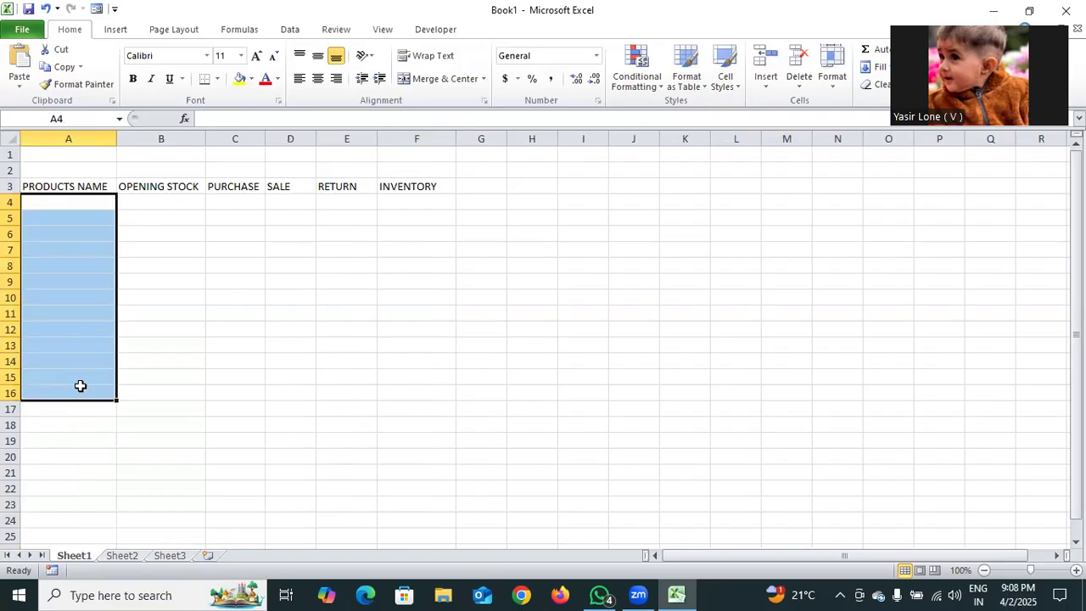
left_click(88, 424)
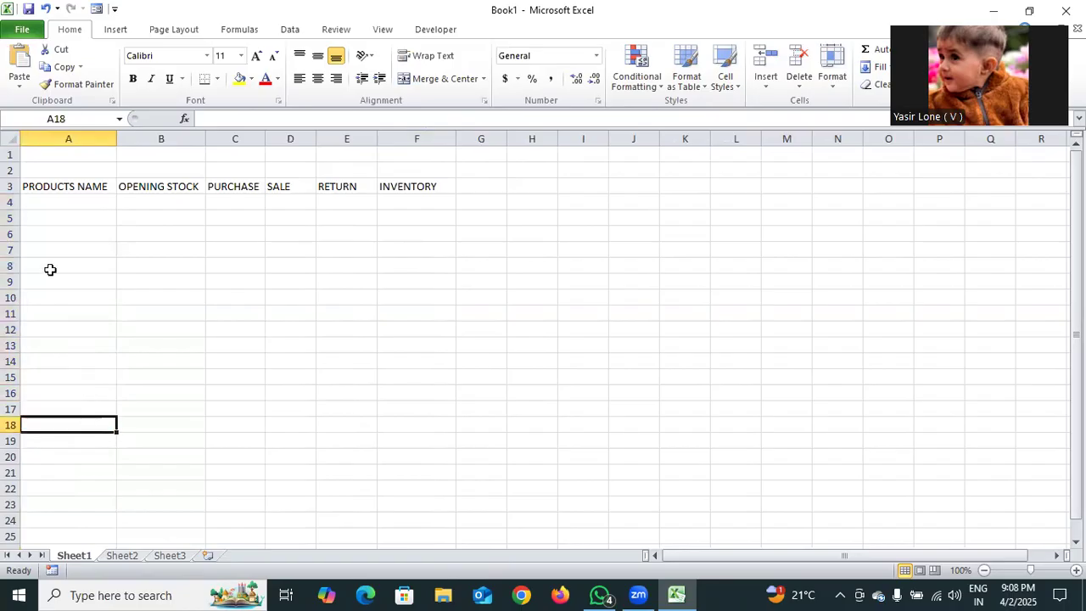
left_click_drag(66, 201, 65, 393)
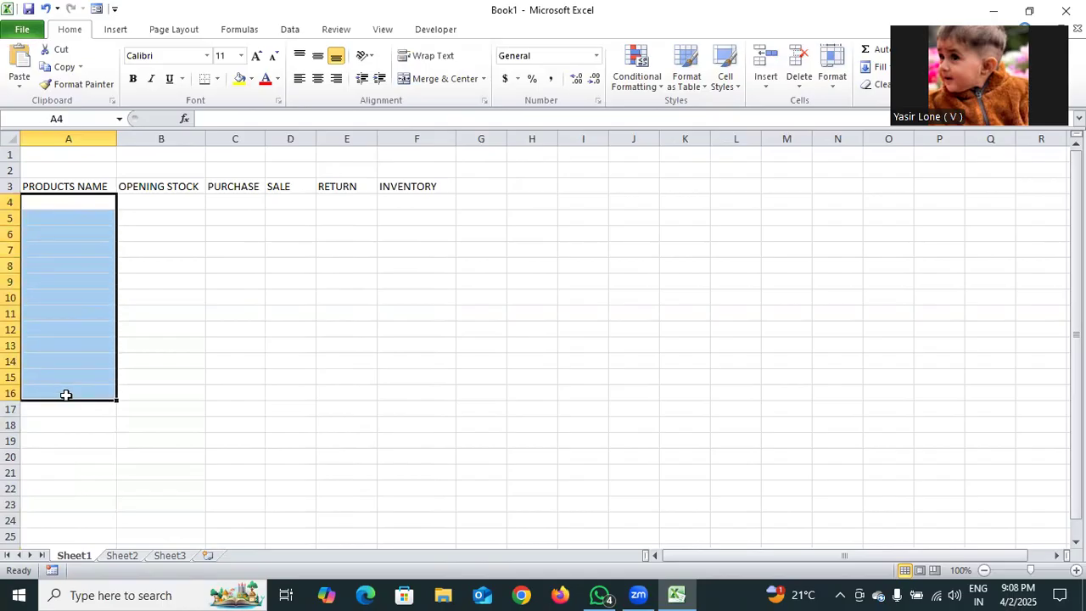
left_click(161, 218)
Step: Enter KEYBOARD, MOUSE and TFT in cells A4, A5 and A6
double_click(72, 203)
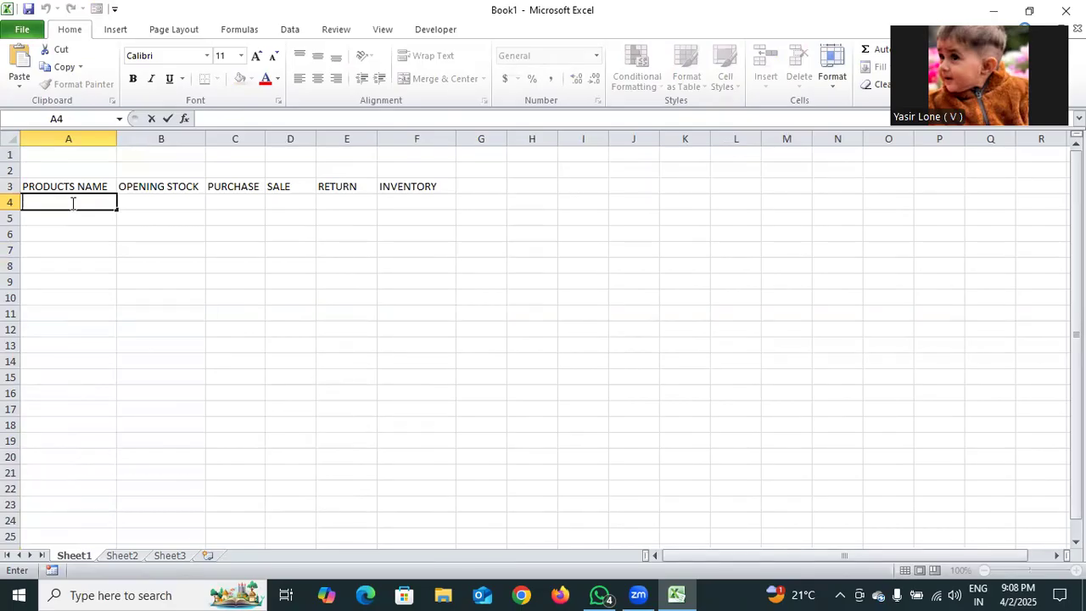
type("KEYBOARD")
key("Return")
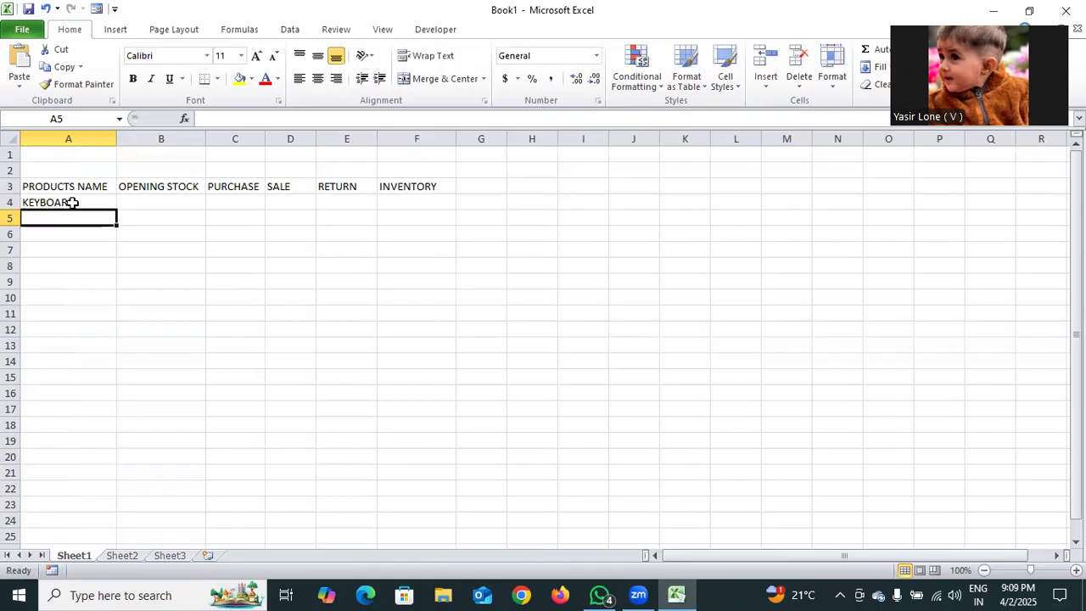
type("MOUSE")
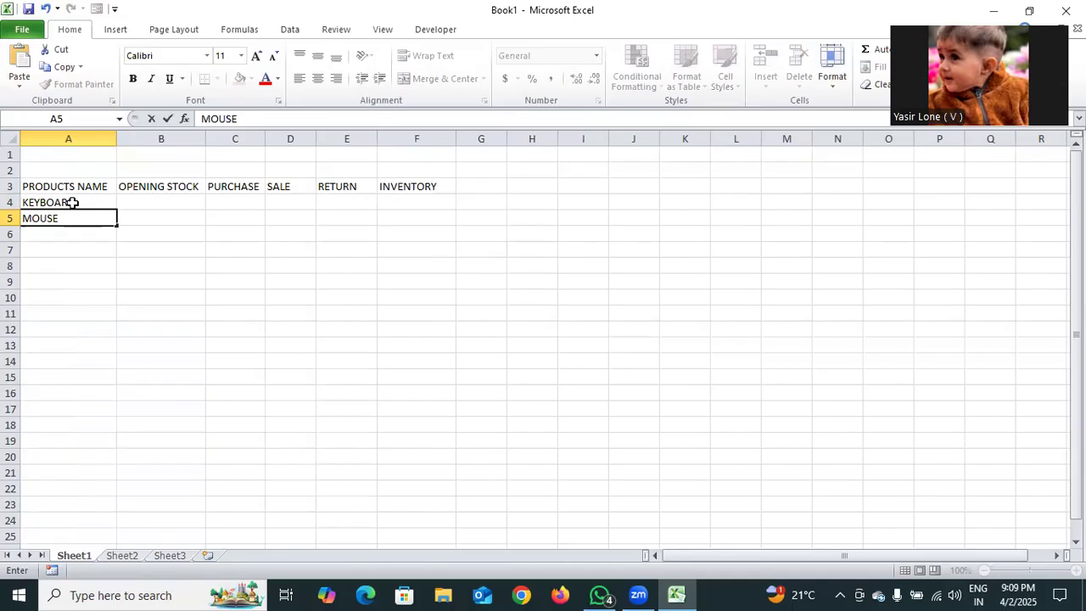
key("Return")
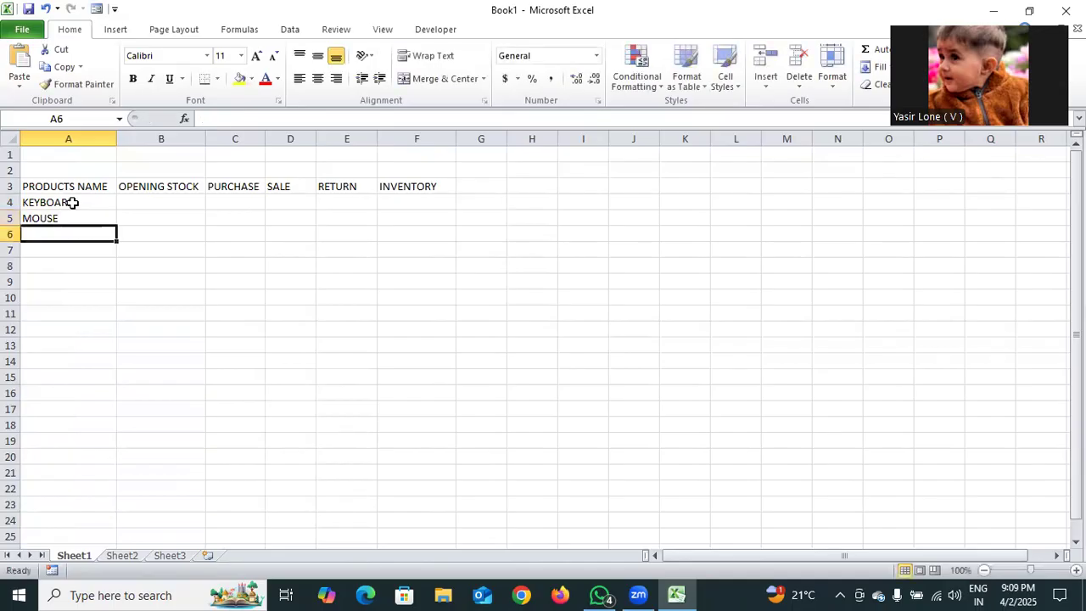
type("TFT")
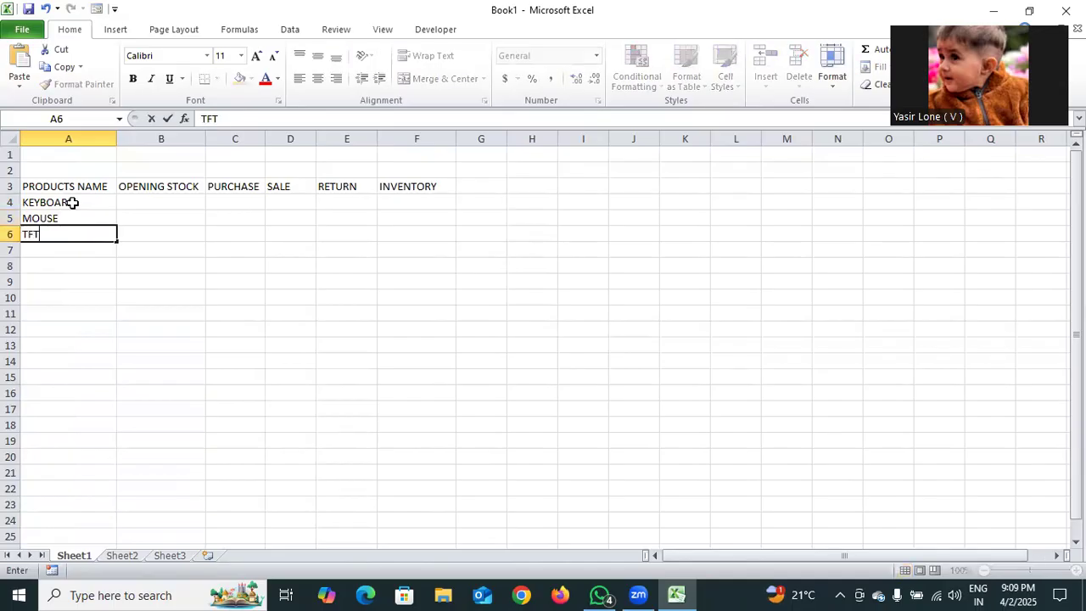
key("Return")
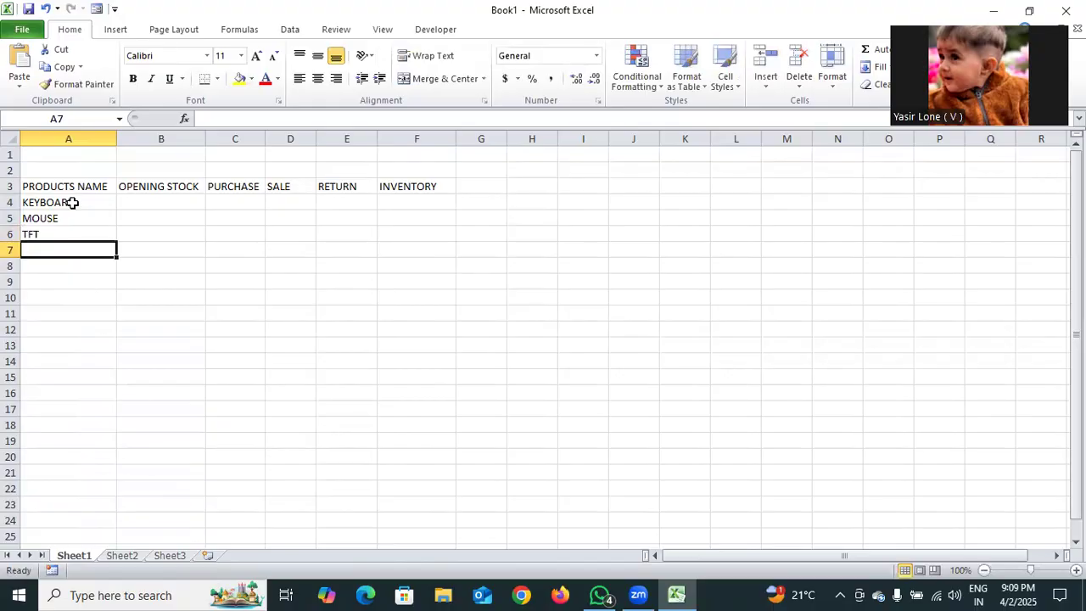
Step: Make the A3:E3 headings bold at size 12 and widen columns A and B to fit
left_click_drag(52, 185, 436, 187)
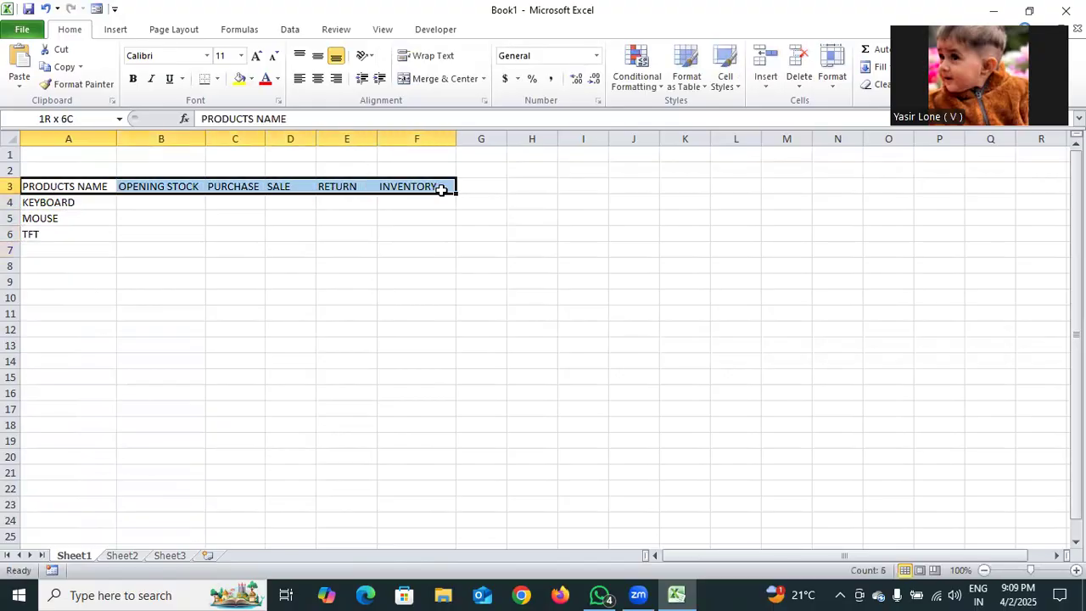
left_click(132, 78)
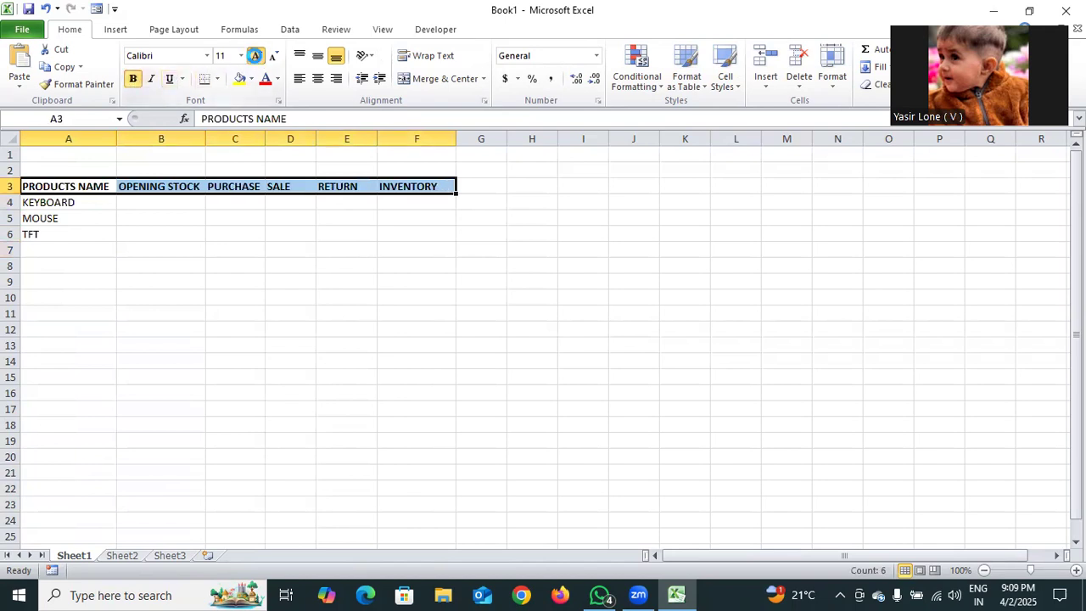
left_click(255, 56)
left_click_drag(116, 138, 133, 146)
left_click_drag(220, 142, 373, 145)
left_click(553, 197)
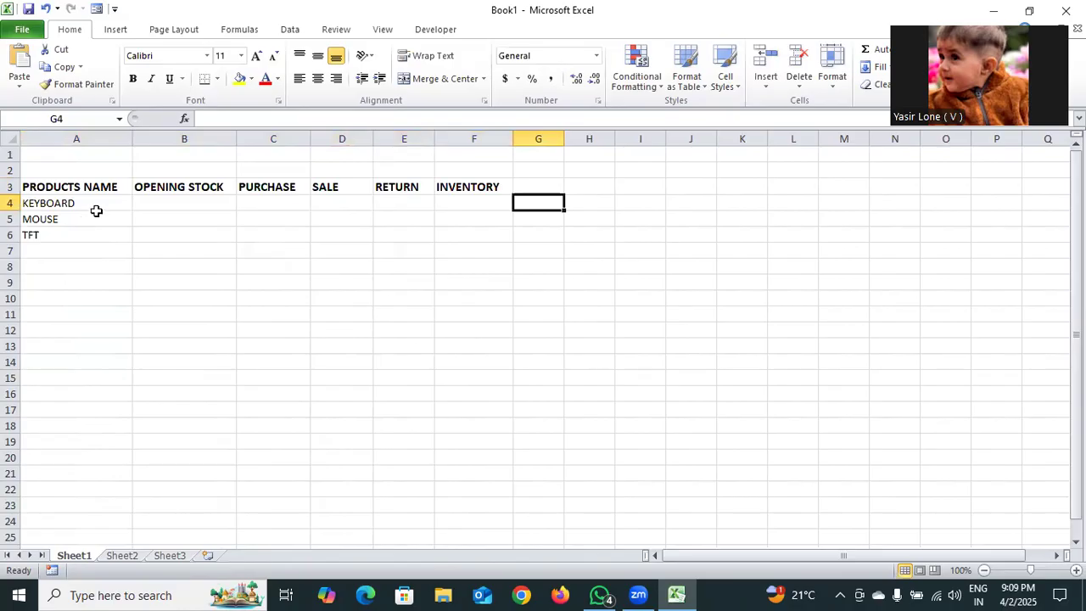
Step: Add MONITOR, SCANNER and PRINTER to the product list in A7–A9
double_click(59, 250)
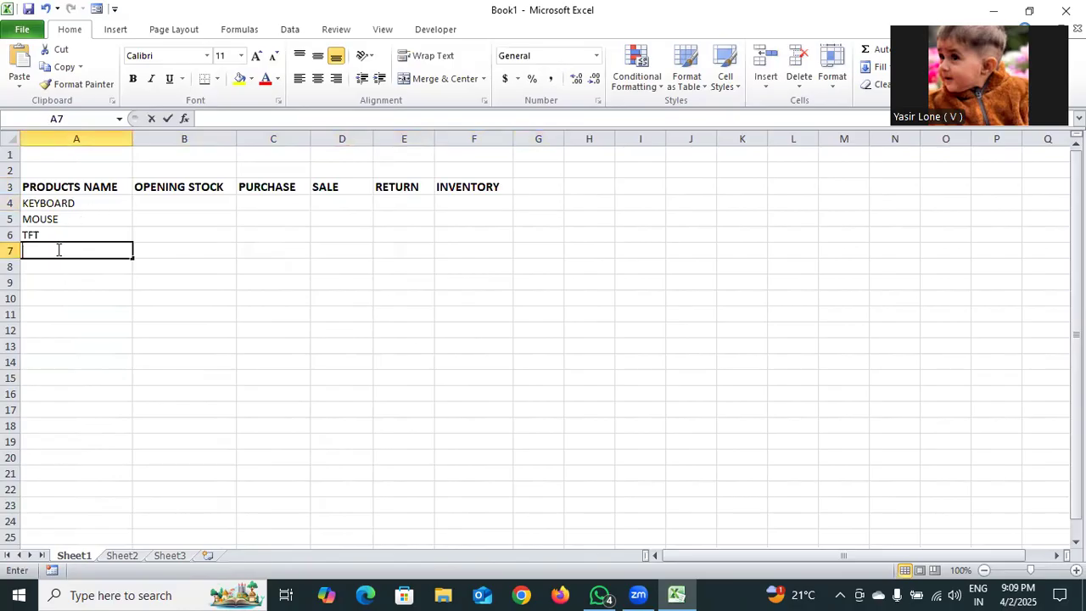
type("MON")
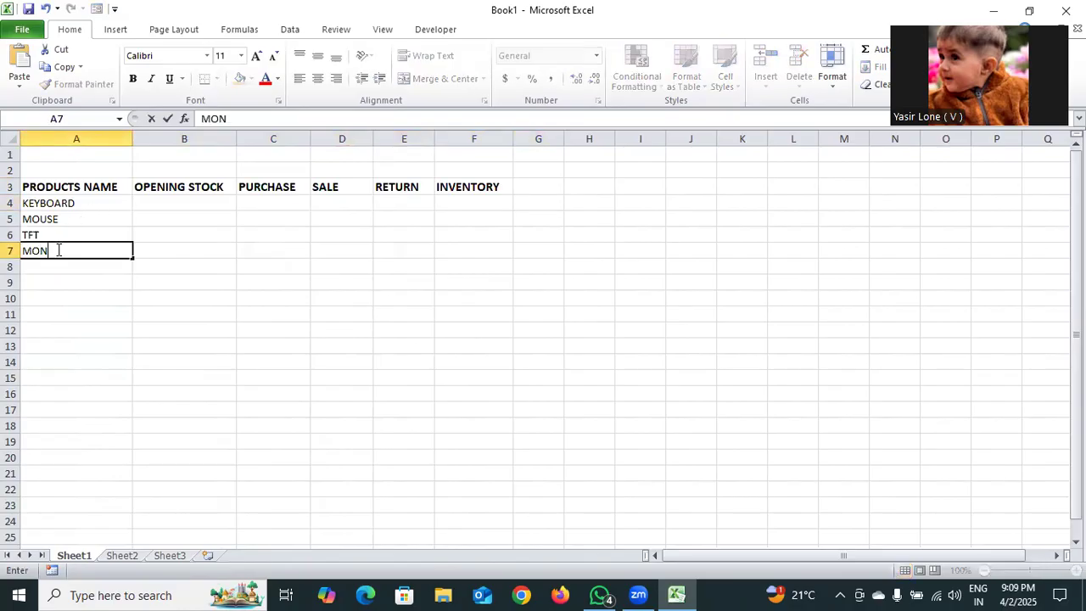
type("ITOR")
double_click(74, 267)
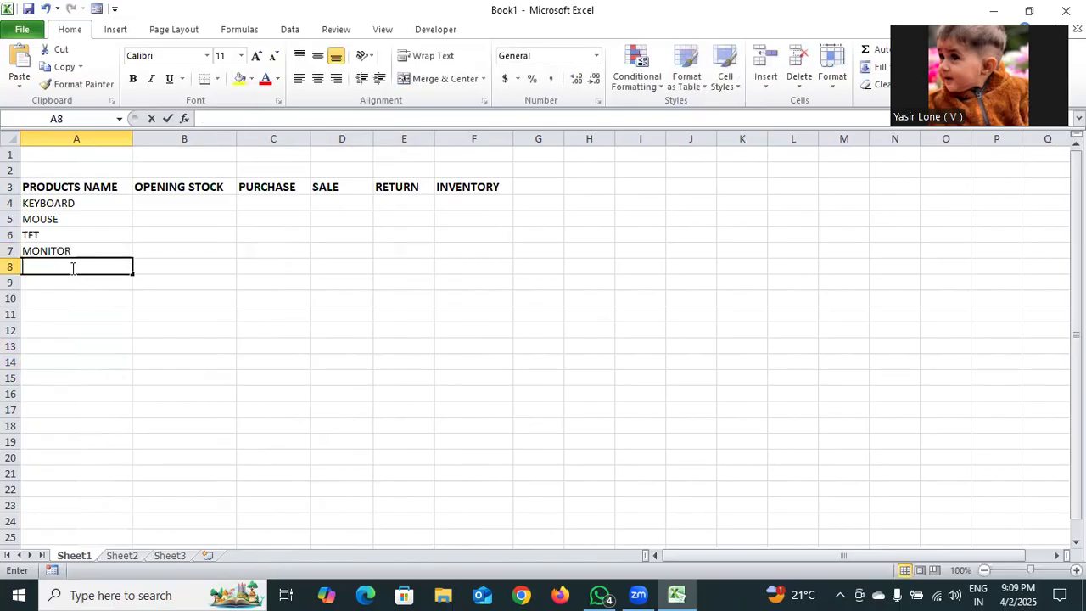
type("SCANNER")
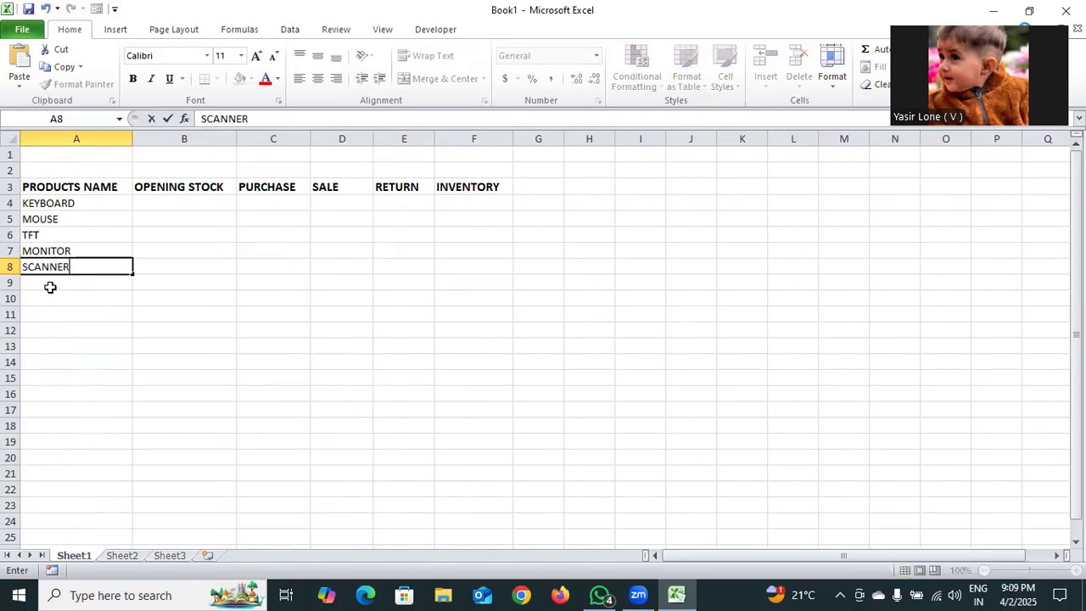
double_click(56, 280)
type("PRINTER")
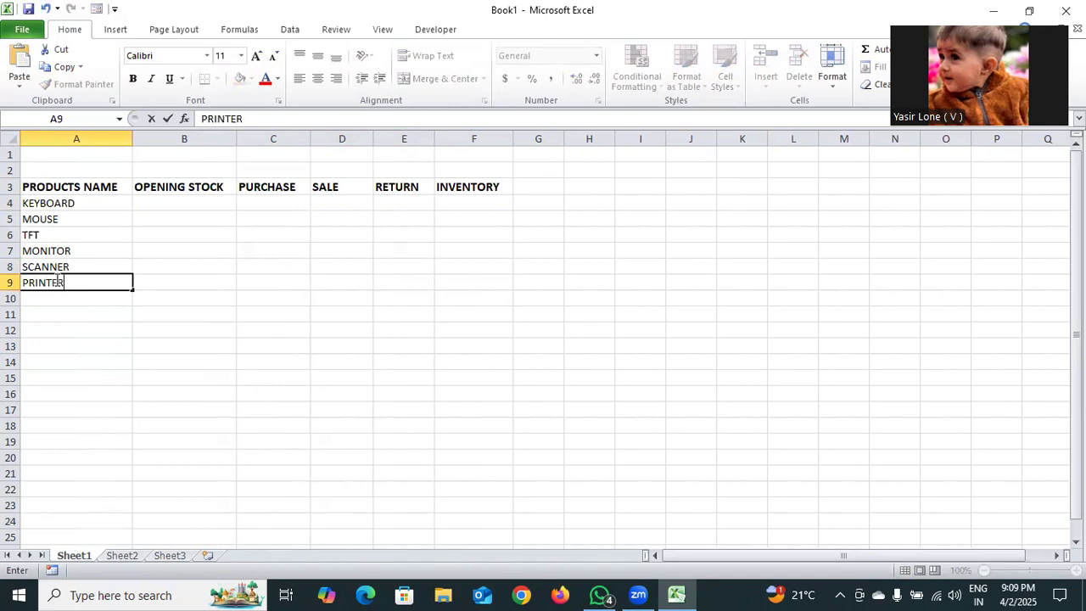
double_click(53, 297)
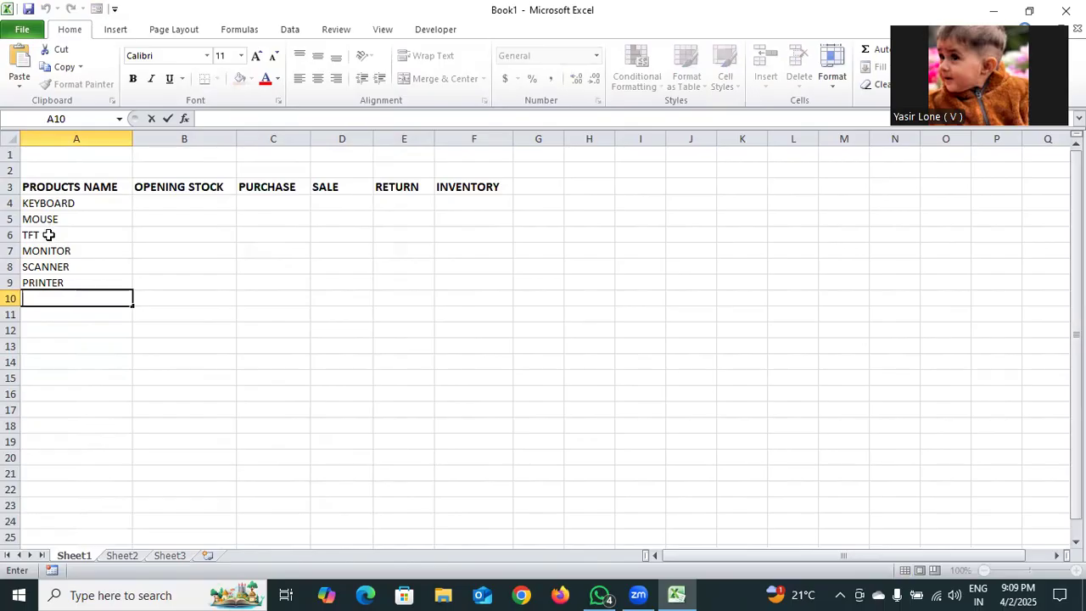
Step: Add CPU, CABNIT, SSD and HHD in A10–A13, fixing the CPU typo
left_click(52, 296)
type("CPUCABN")
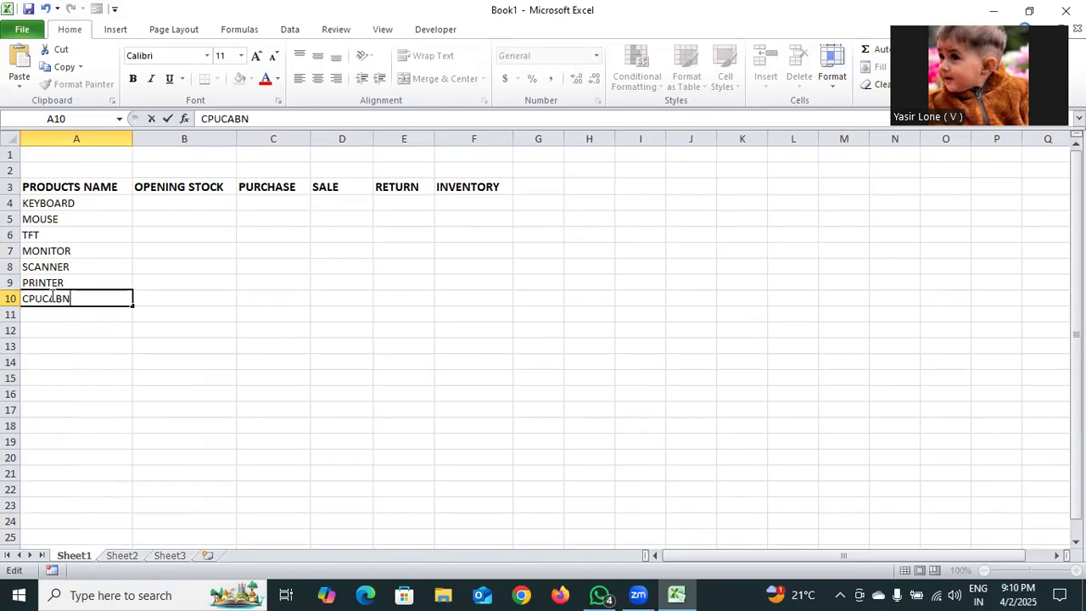
type("IT")
left_click(40, 301)
key("BackSpace")
key("BackSpace")
key("BackSpace")
key("BackSpace")
key("BackSpace")
key("BackSpace")
left_click(65, 312)
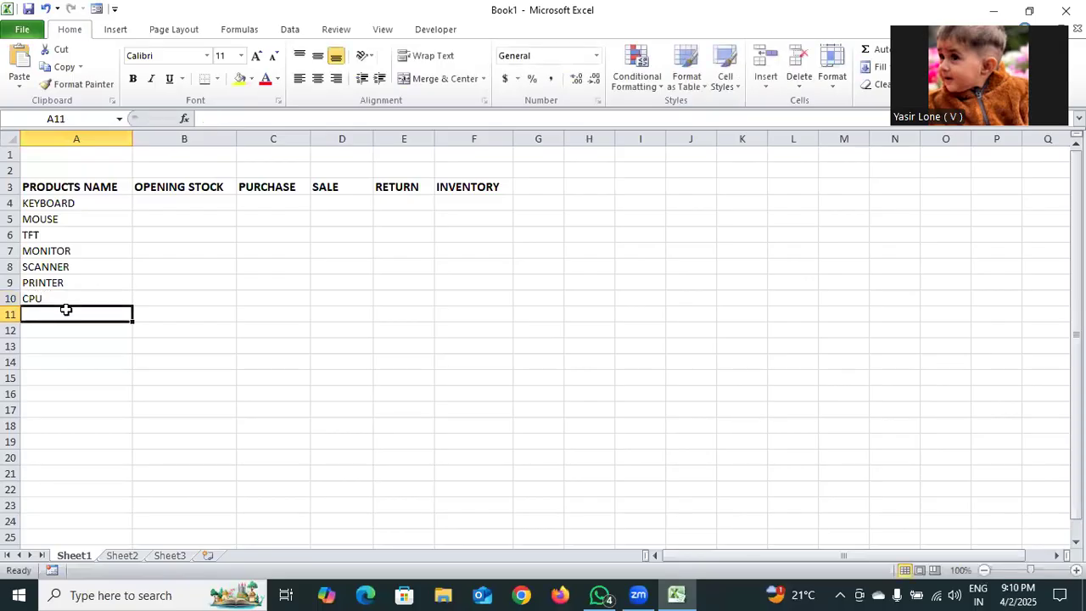
type("CABNIT")
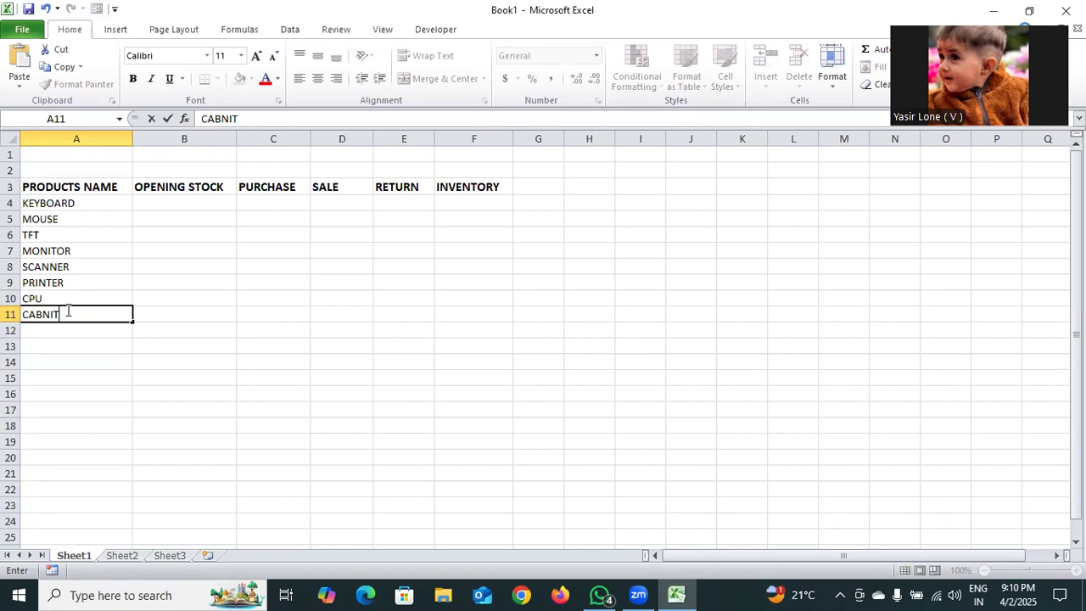
key("Return")
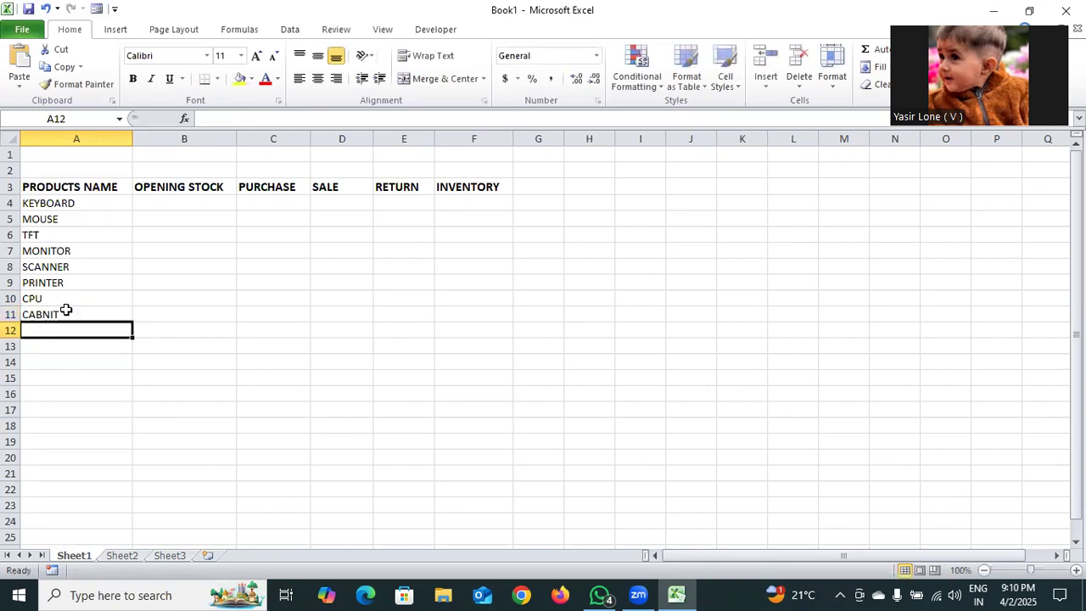
type("SSD")
key("Return")
type("HHD")
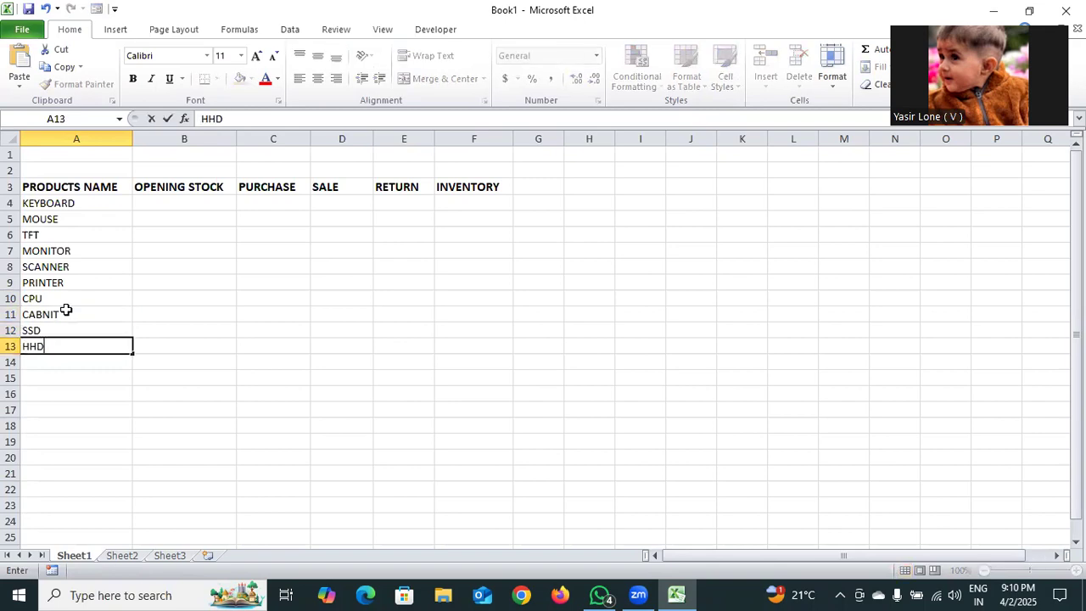
key("Return")
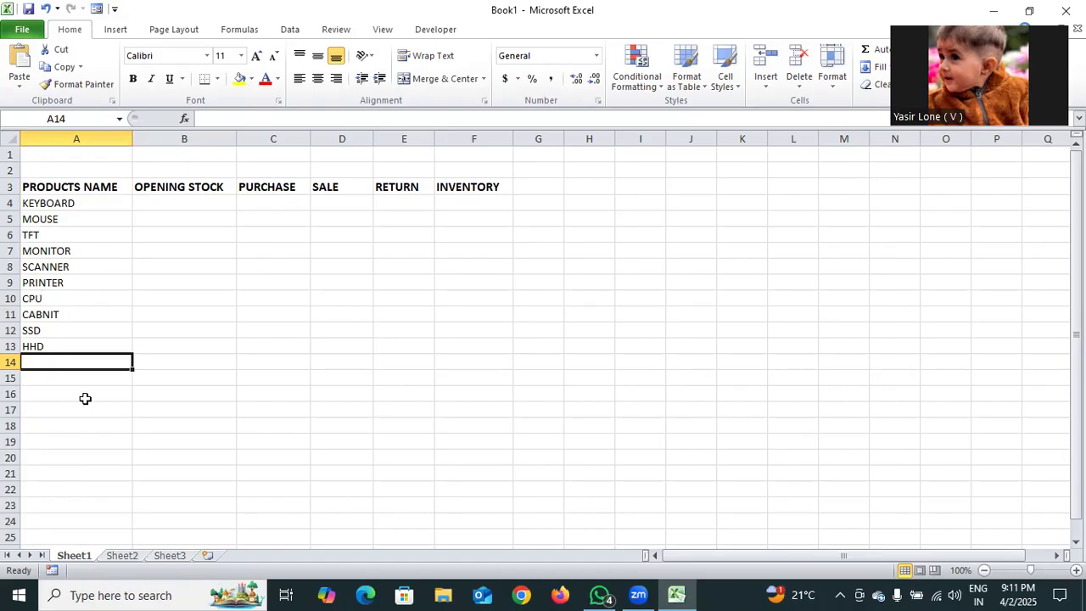
double_click(188, 203)
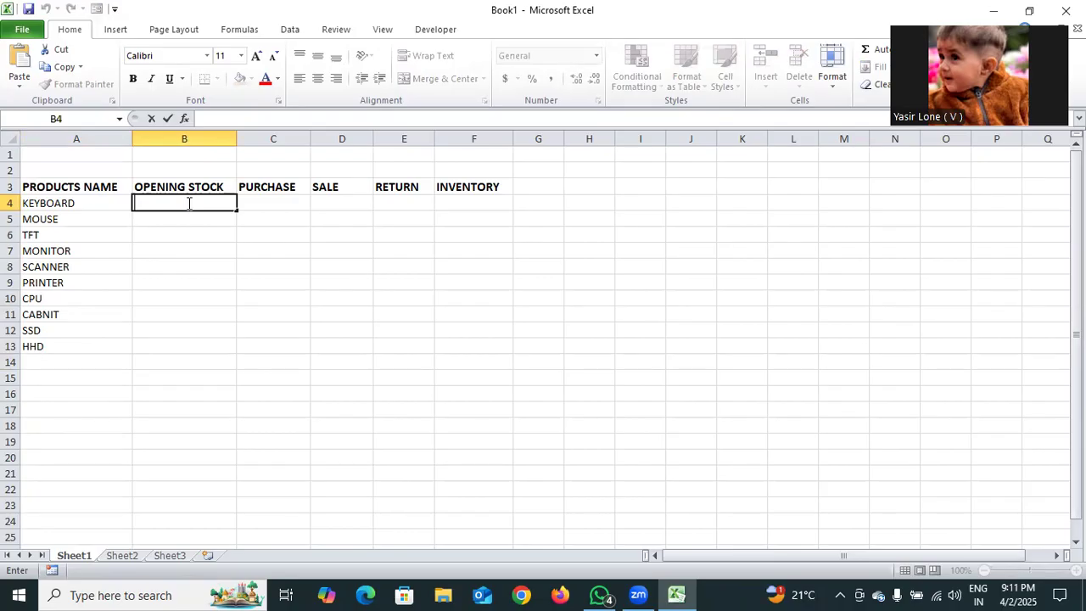
Step: Enter opening stock 50, 30, 10, 20, 5, 10, 10, 5, 5, 5 in B4:B13
type("50")
key("Return")
type("0")
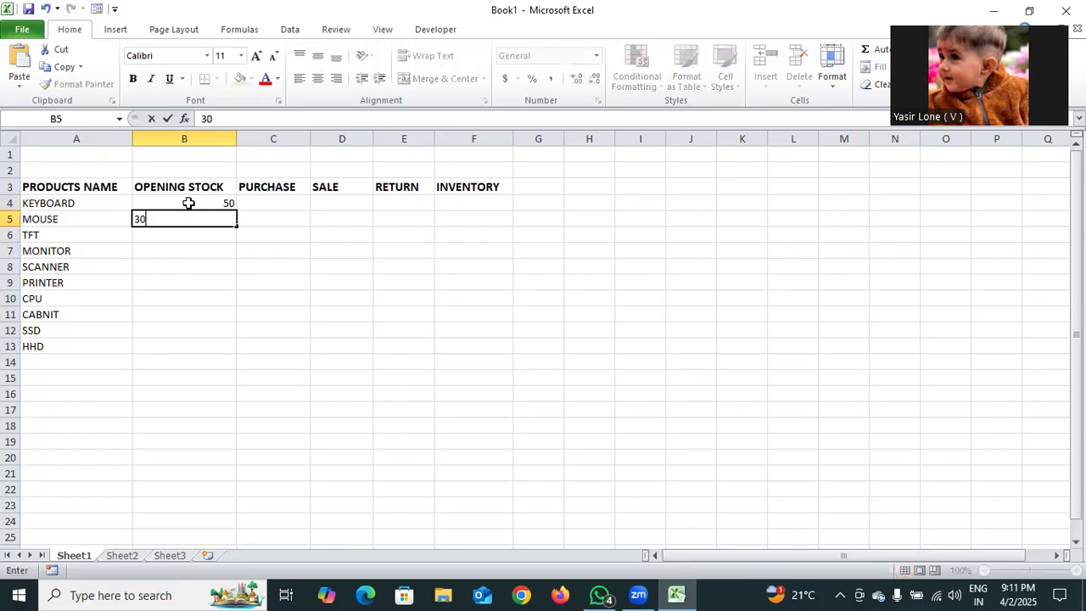
key("Return")
type("10")
key("Return")
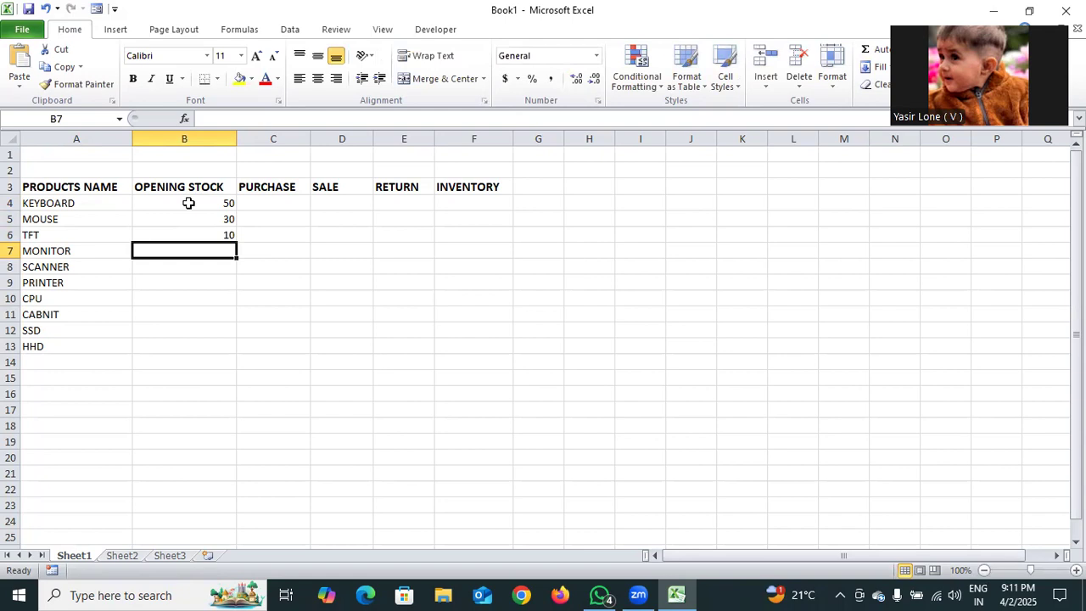
type("20")
key("Return")
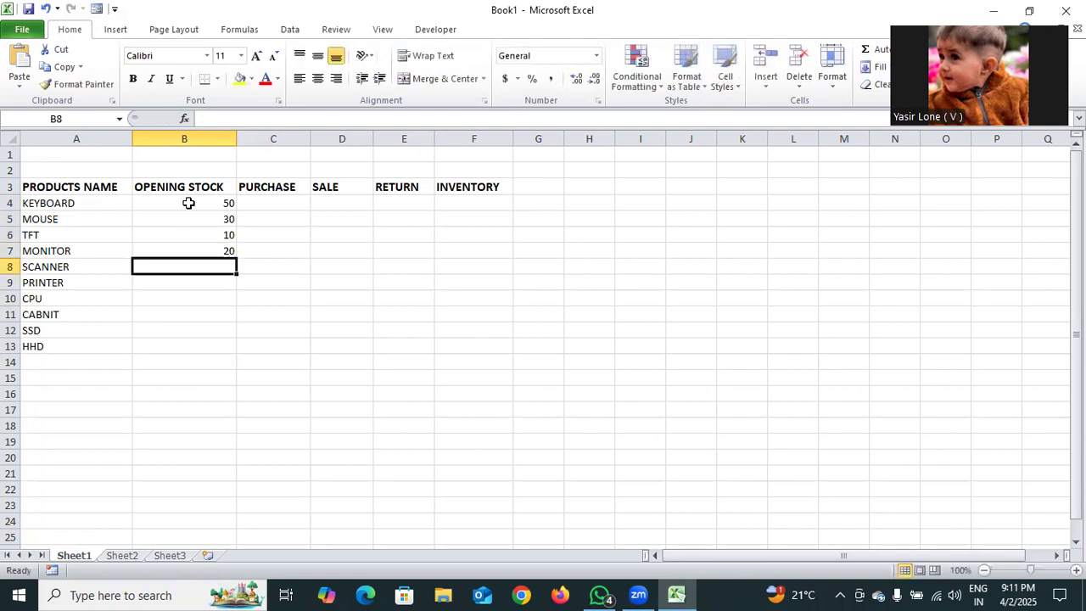
type("5")
key("Return")
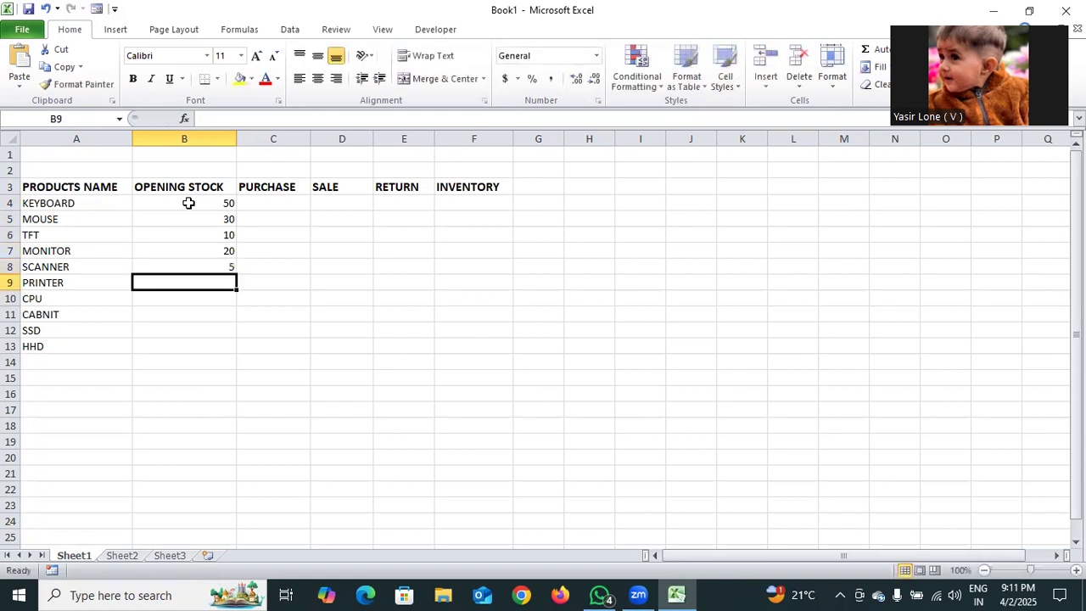
type("10")
key("Return")
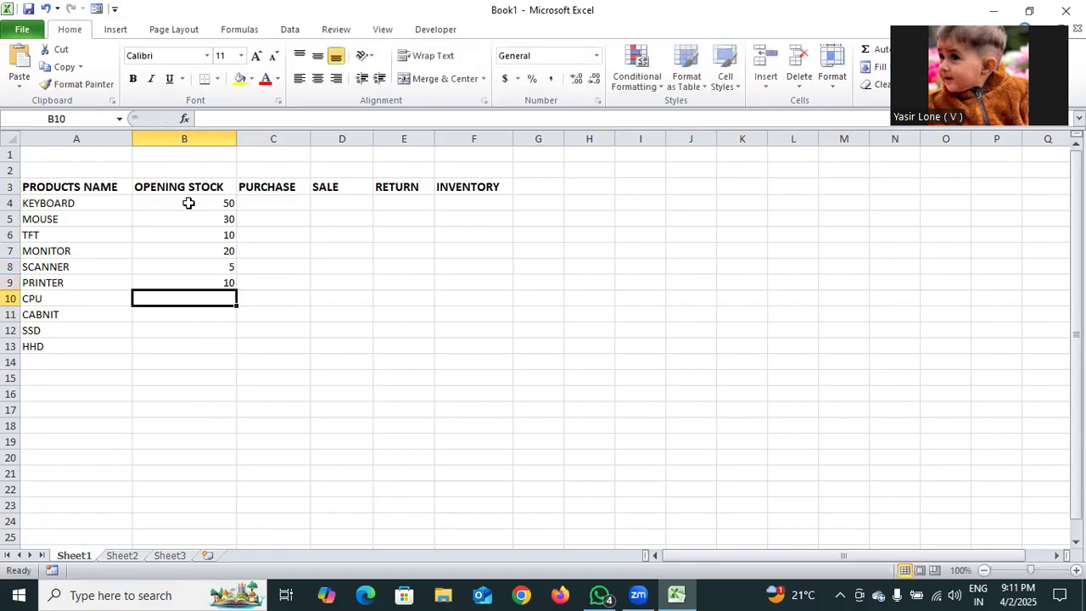
type("10")
key("Return")
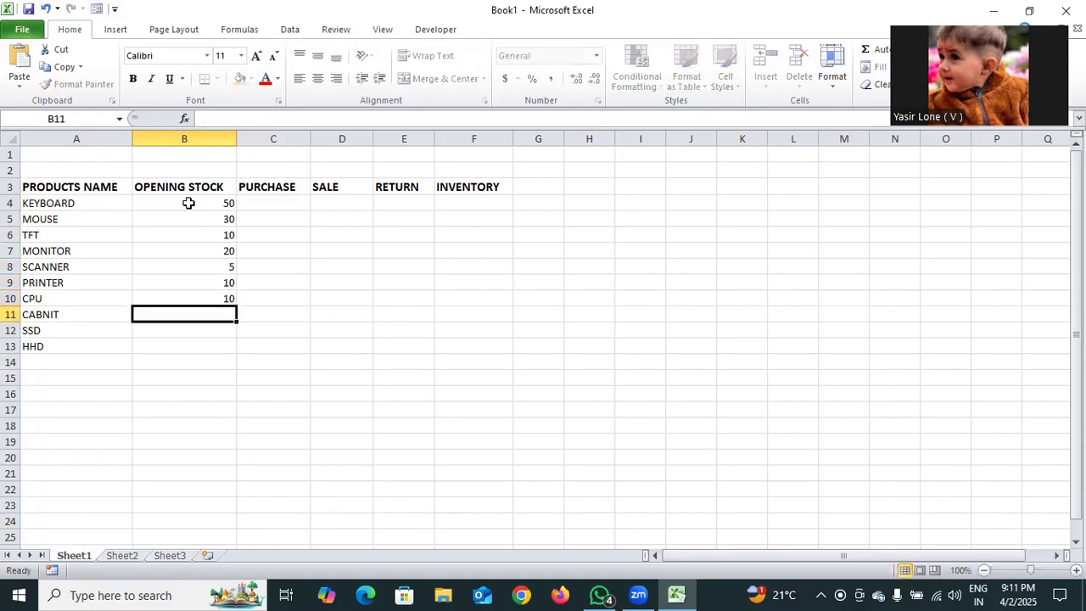
type("5")
key("Return")
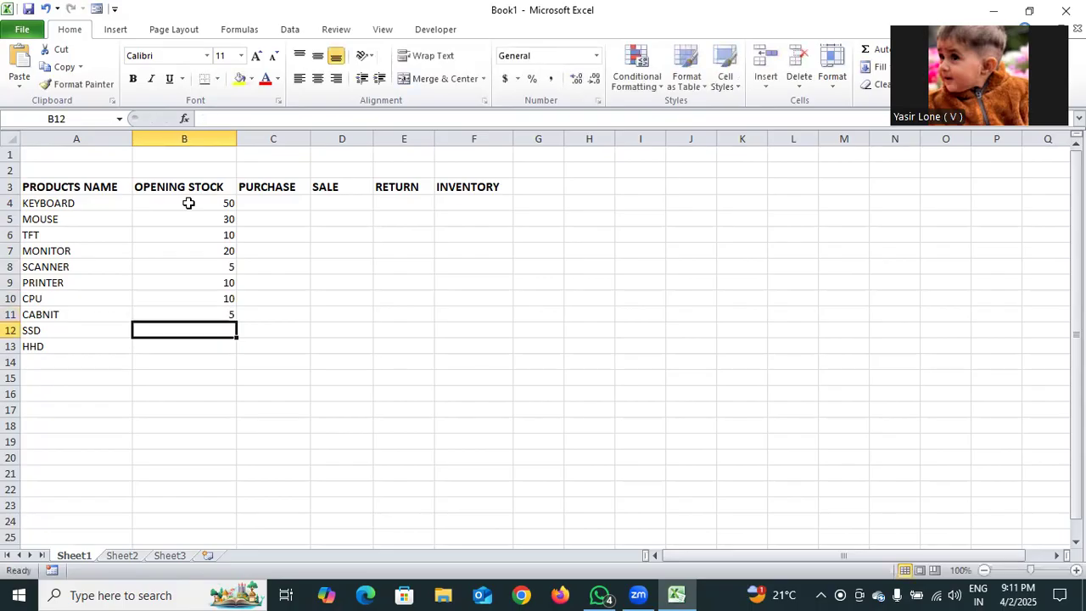
type("5")
key("Return")
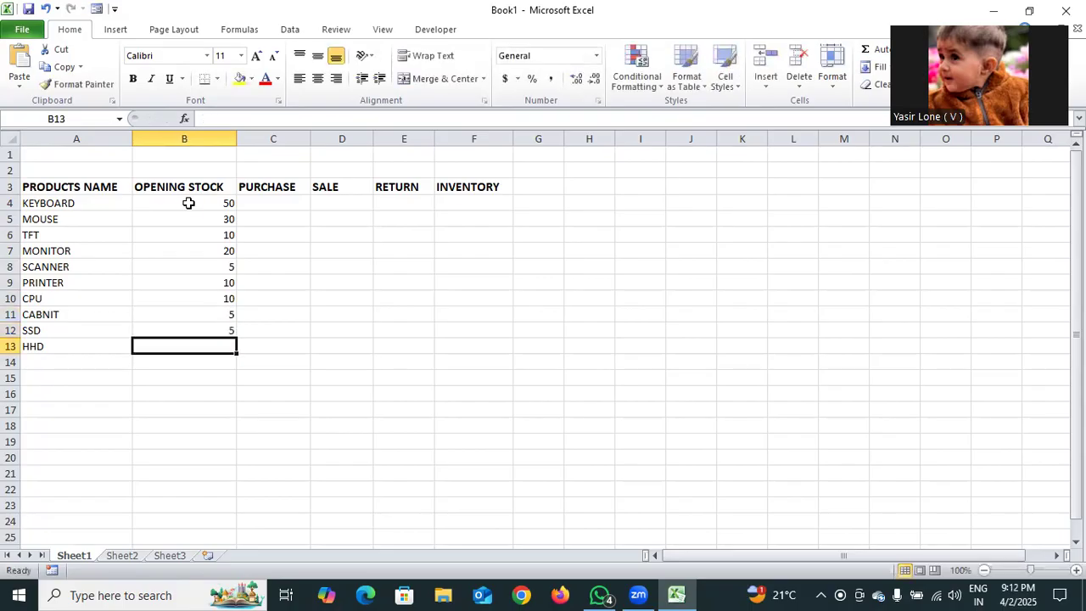
type("5")
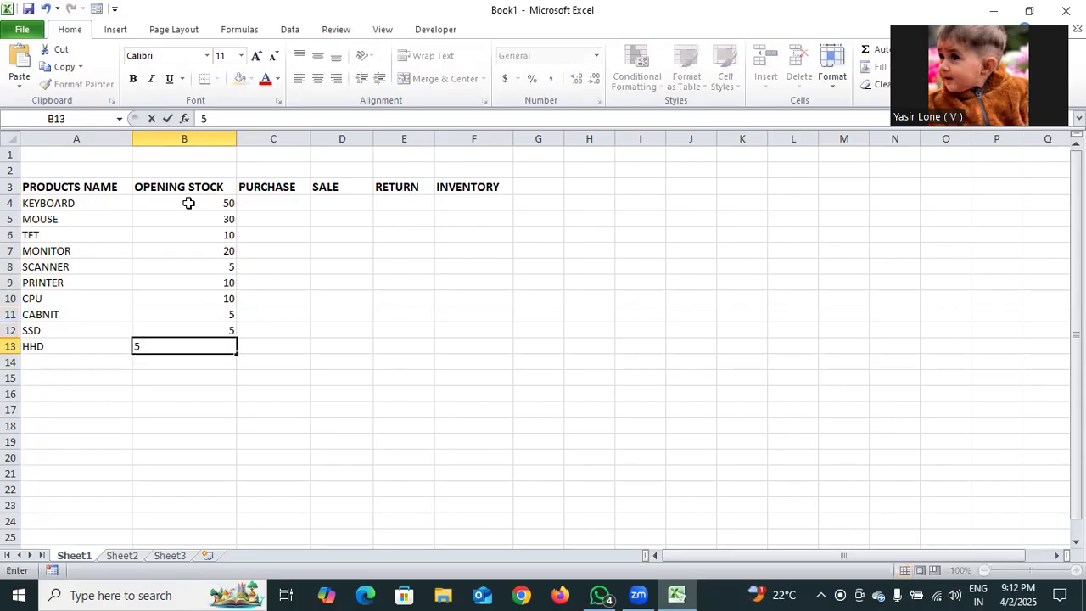
key("Return")
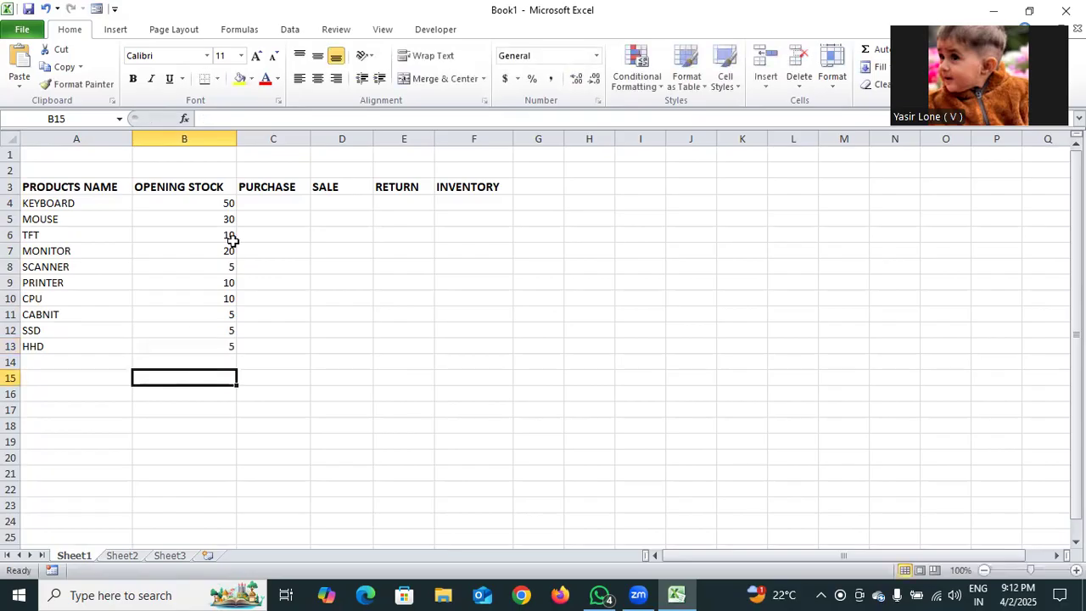
Step: Enter purchases 200, 250, 50, 10, 10, 50, 40, 20, 100, 100 in C4:C13
left_click(274, 204)
double_click(274, 204)
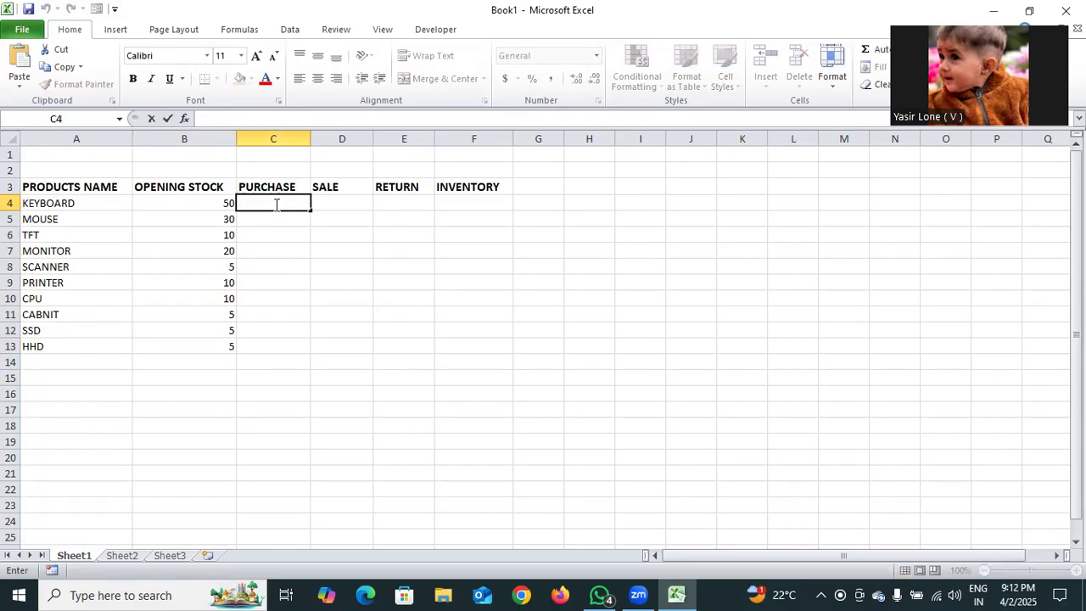
type("200")
key("Return")
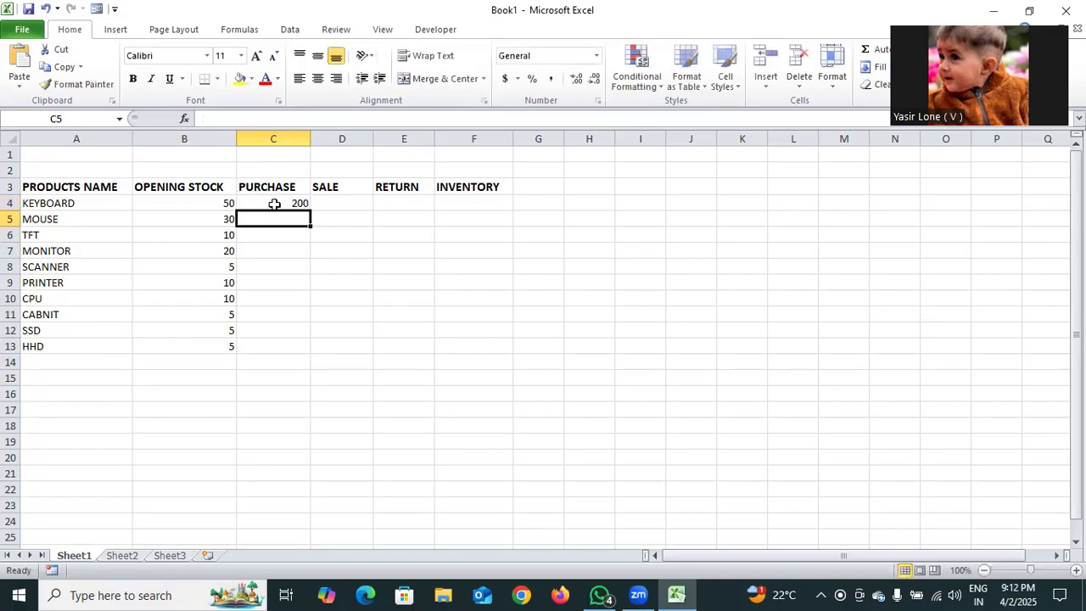
type("250")
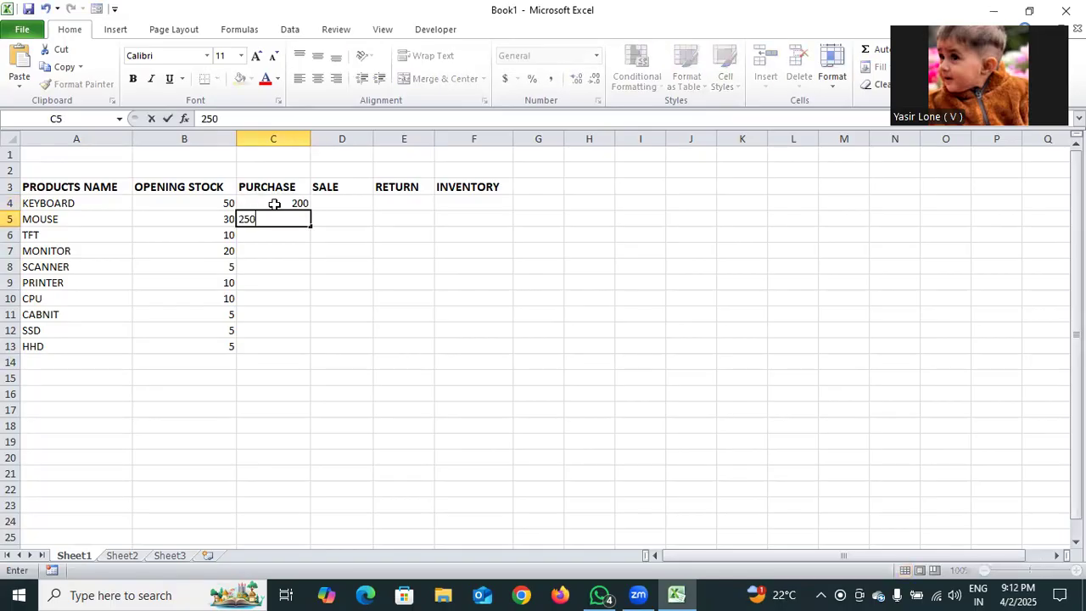
key("Return")
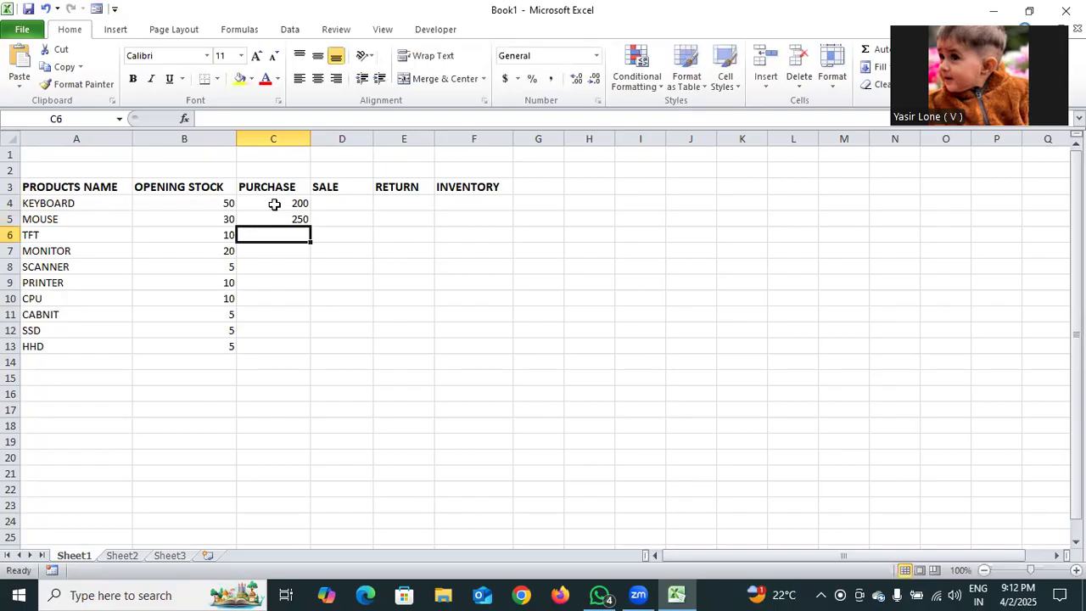
type("50")
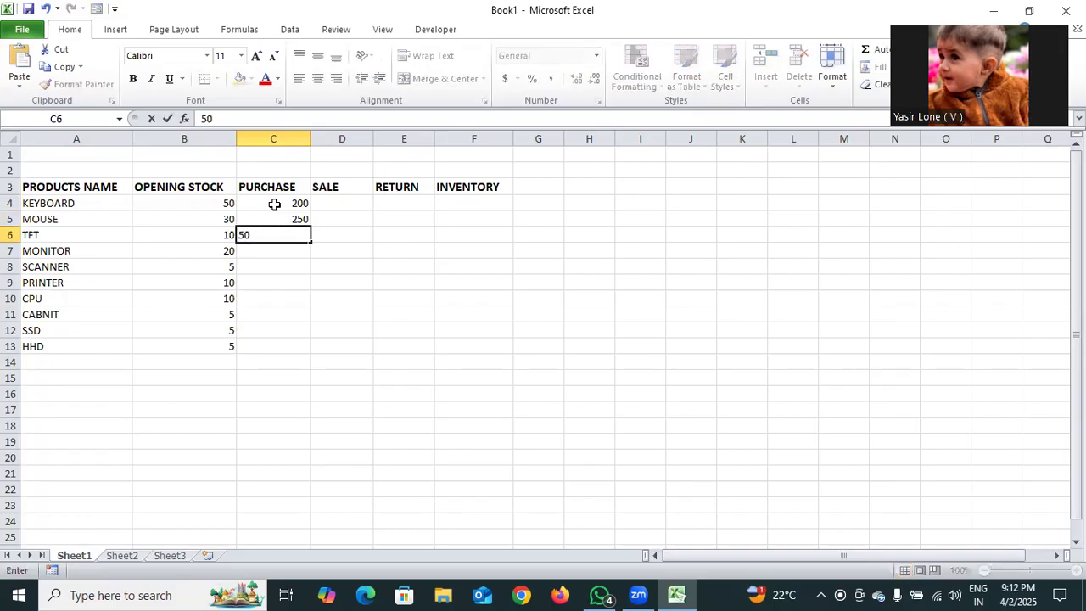
key("Return")
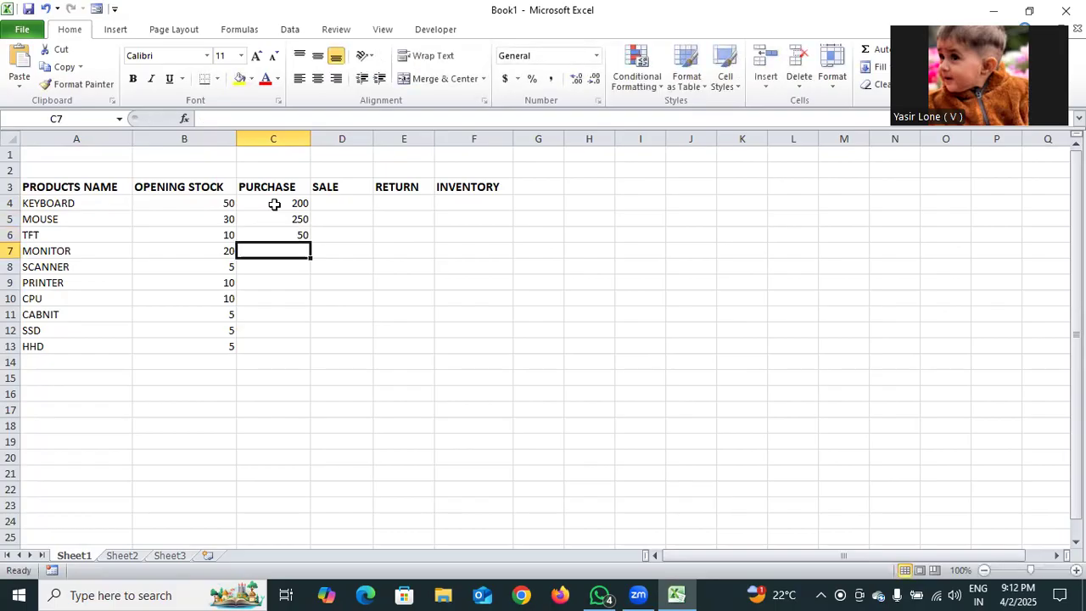
type("10")
key("Return")
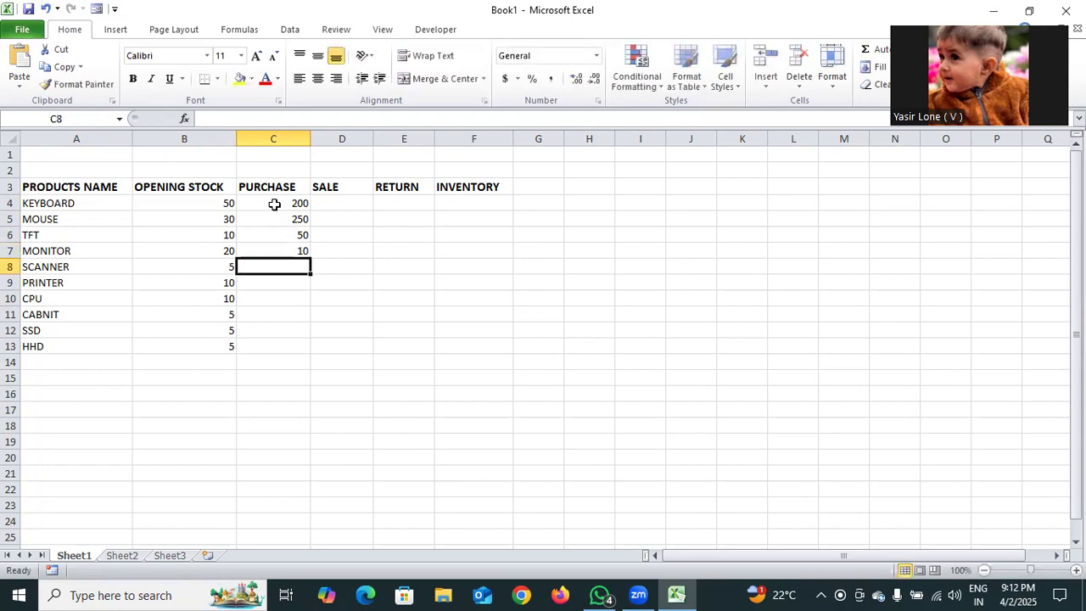
type("10")
key("Return")
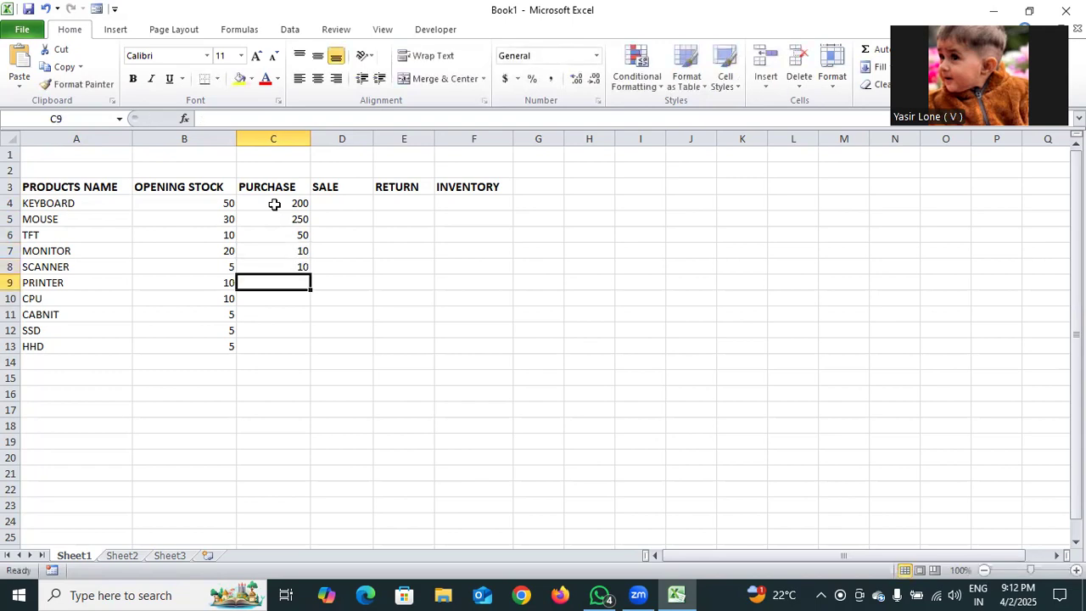
type("50")
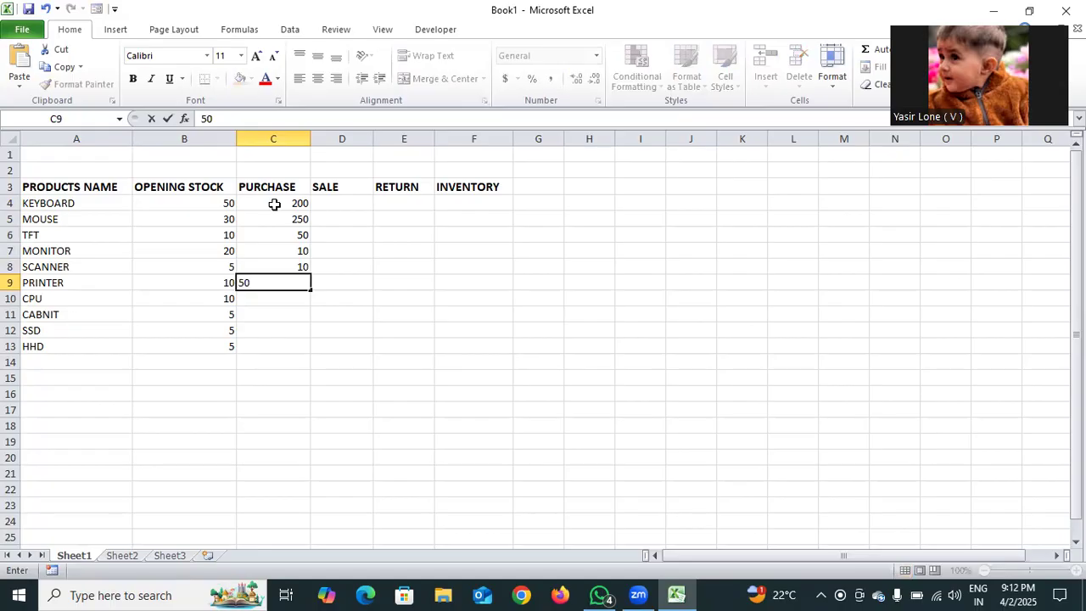
key("Return")
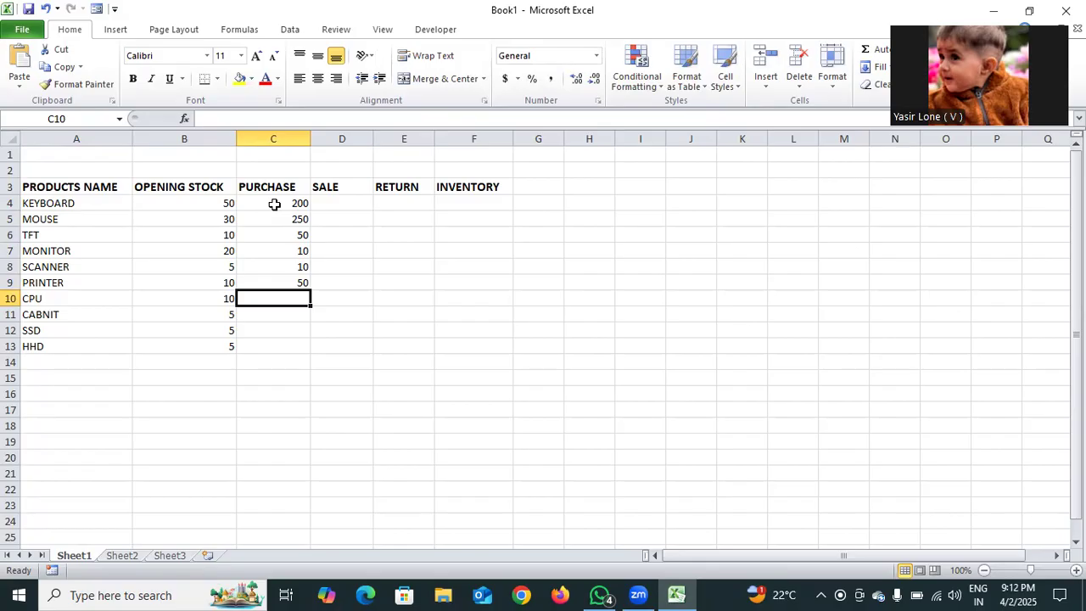
type("40")
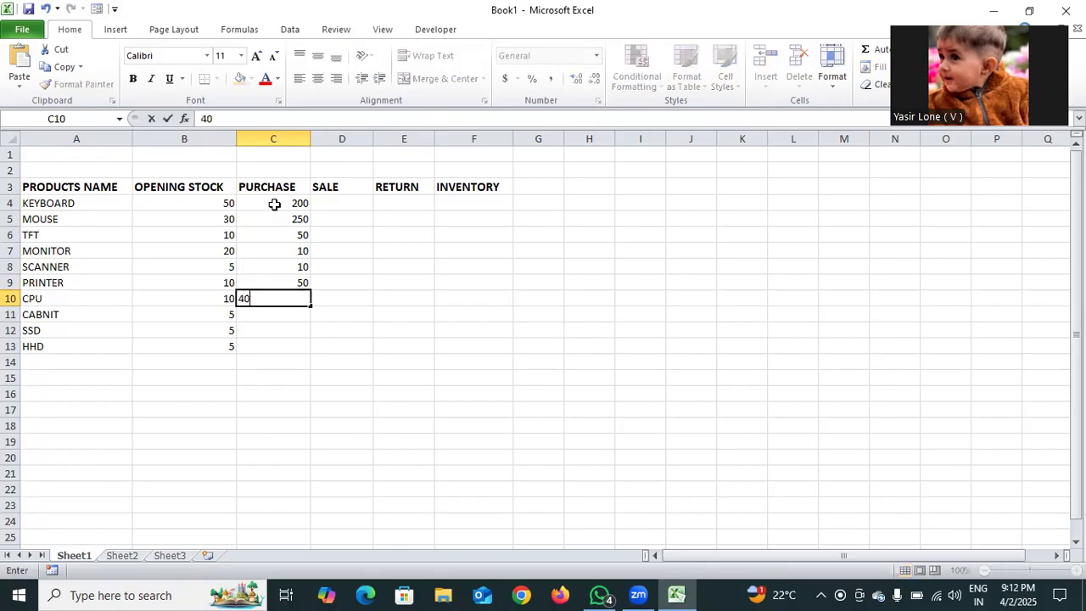
key("Return")
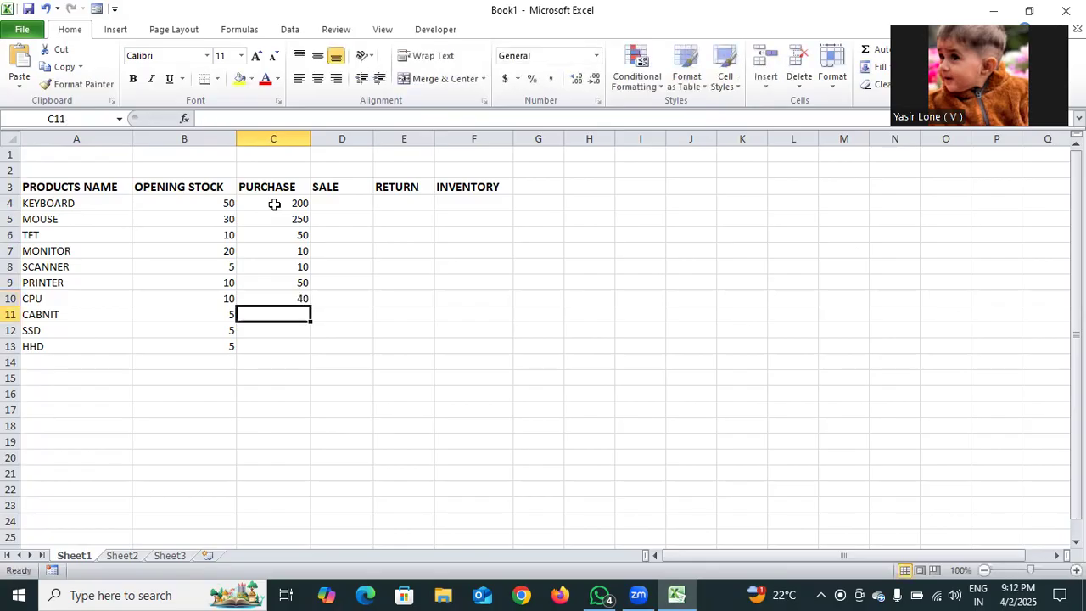
type("20")
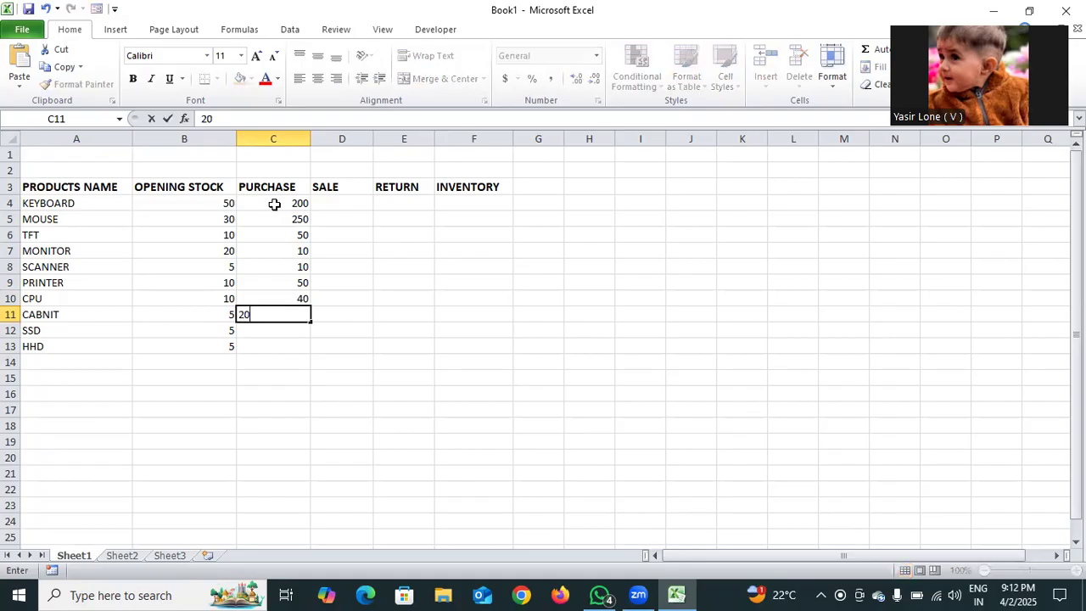
key("Return")
type("100")
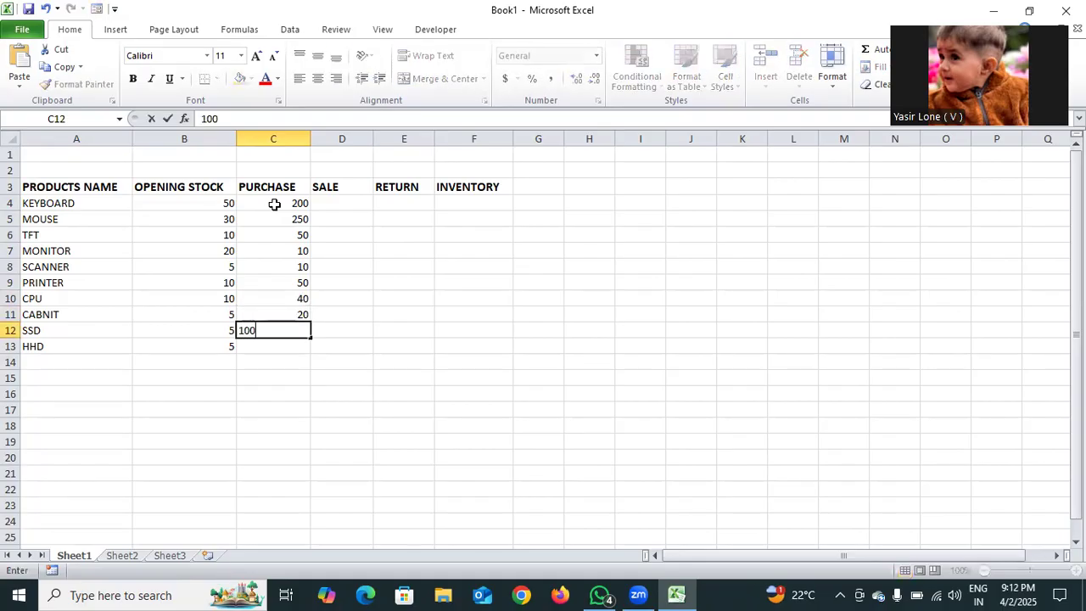
key("Return")
type("100")
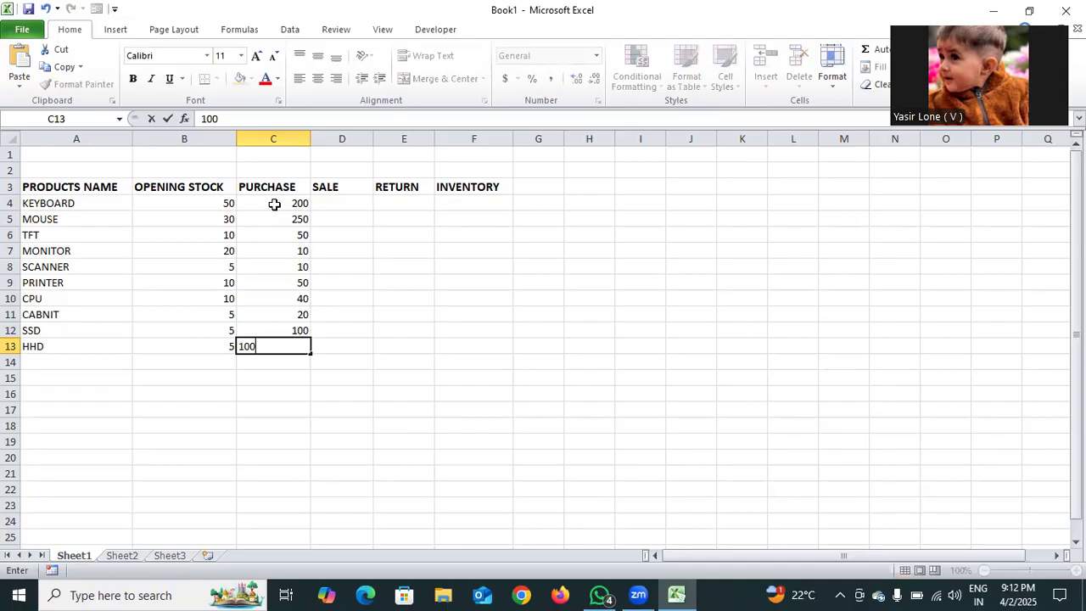
Step: Enter sales 150, 200, 30, 15, 8, 40, 25, 6, 72, 80 in D4:D13
left_click(334, 204)
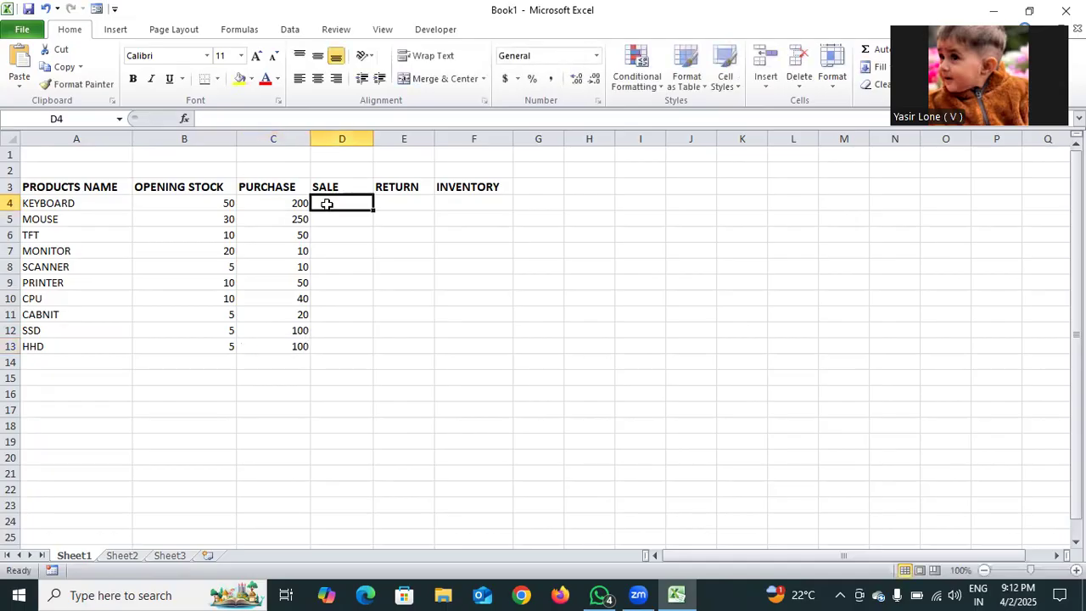
double_click(337, 204)
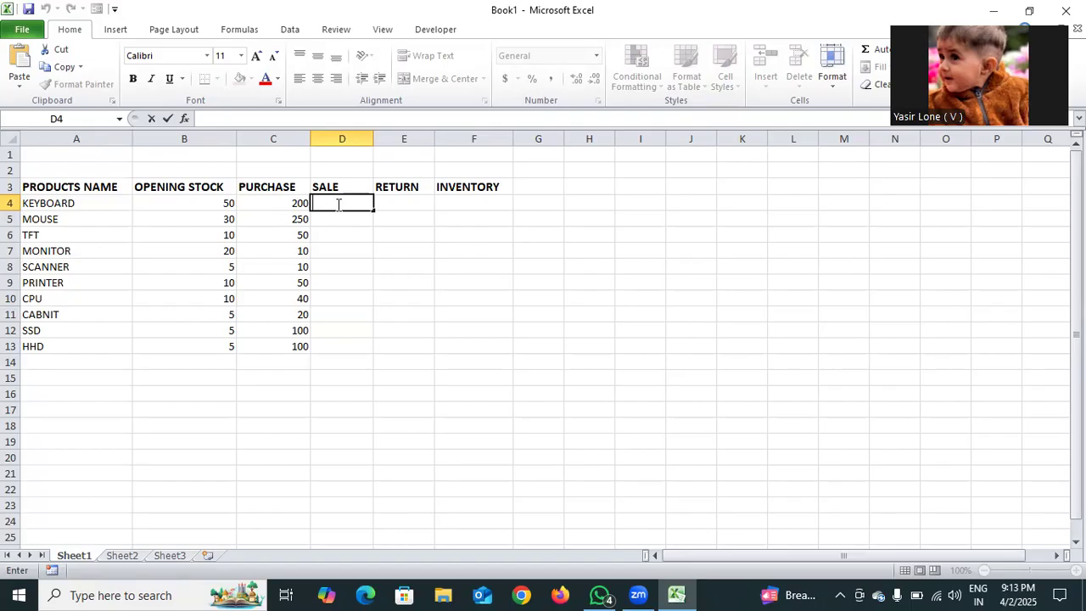
type("150")
key("Return")
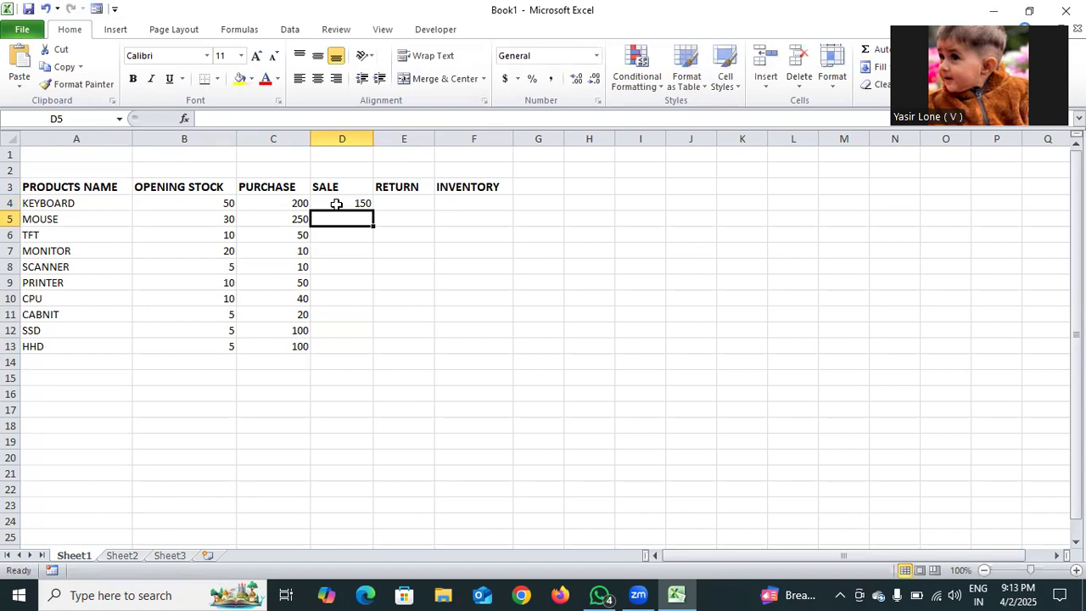
type("200")
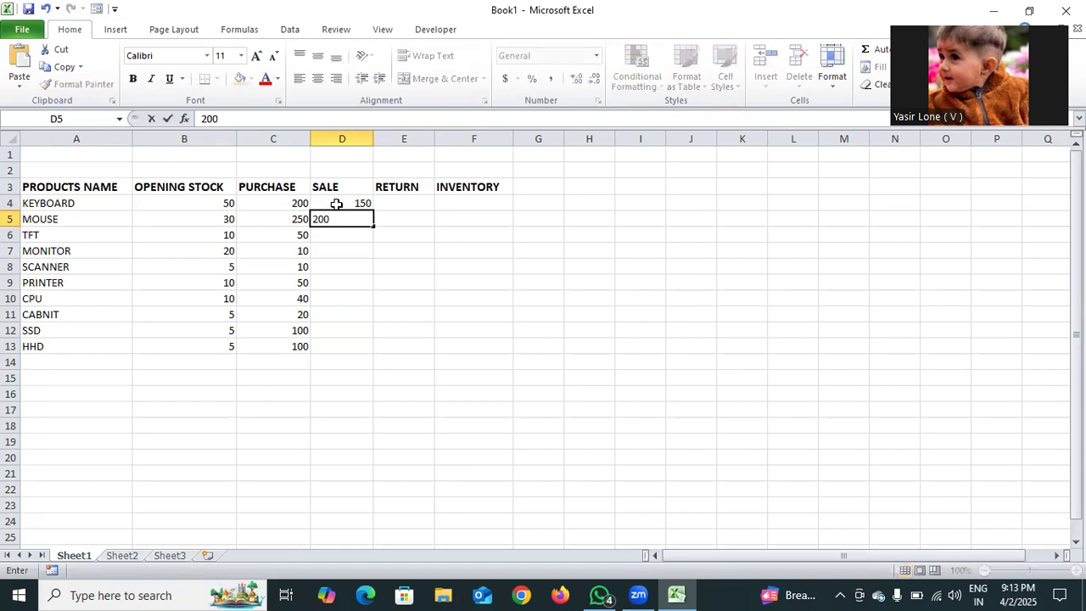
key("Return")
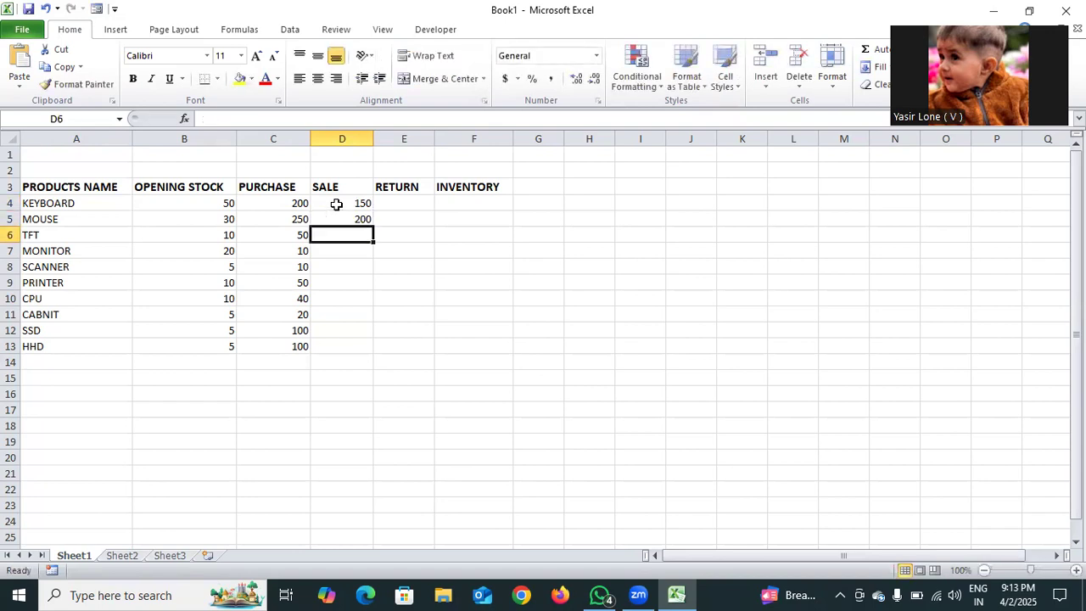
type("30")
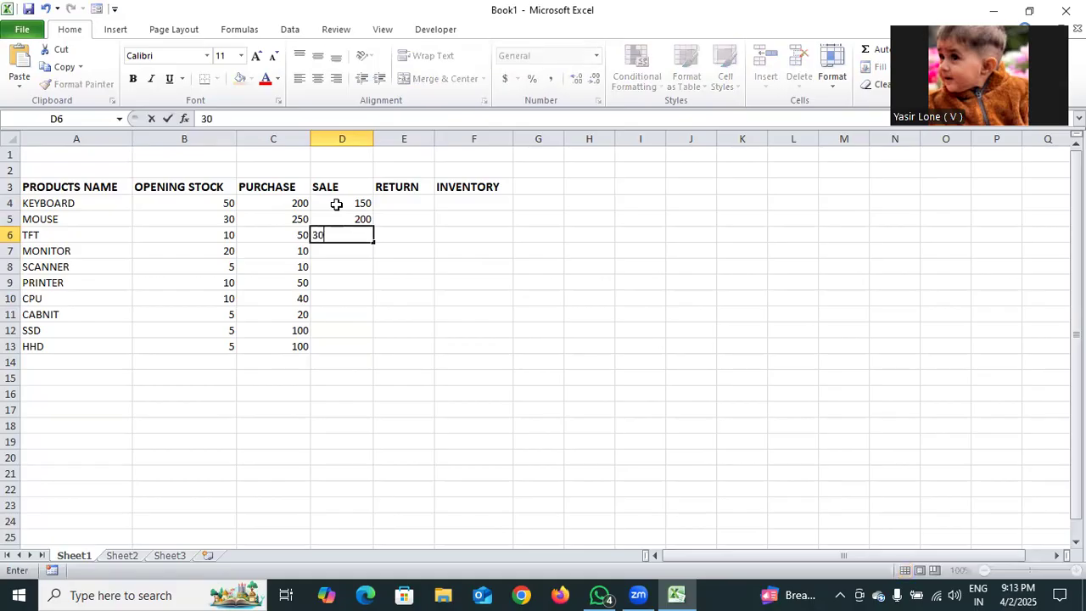
key("Return")
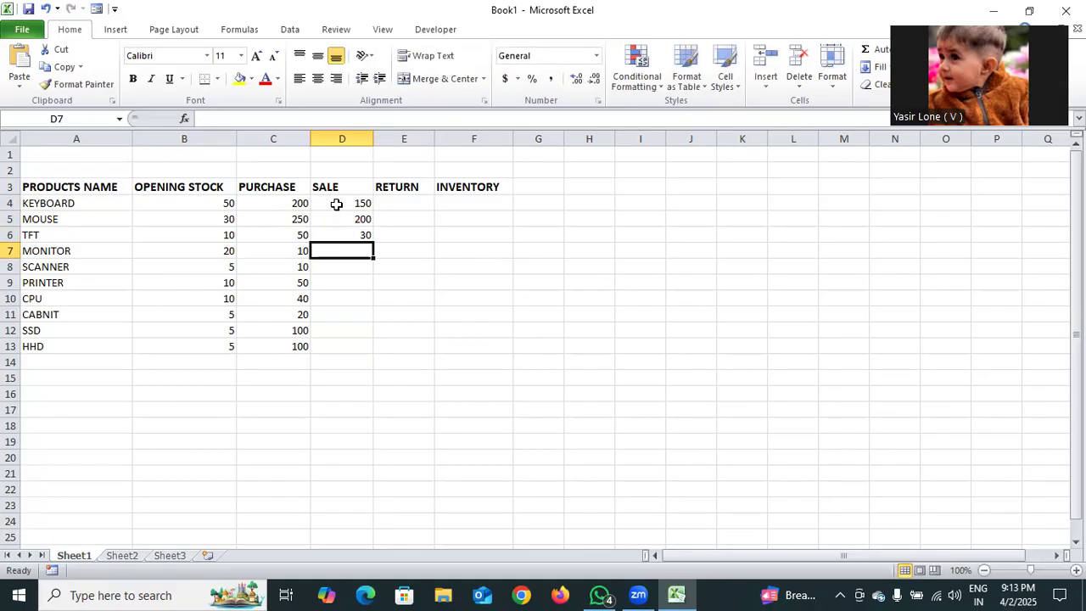
type("15")
key("Return")
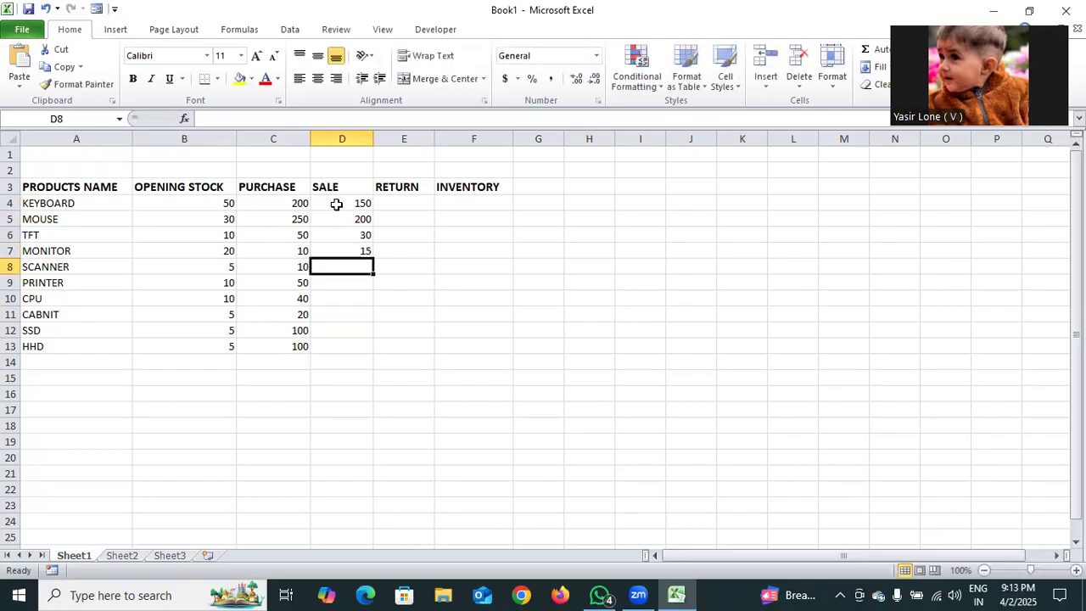
type("8")
key("Return")
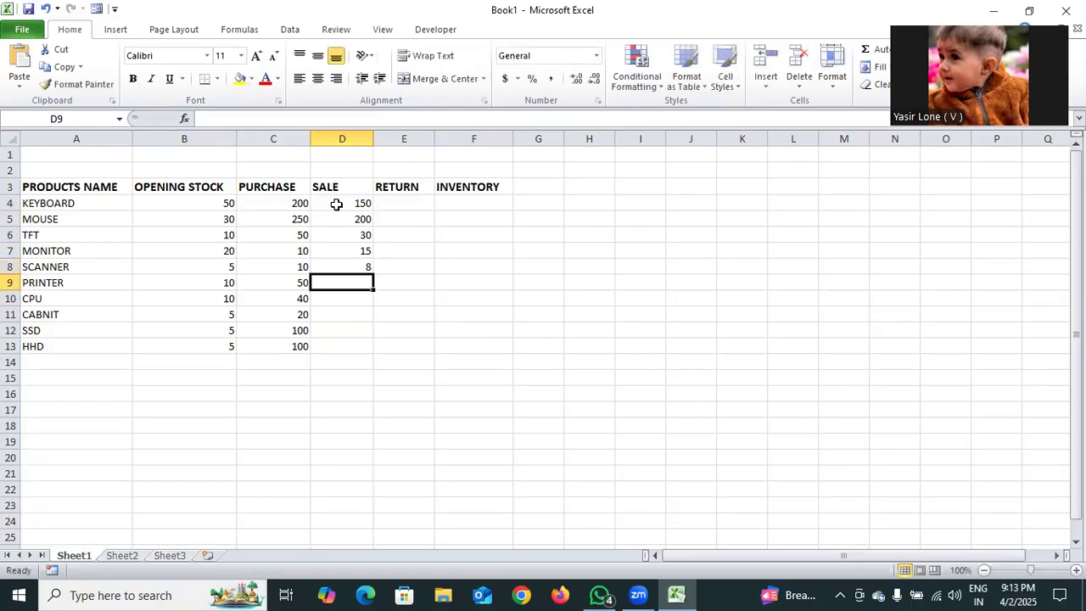
type("40")
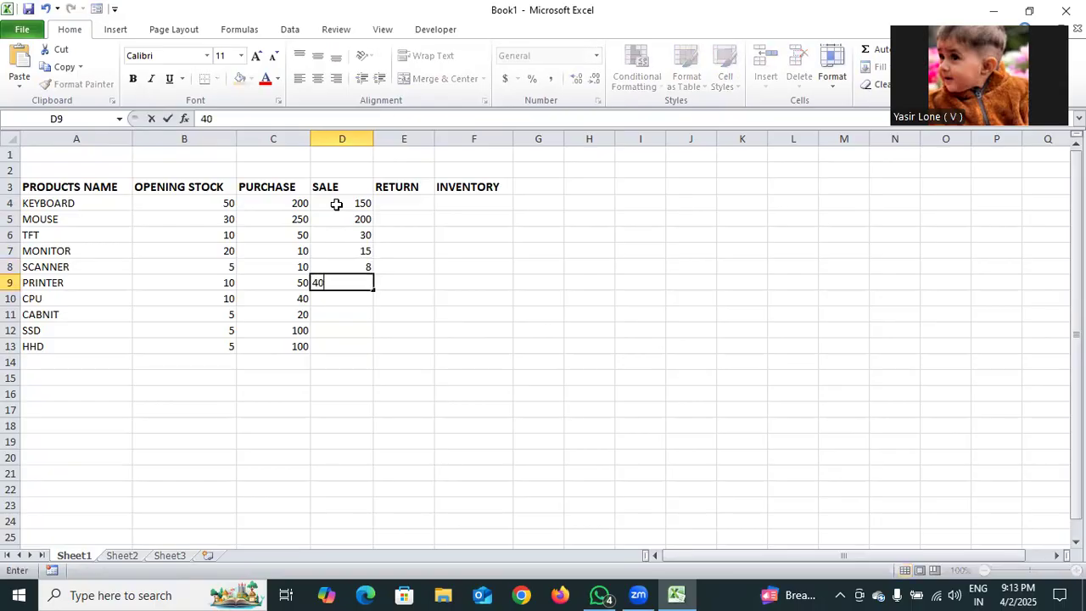
key("Return")
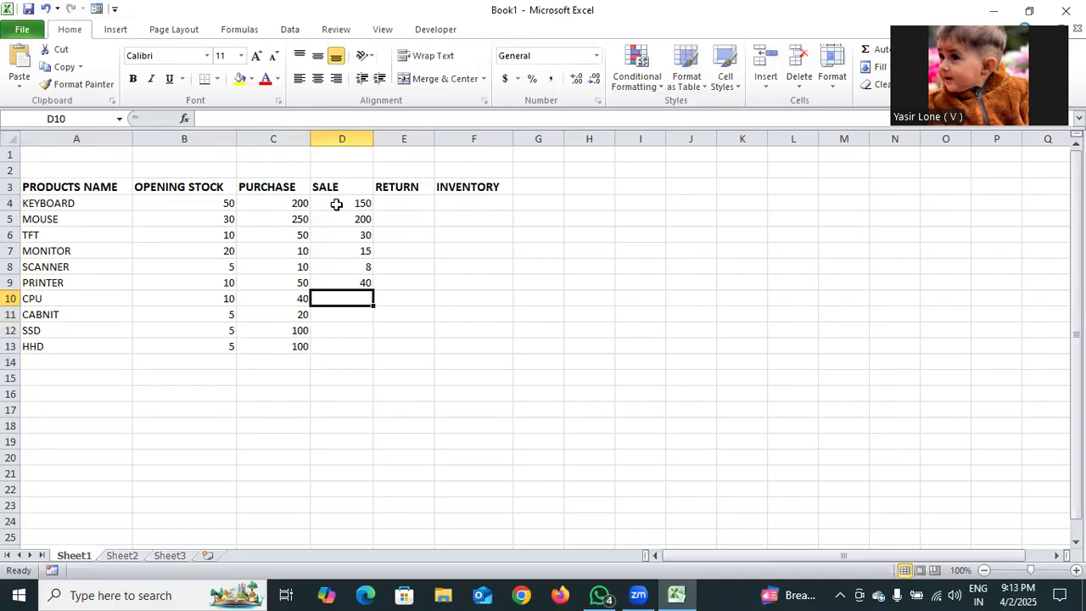
type("25")
key("Return")
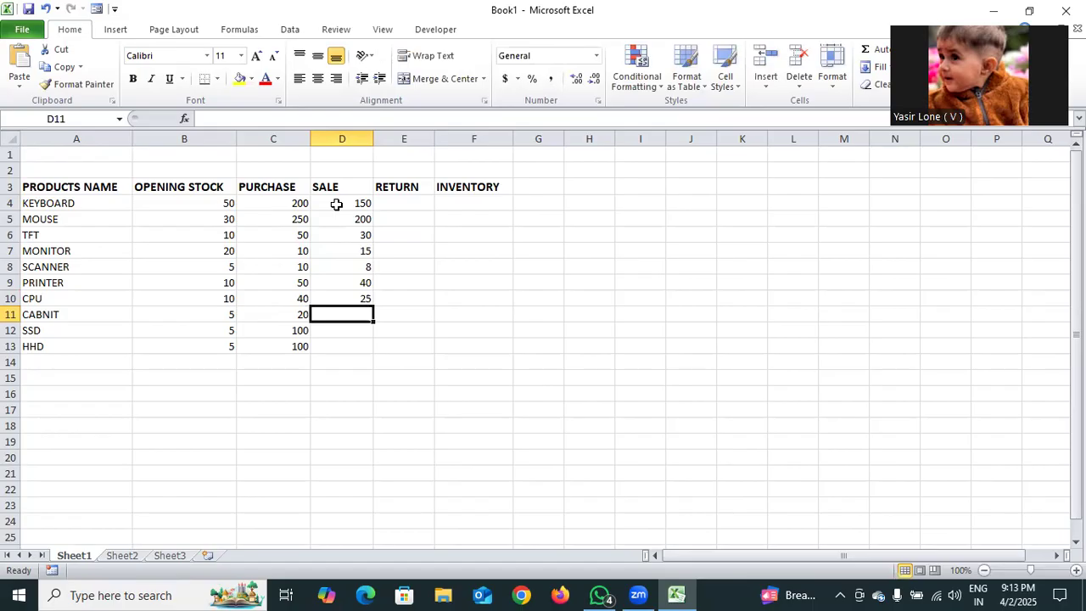
type("6")
key("Return")
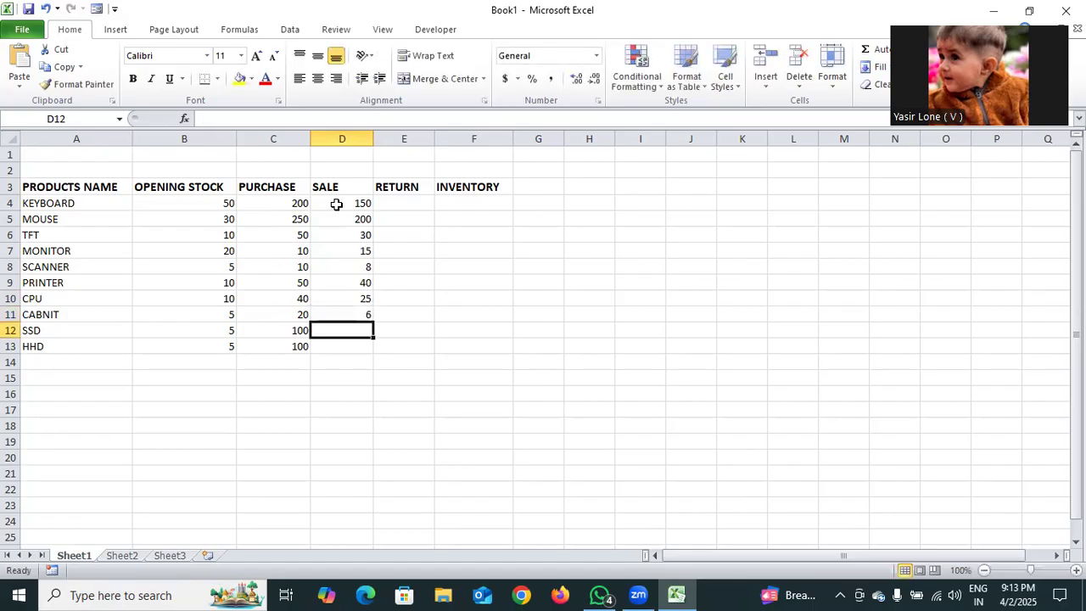
type("72")
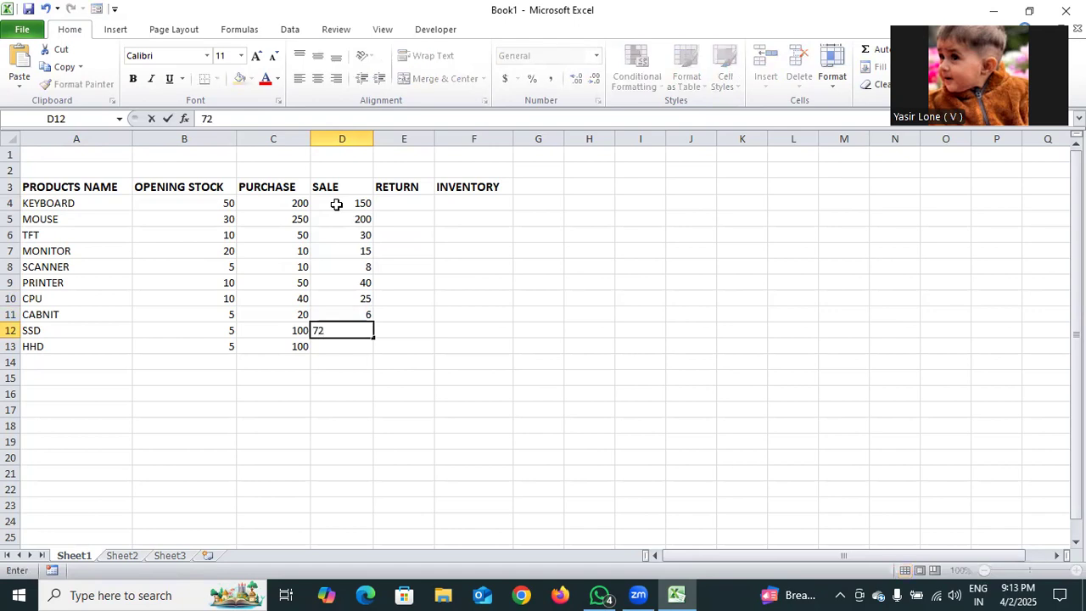
key("Return")
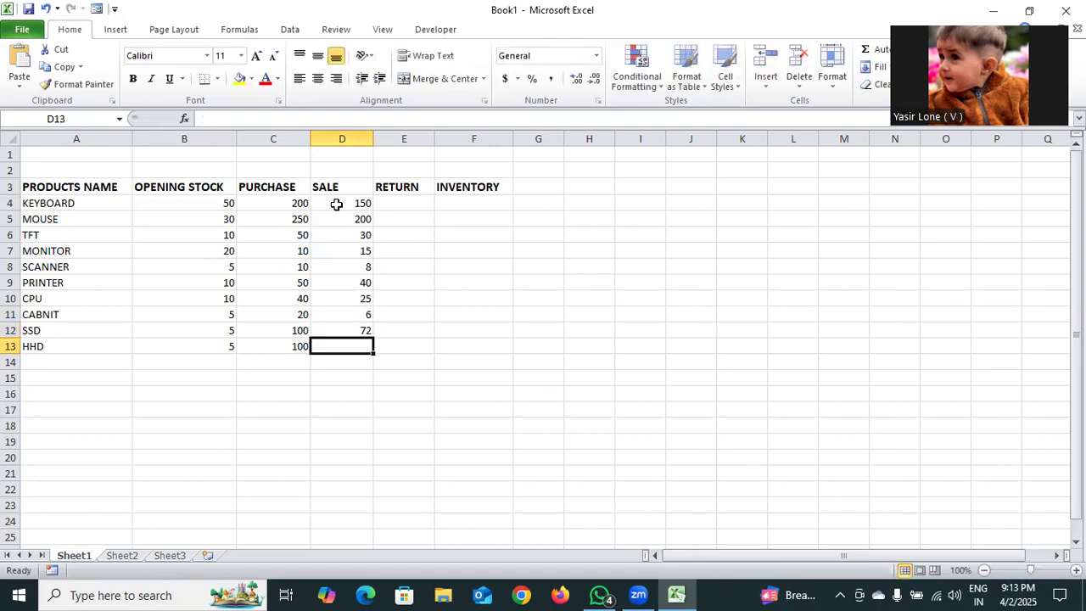
type("80")
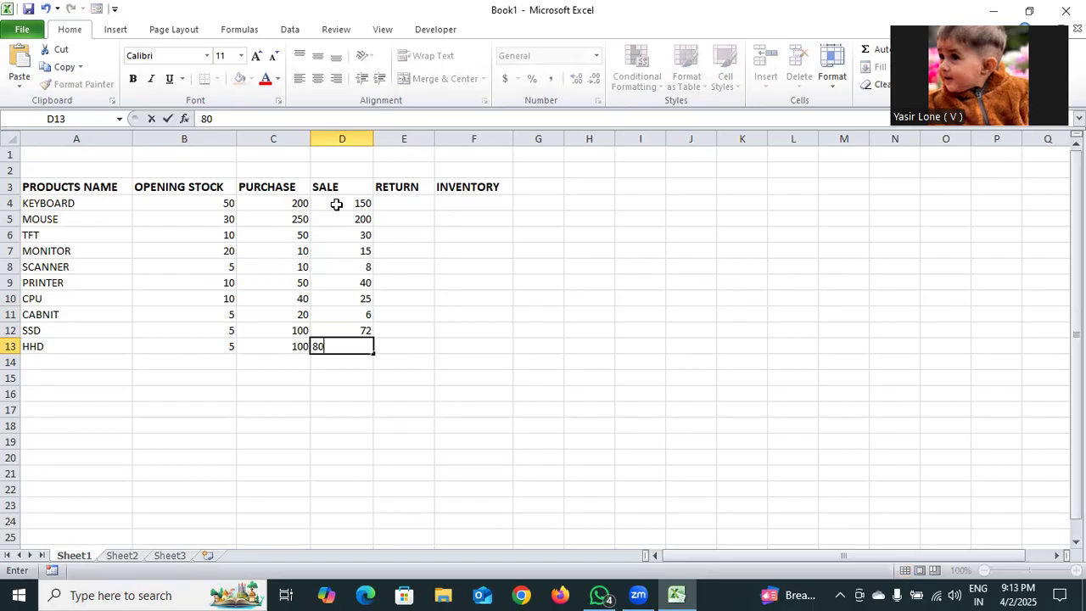
Step: Enter RETURN quantities 10, 12, 2, 3, 1 and 6 for KEYBOARD through PRINTER in column E
left_click(397, 297)
left_click(410, 209)
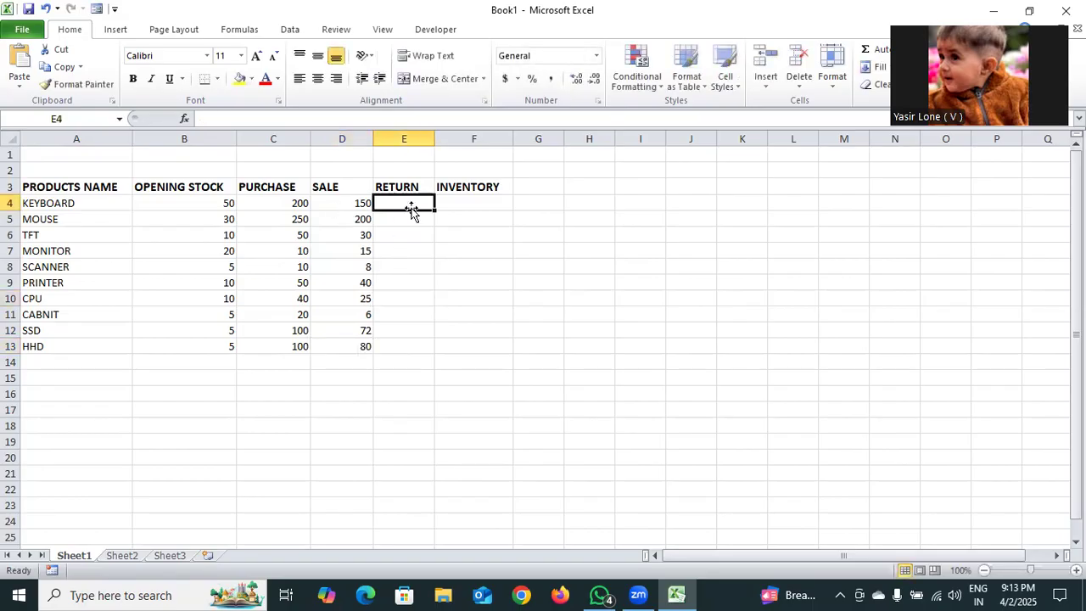
double_click(412, 206)
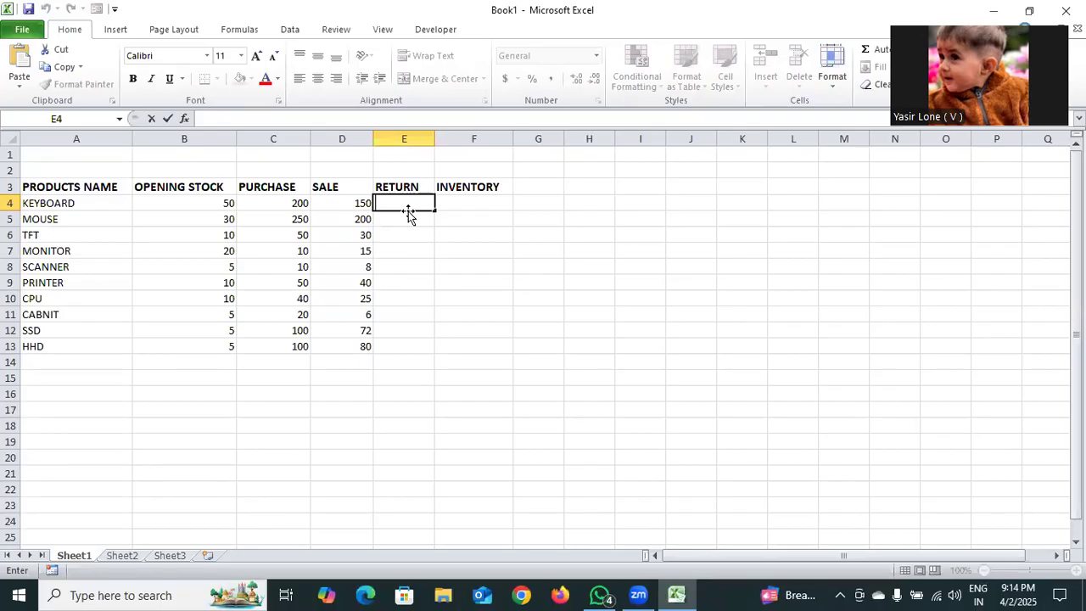
type("10")
key("Return")
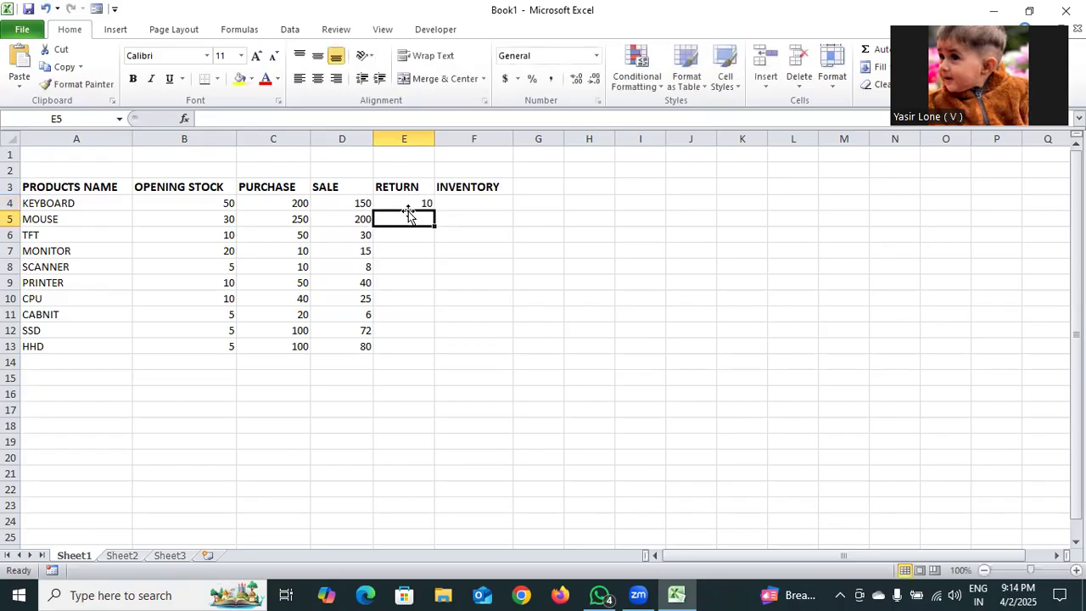
type("123")
key("BackSpace")
key("Return")
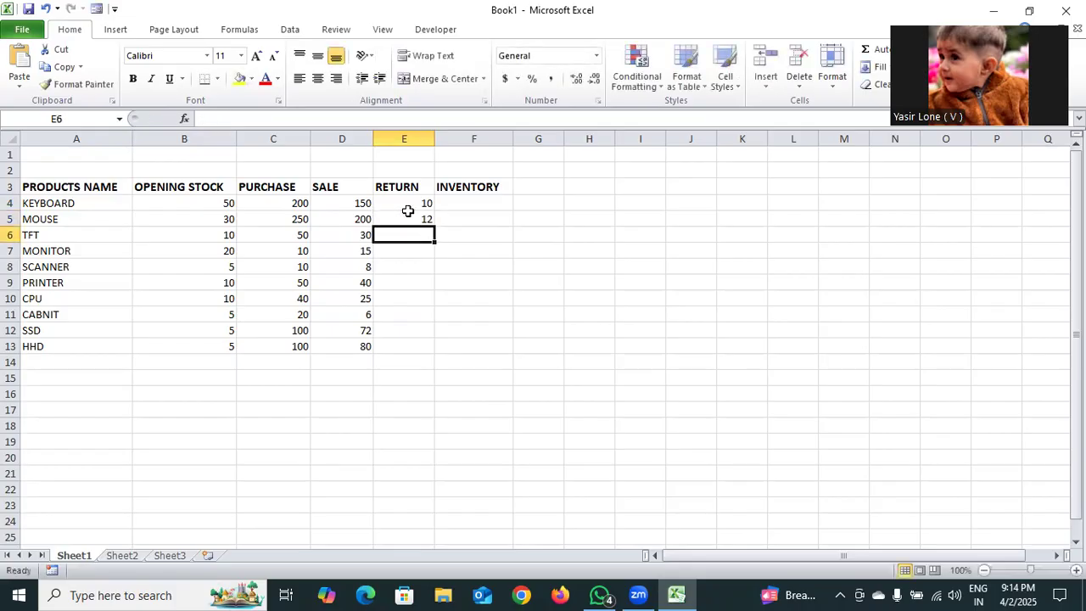
type("2")
key("Return")
type("3")
key("Return")
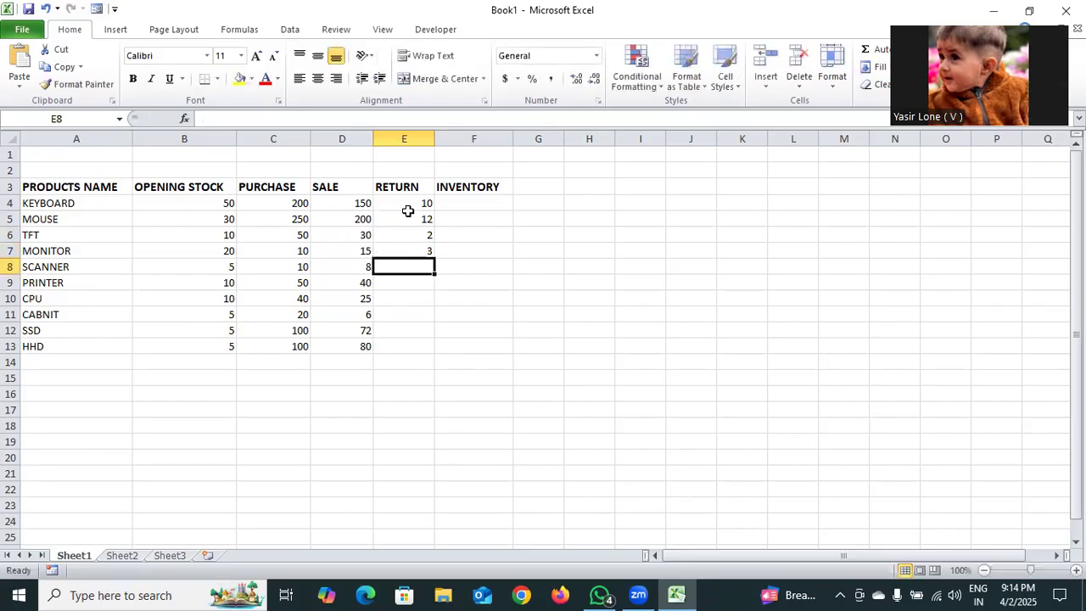
type("1")
key("Return")
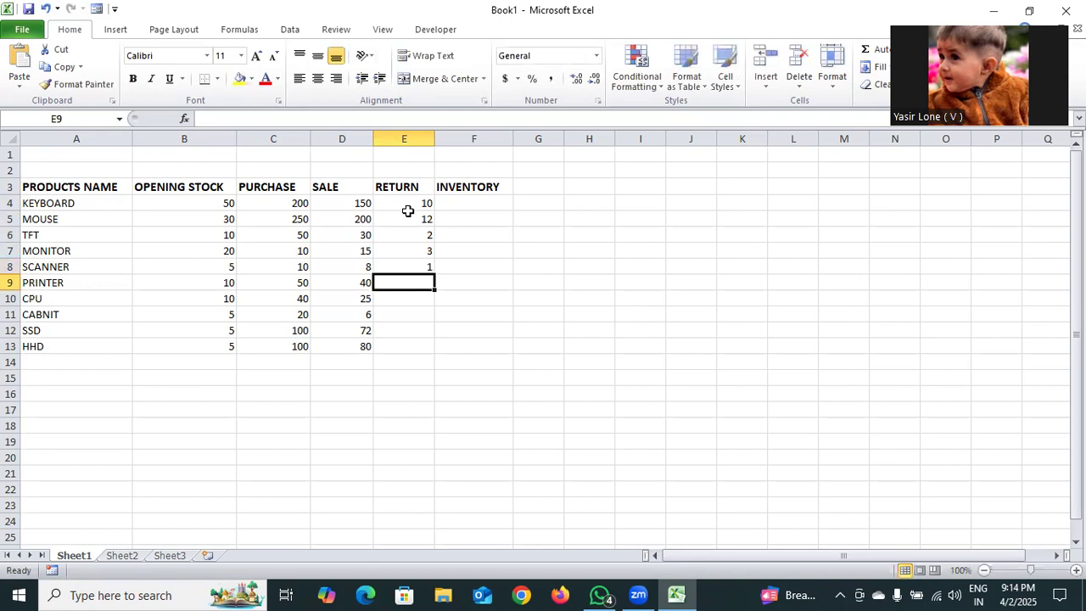
type("1")
key("BackSpace")
type("6")
key("Return")
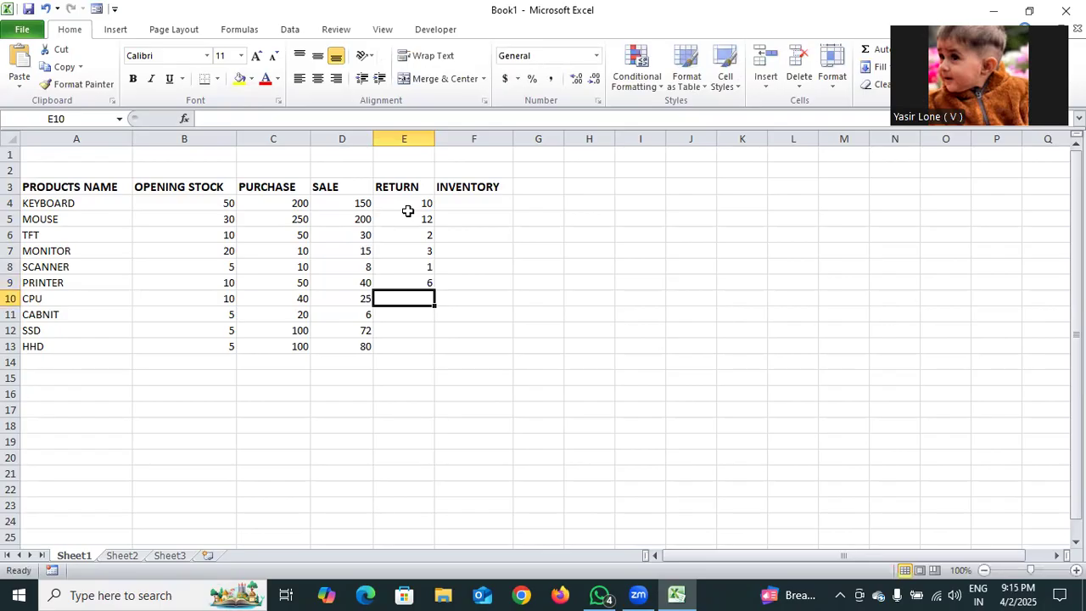
Step: Enter returns 3, 3, 10 and 11 for CPU, CABNIT, SSD and HHD, fixing typos
type("3")
key("Return")
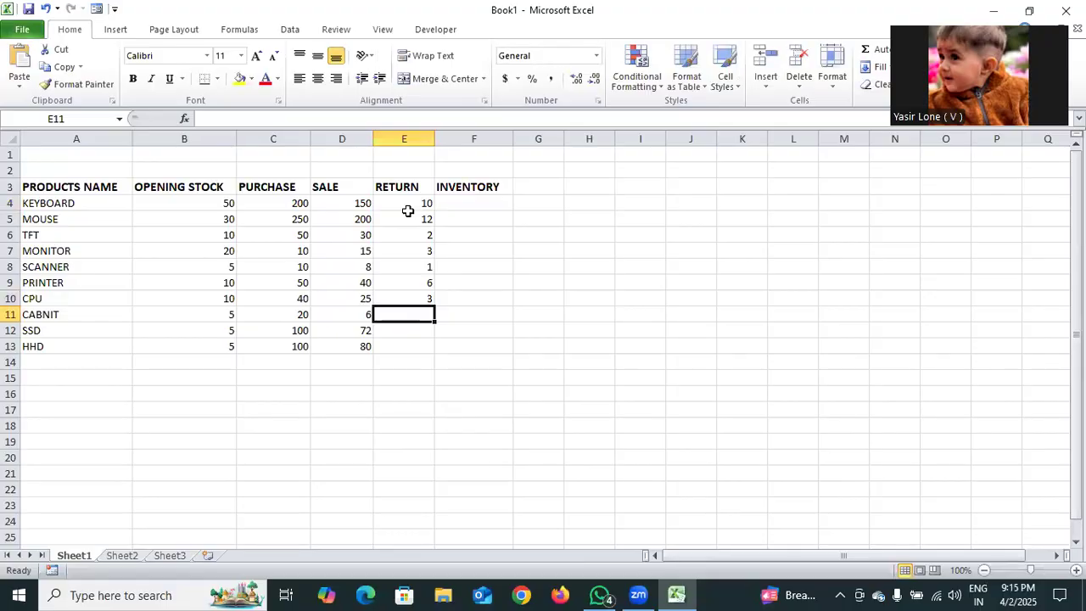
type("5")
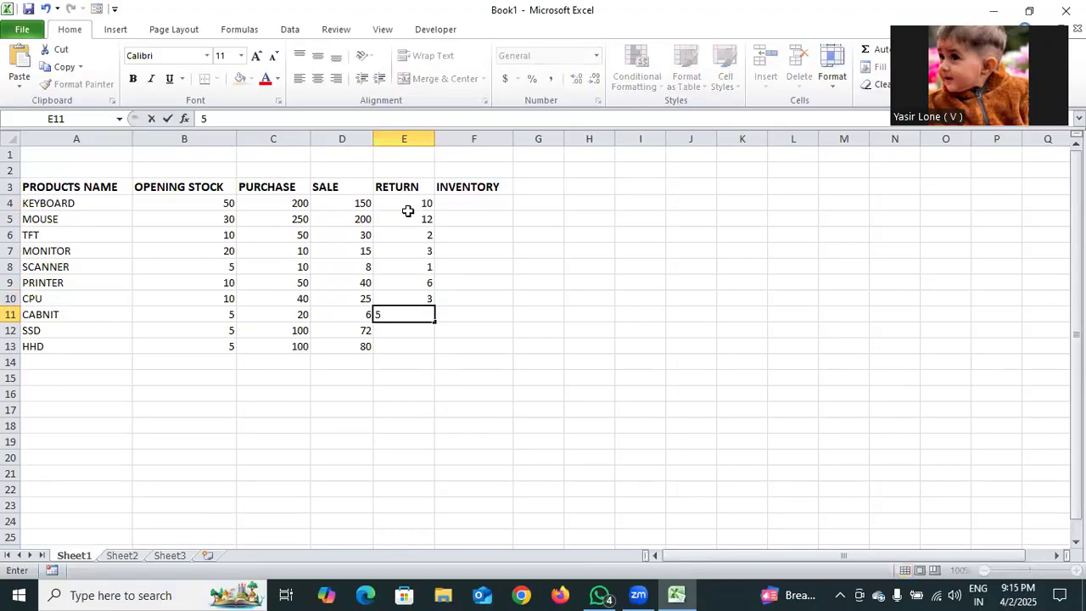
key("BackSpace")
type("32")
key("BackSpace")
key("BackSpace")
type("3")
key("Return")
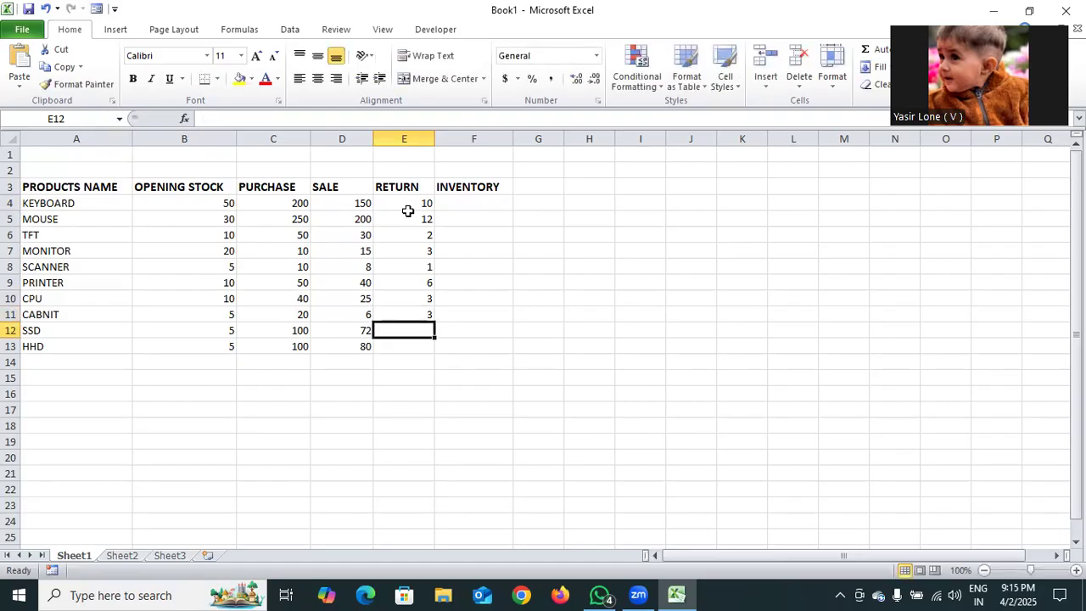
type("10")
key("Return")
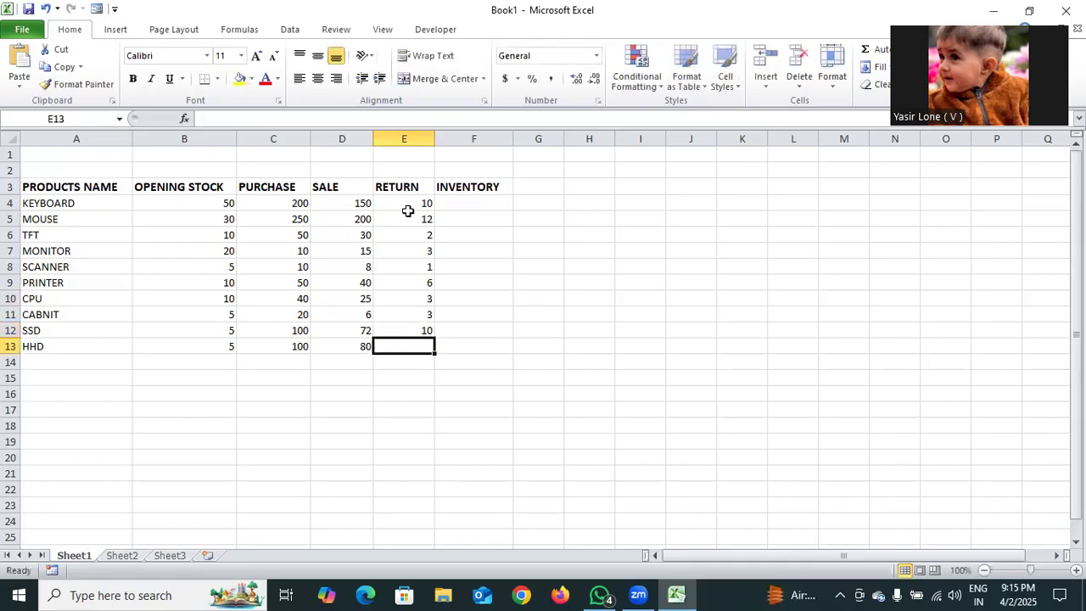
type("11")
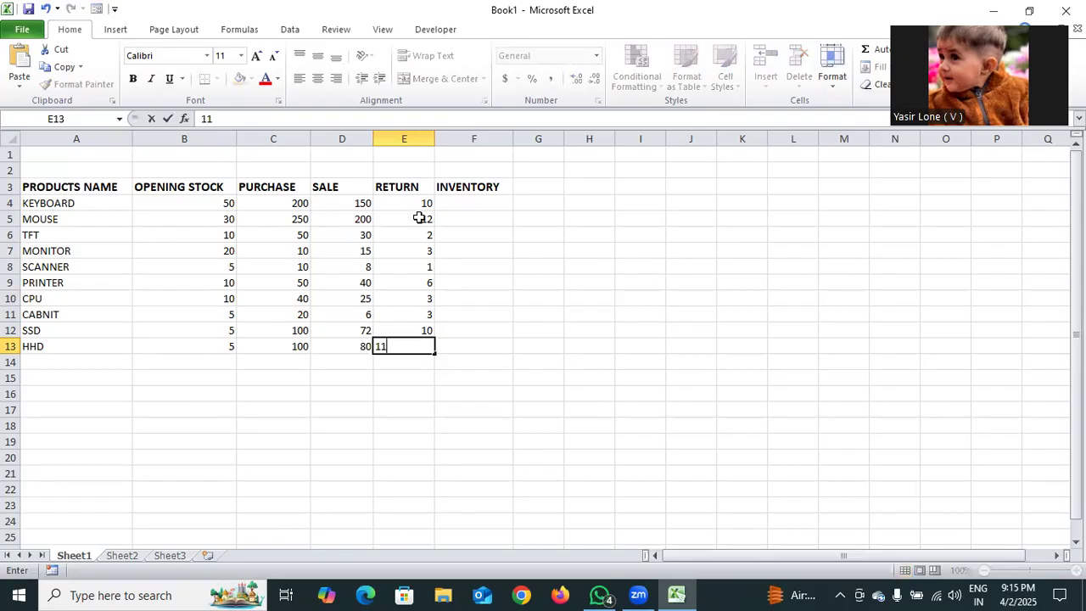
left_click(458, 280)
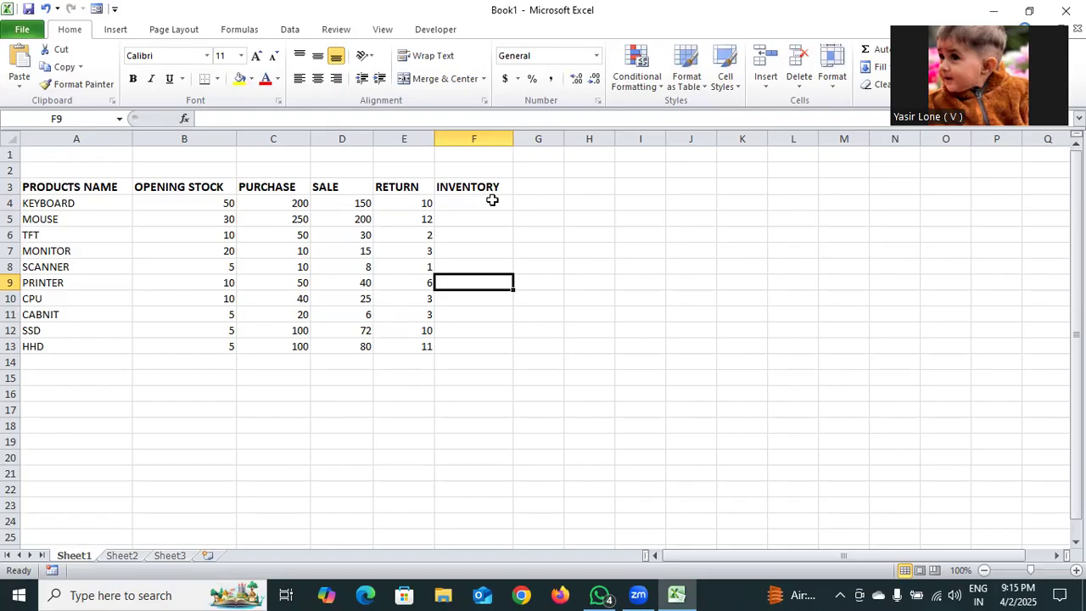
Step: Enter =B4+C4-D4+E4 in F4 and fill it down through F13 for all products
double_click(464, 202)
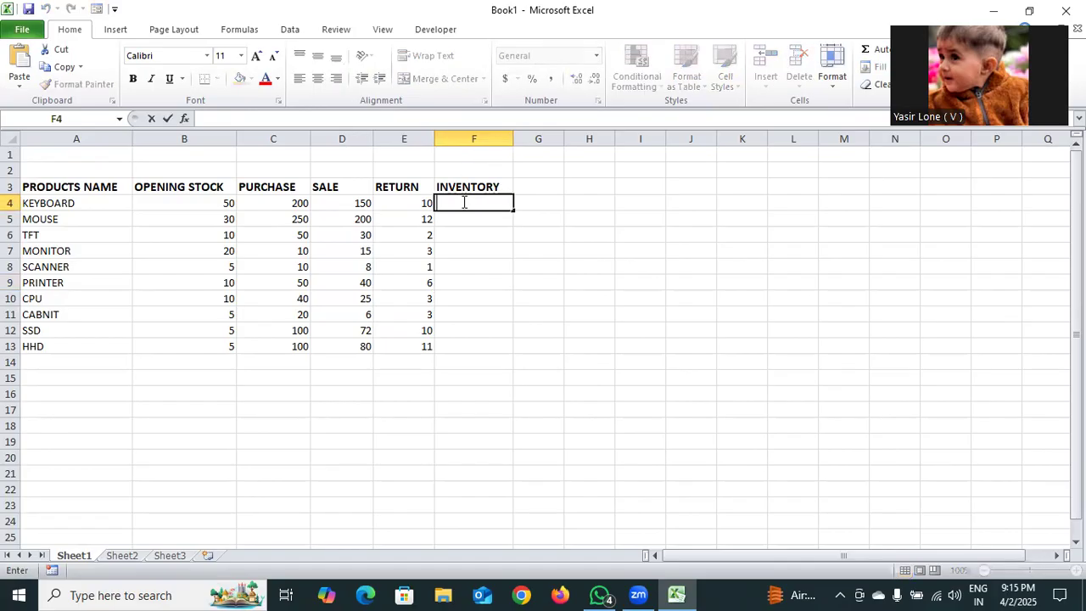
type("=")
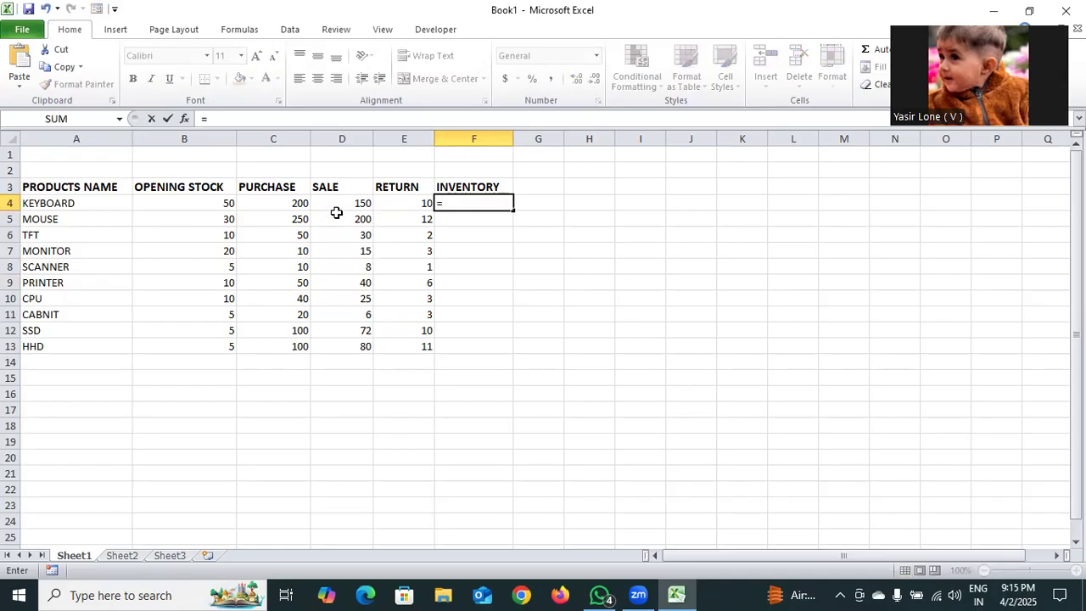
left_click(222, 201)
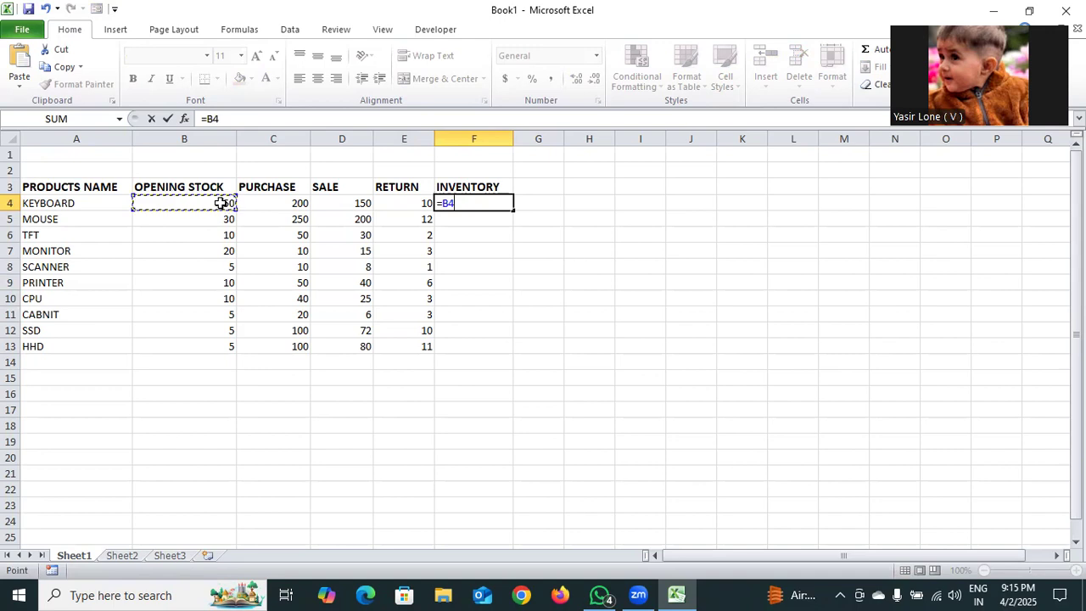
type("+")
left_click(286, 206)
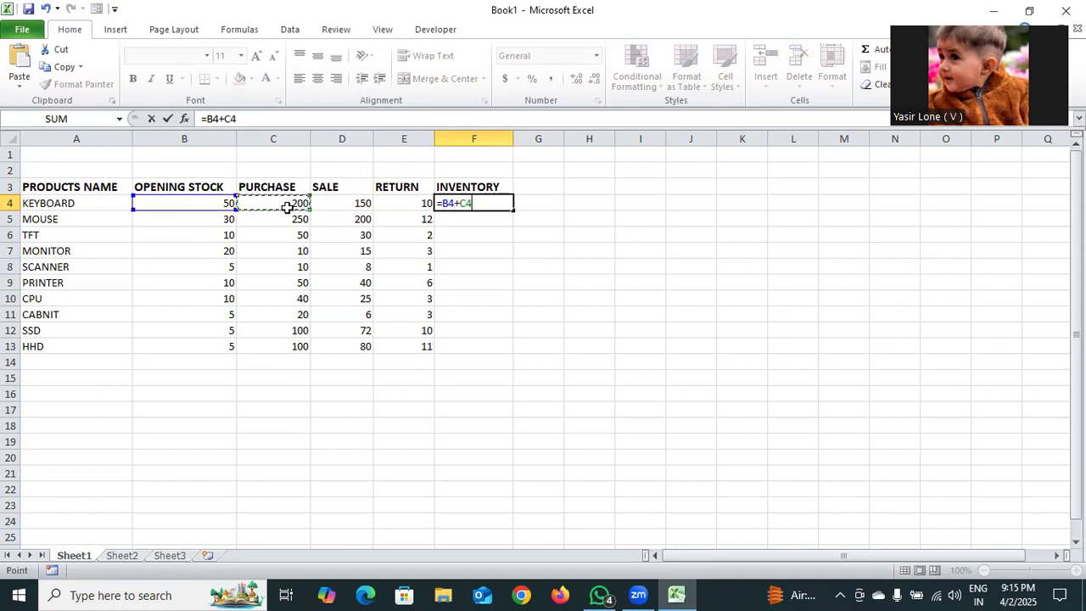
type("-")
left_click(339, 201)
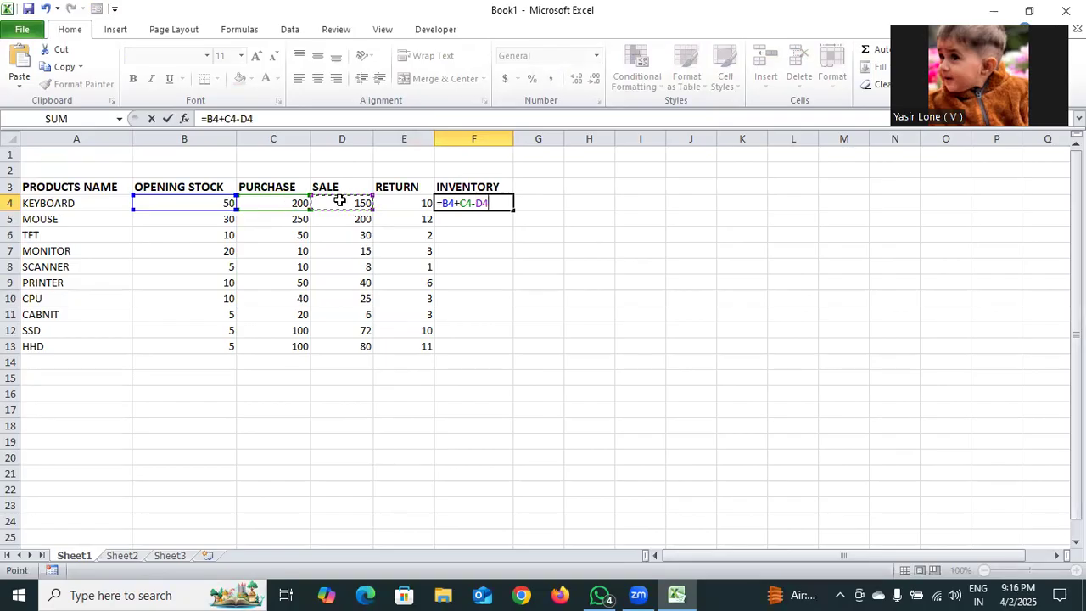
type("+")
left_click(411, 207)
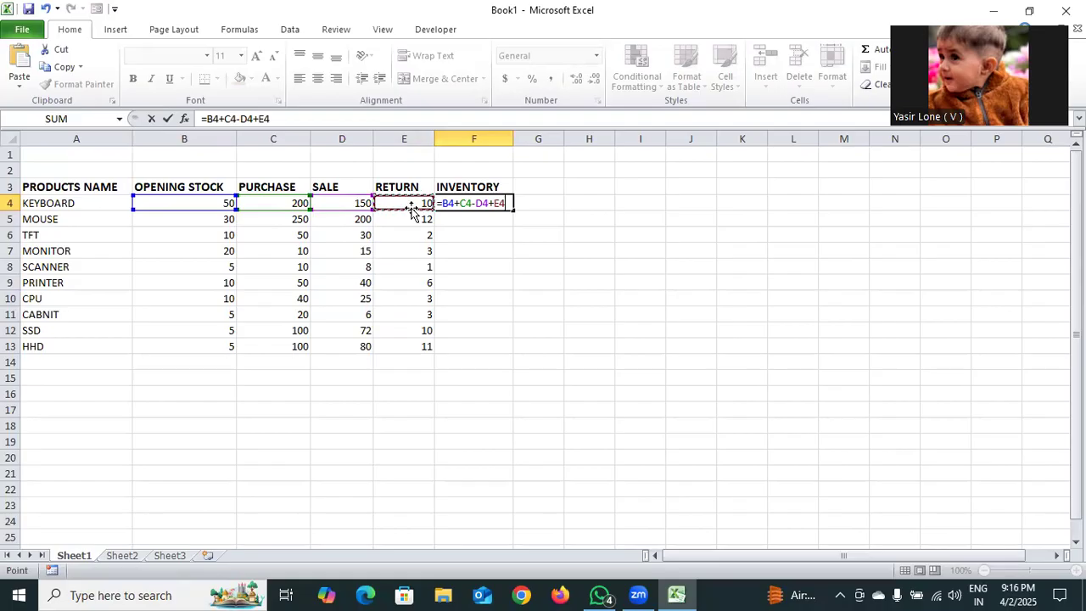
key("Return")
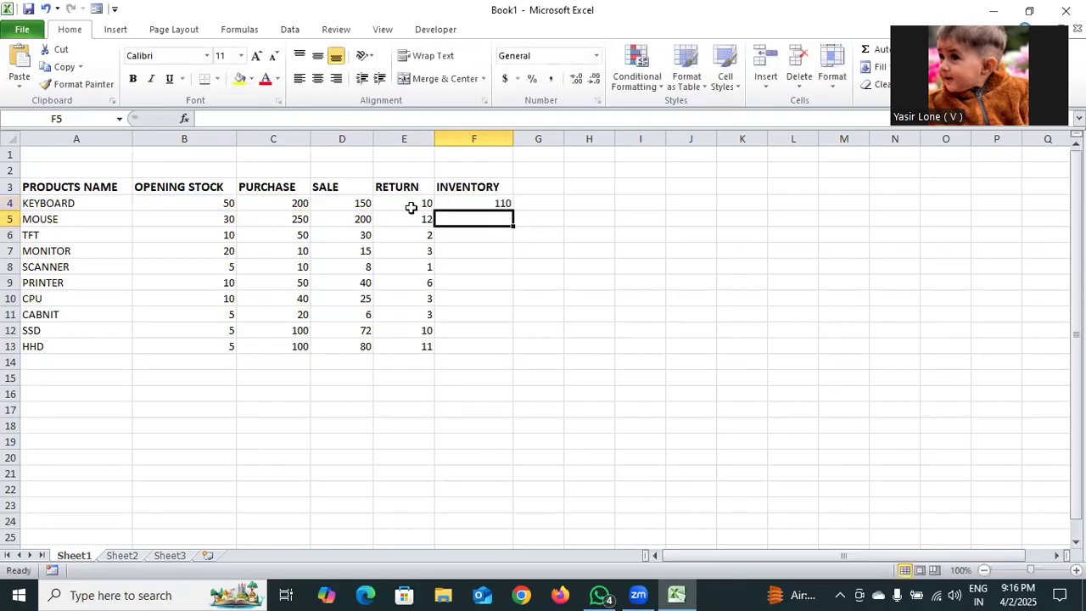
left_click(492, 203)
left_click_drag(515, 208, 506, 347)
left_click(554, 314)
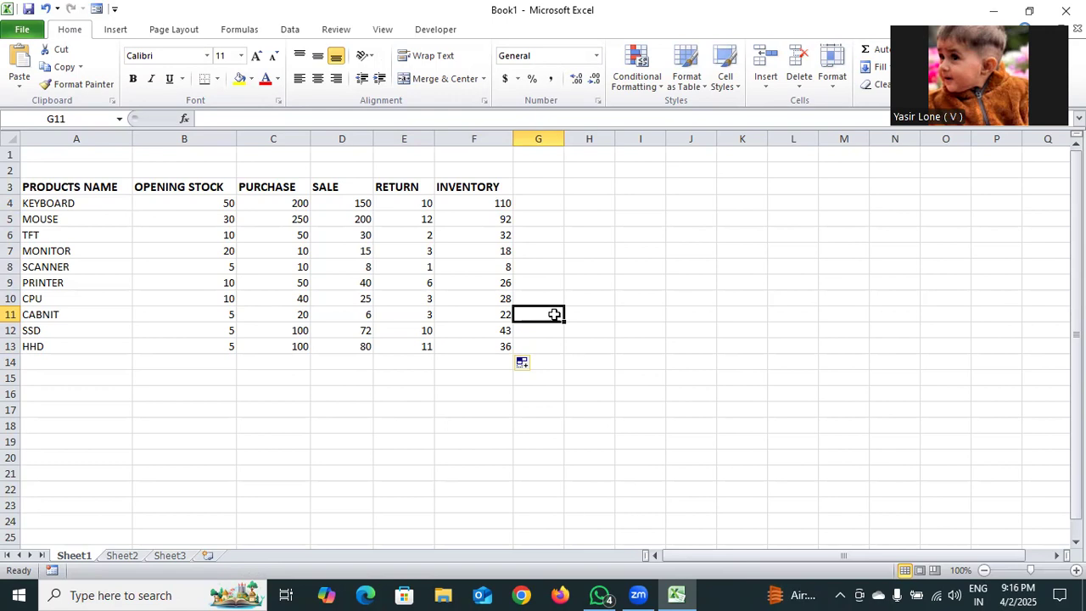
Step: Centre A3:F13 horizontally and vertically and apply All Borders to every cell
left_click_drag(43, 187, 519, 347)
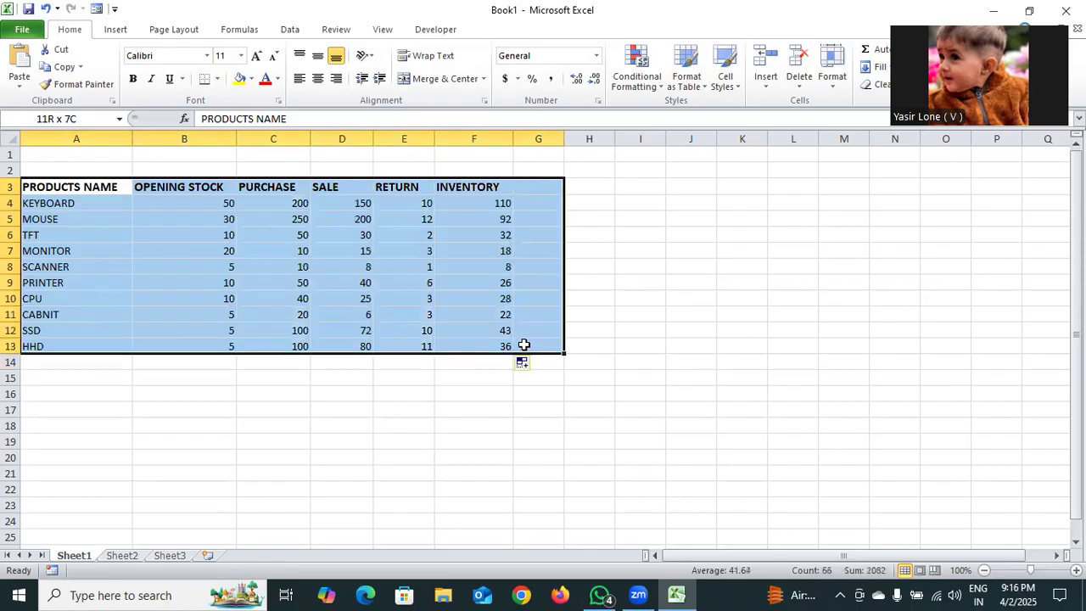
left_click(317, 78)
left_click(318, 59)
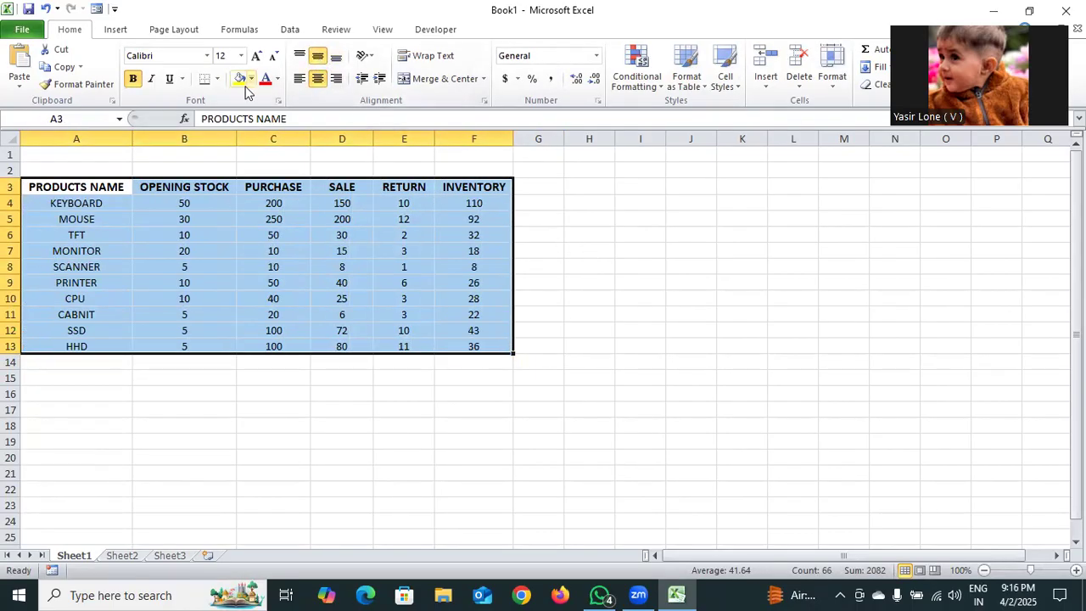
left_click(218, 79)
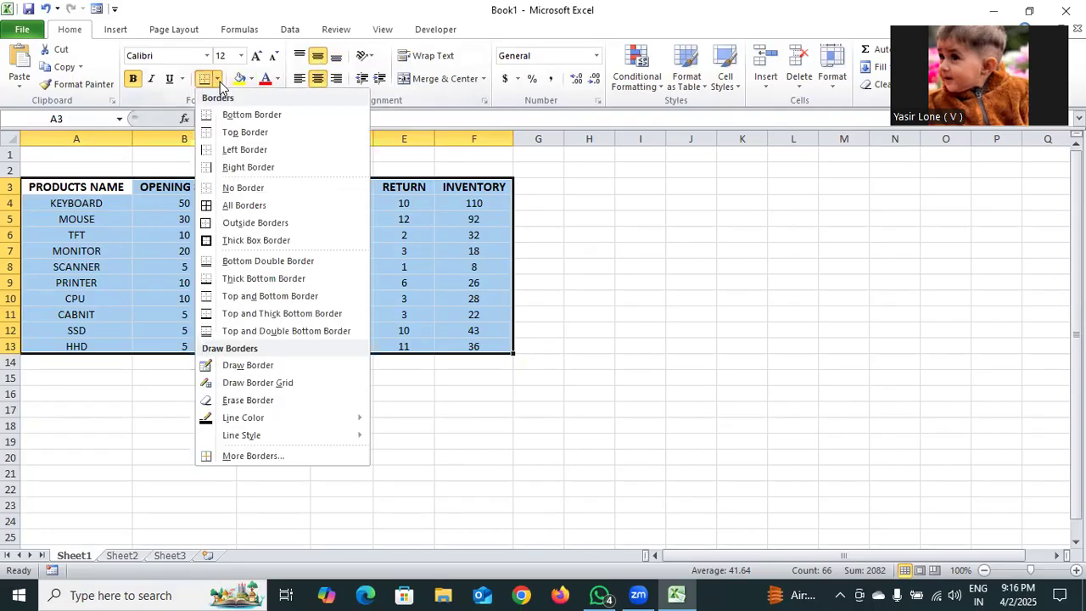
left_click(232, 206)
left_click(176, 422)
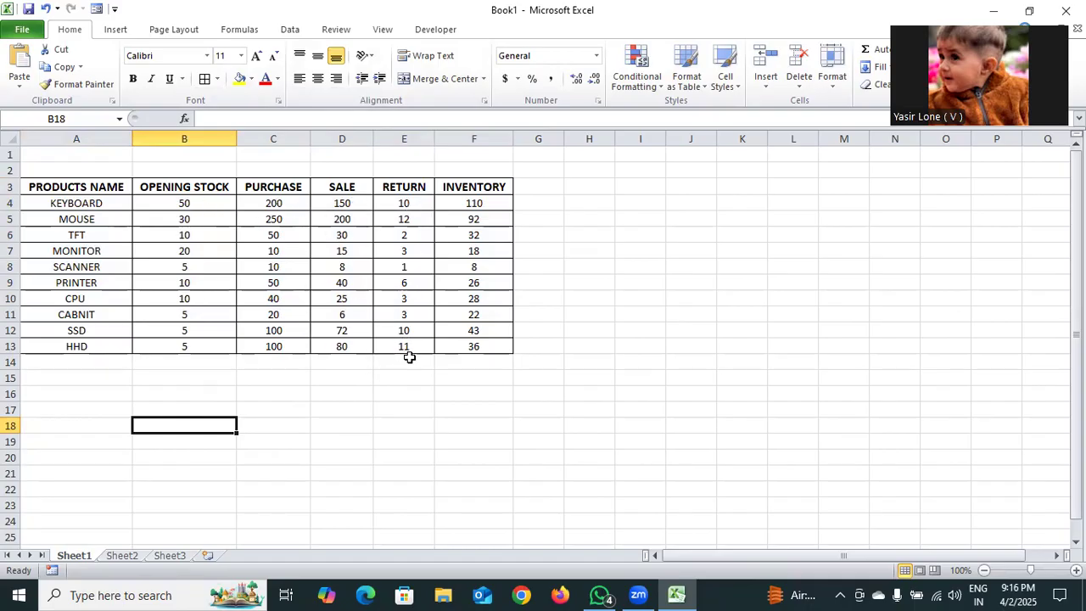
Step: Apply All Borders to row 14, cells A14 to F14
left_click_drag(30, 363, 475, 357)
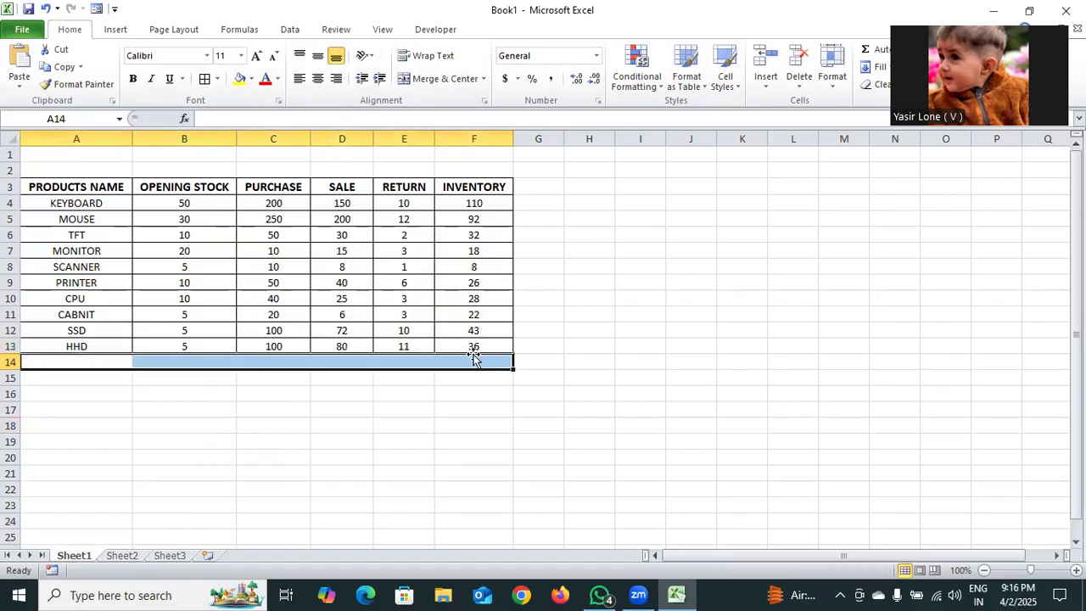
left_click(219, 79)
left_click(242, 204)
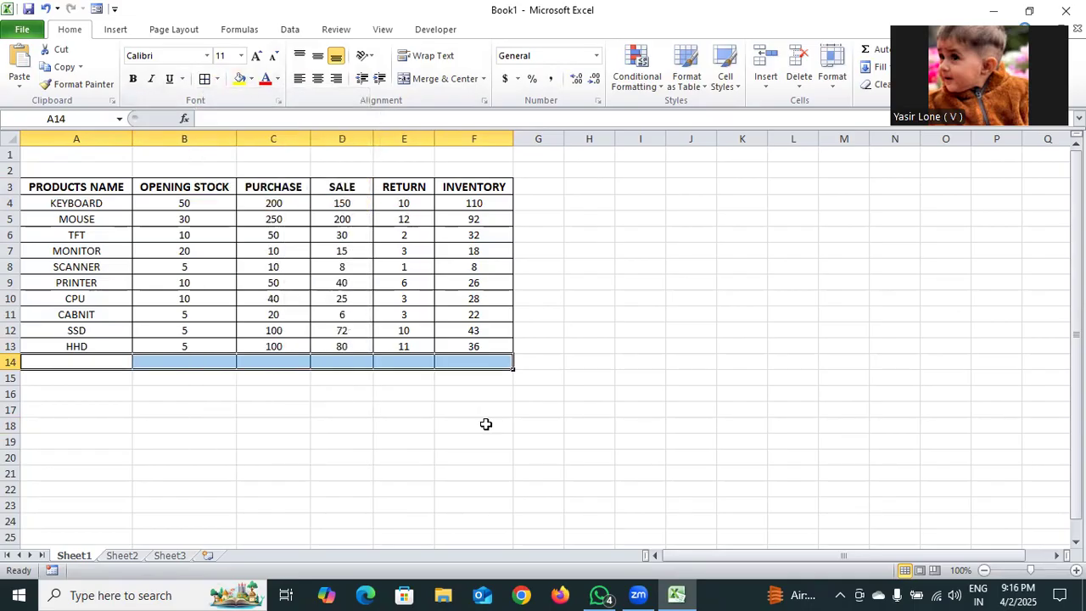
left_click(486, 423)
Step: Label cell A14 as TOTAL
left_click(77, 361)
type("TT")
key("BackSpace")
type("OTAL")
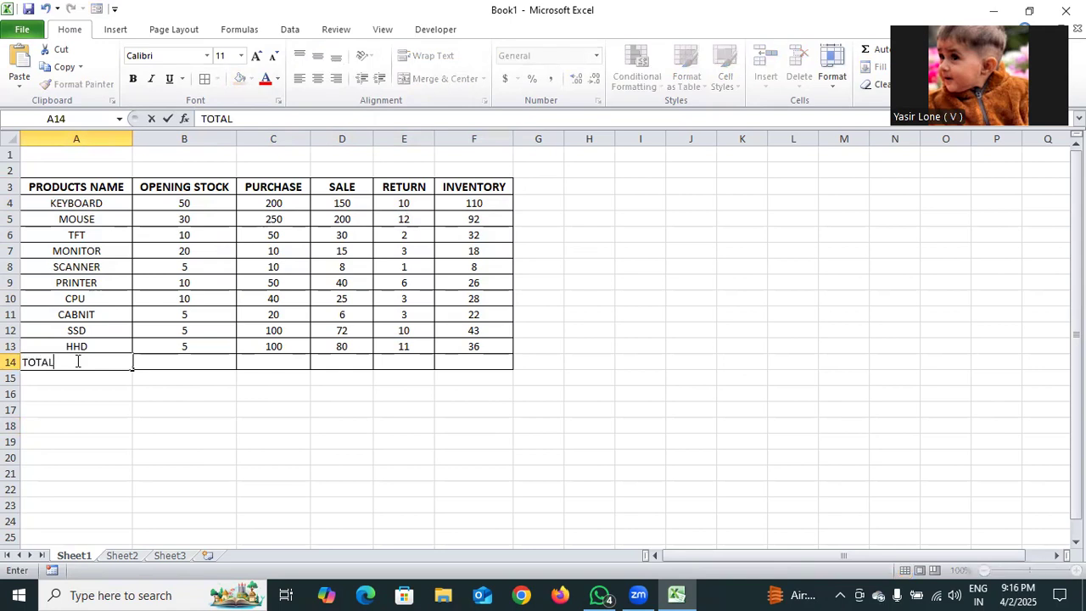
left_click(168, 362)
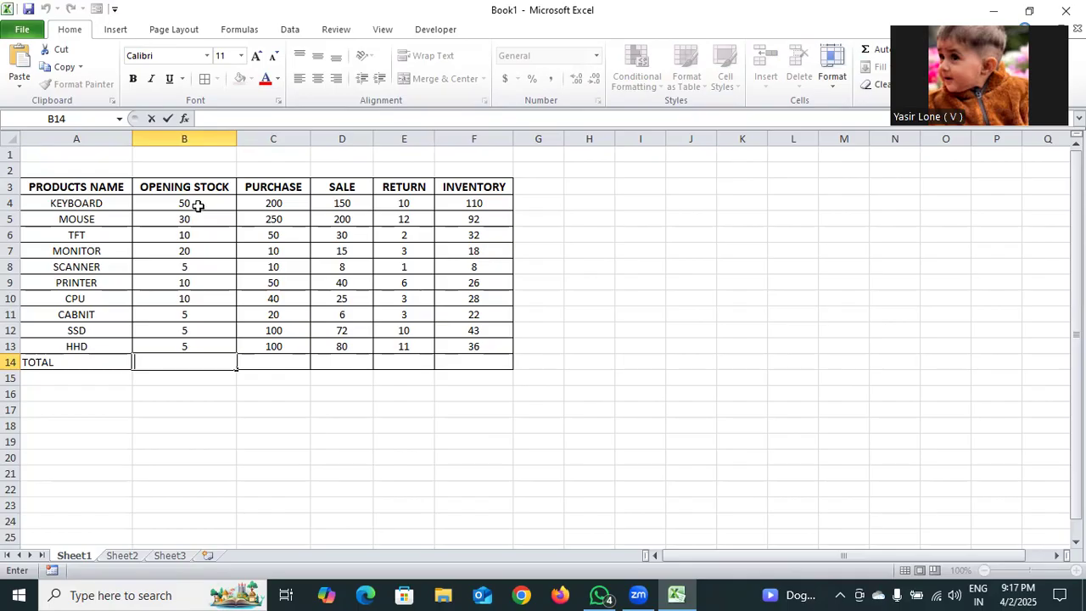
Step: Select the opening stock values B4:B13 in preparation for their total in B14
left_click_drag(197, 205, 194, 347)
left_click(192, 358)
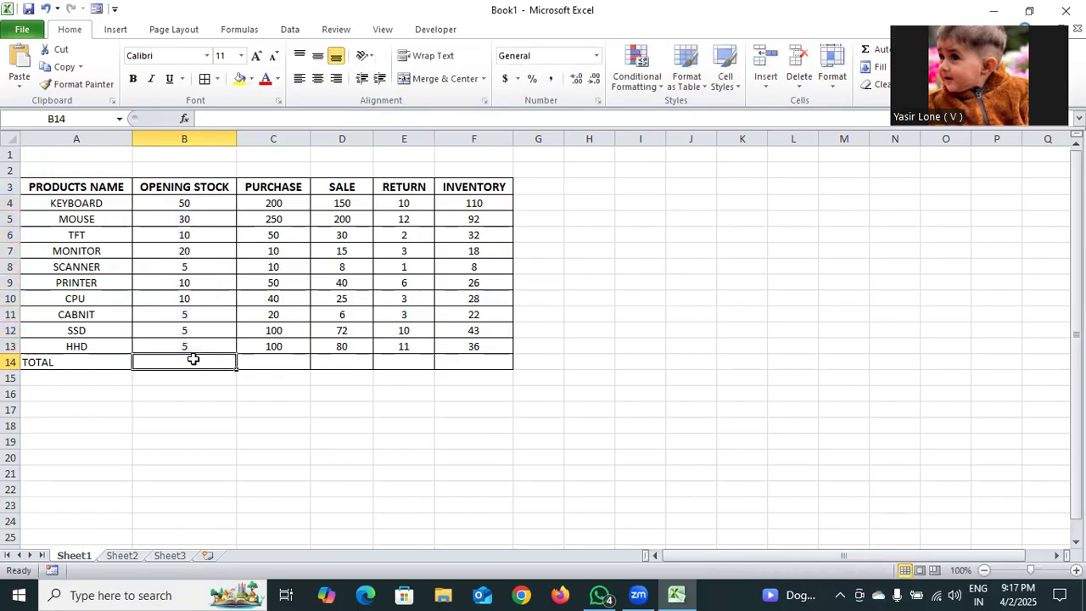
left_click(198, 204, "alt")
Step: Put =SUM(B4:B13) in B14 with AutoSum (Alt+=), giving an opening stock total of 150
left_click_drag(198, 204, 188, 339)
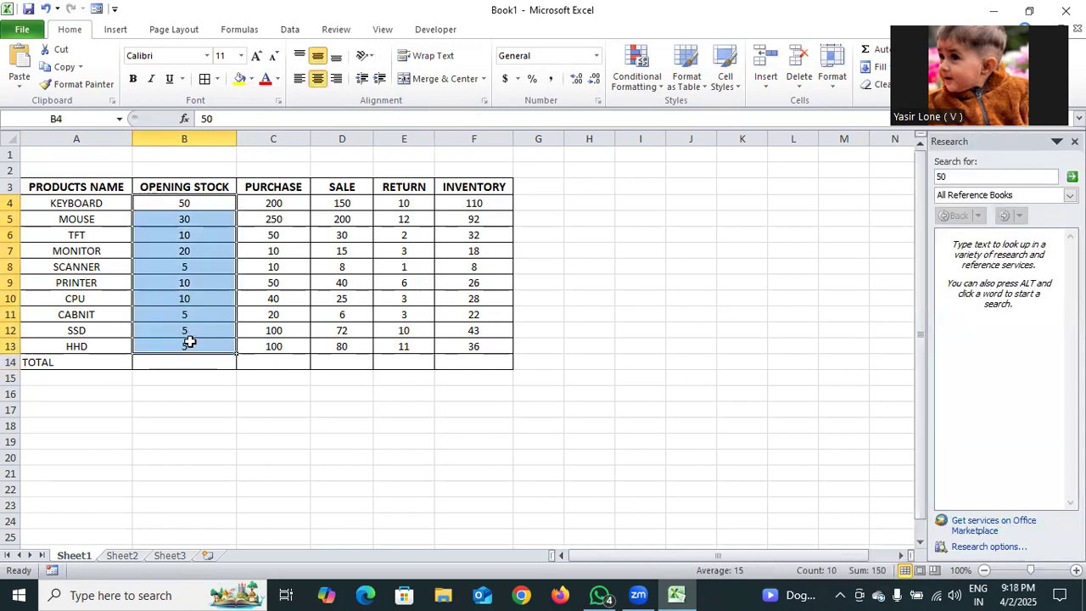
left_click(193, 363)
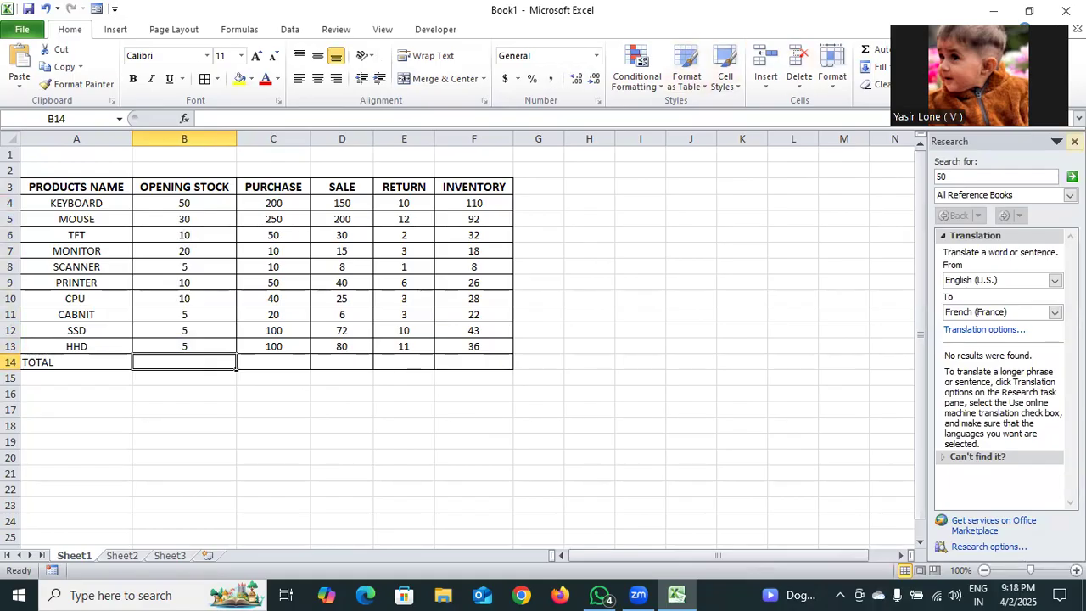
left_click(1074, 141)
double_click(219, 363)
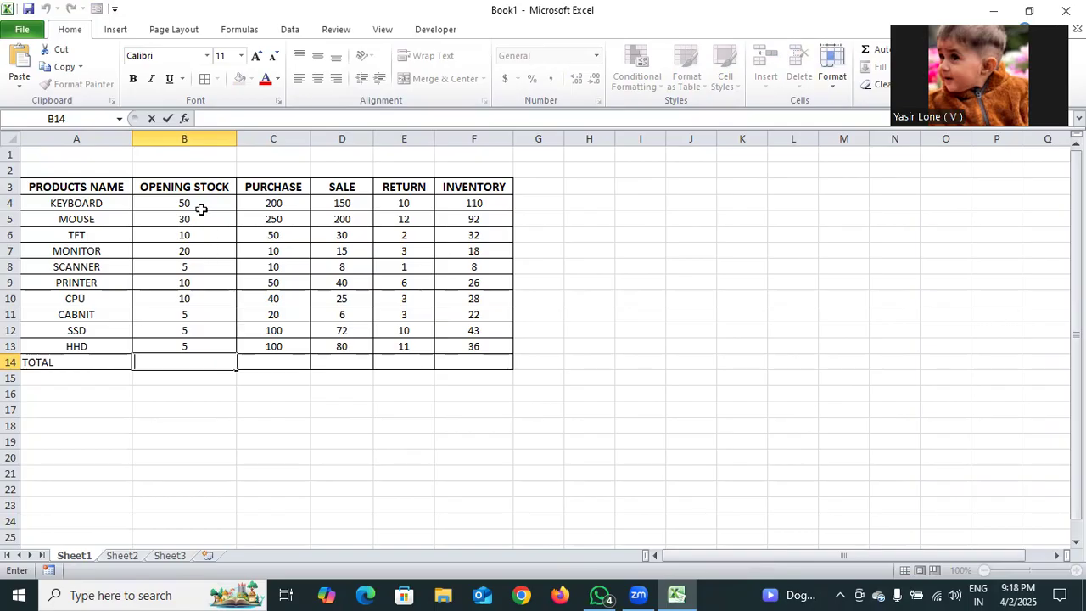
left_click(183, 381)
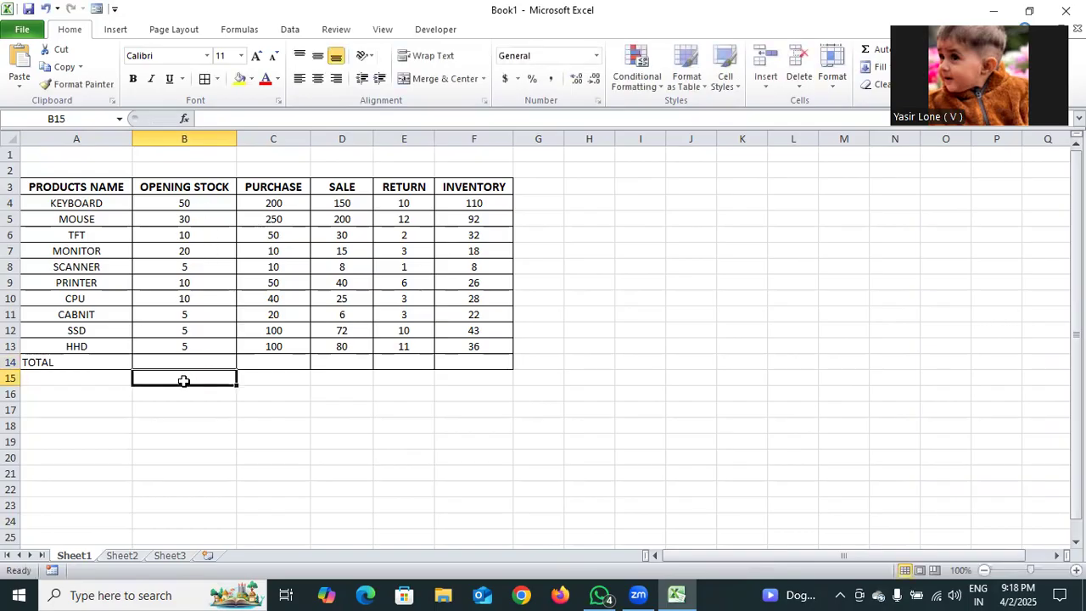
left_click(193, 363)
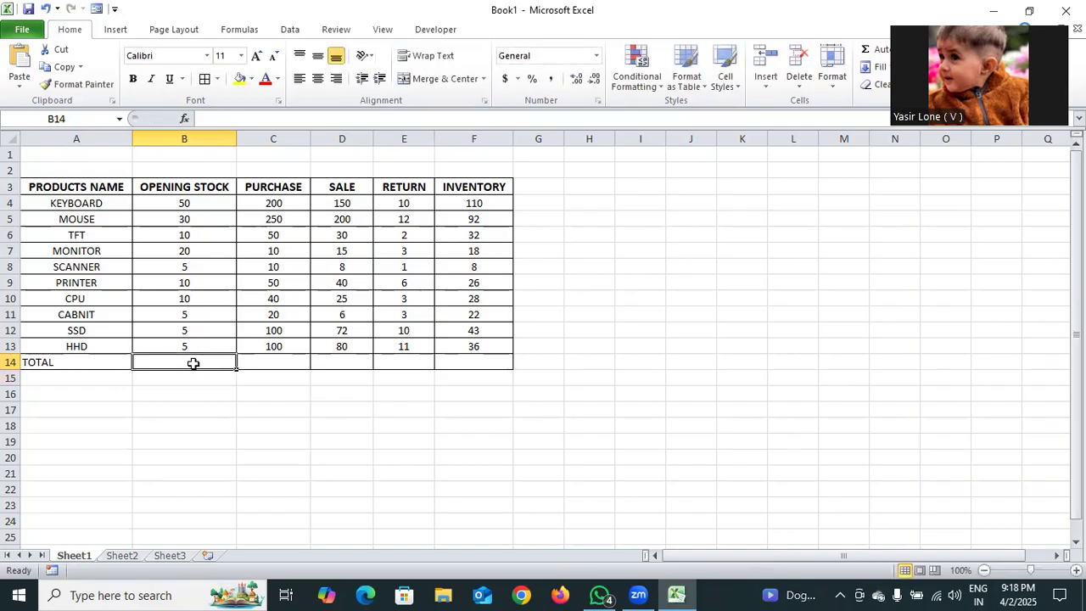
key("alt+equal")
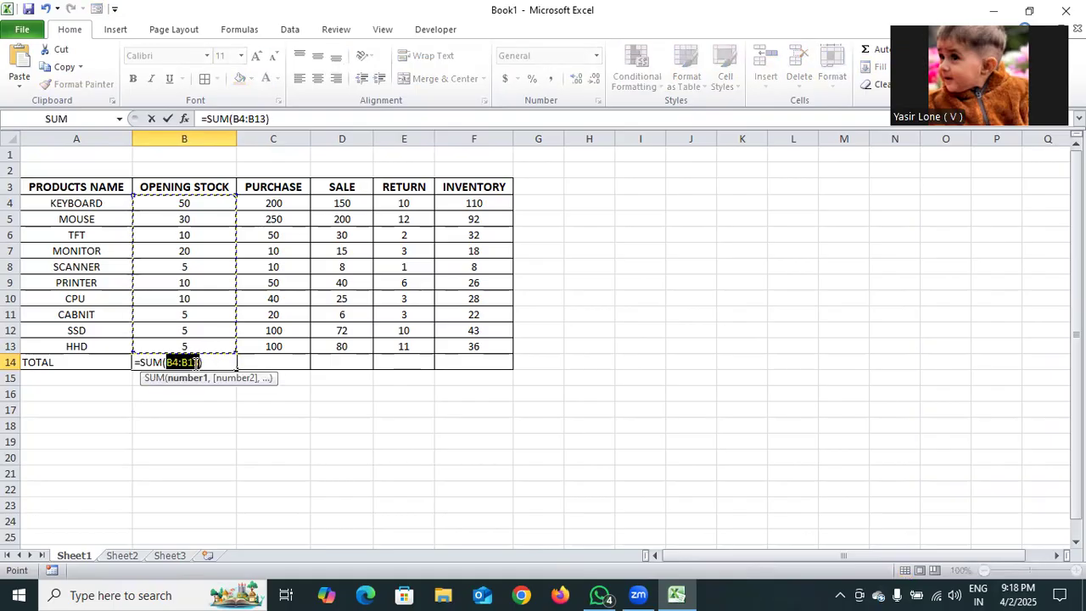
key("Return")
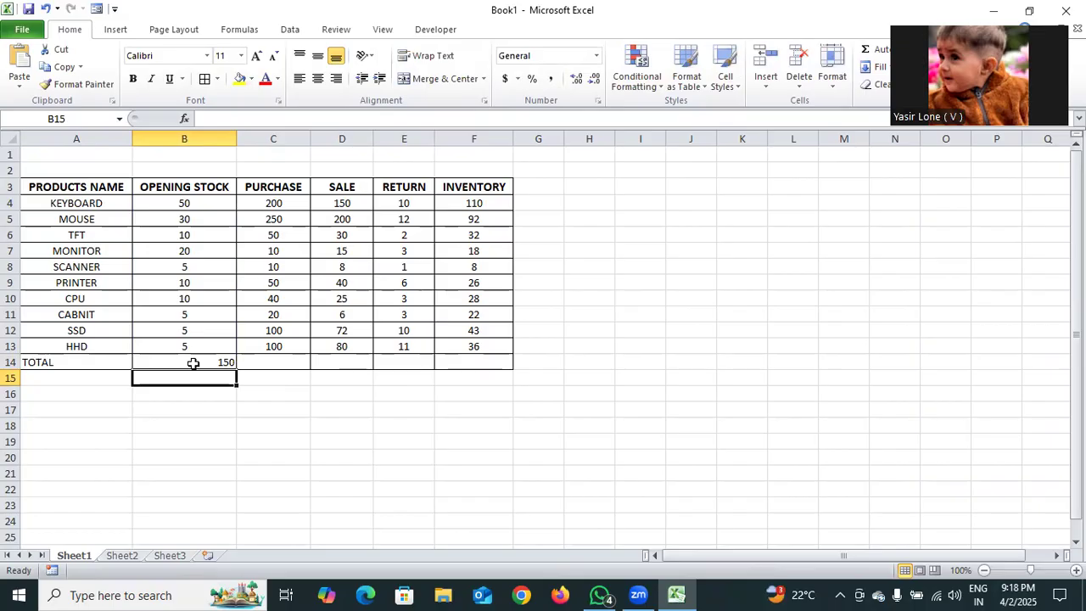
Step: Copy the B14 sum across to E14 and fill the INVENTORY formula into F14, giving 415
left_click(229, 365)
left_click_drag(235, 370, 416, 362)
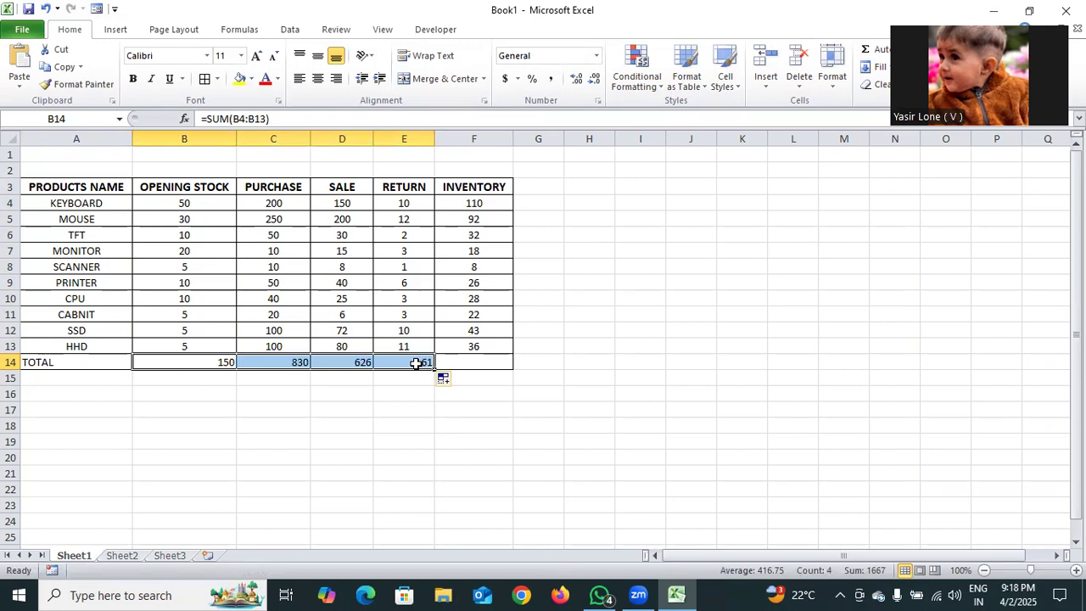
left_click(499, 350)
left_click_drag(513, 353, 514, 370)
left_click(570, 368)
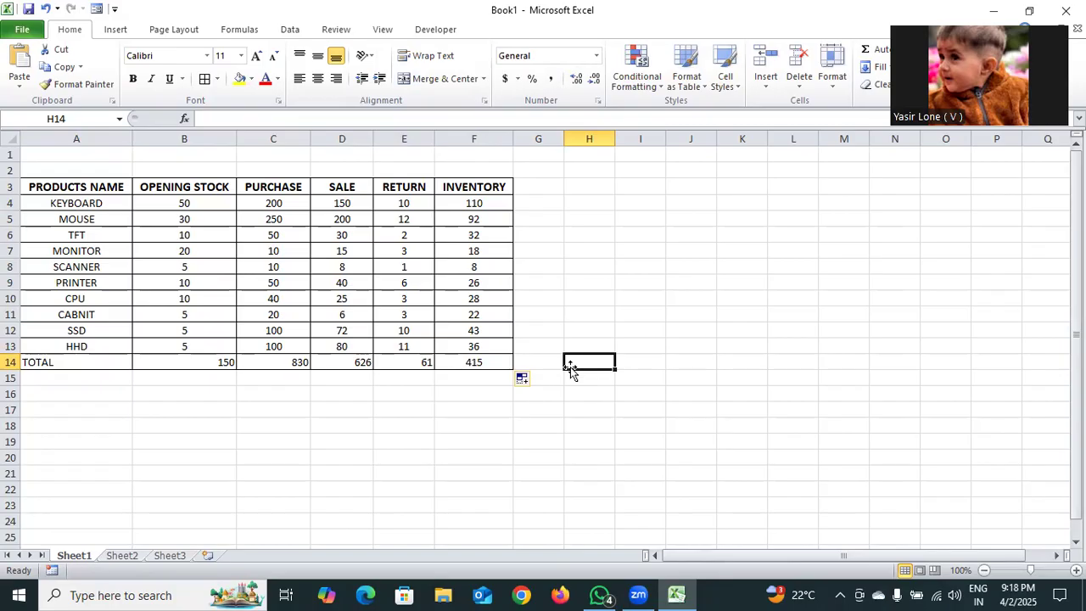
Step: Centre the values of the TOTAL row A14:F14
left_click_drag(29, 363, 454, 363)
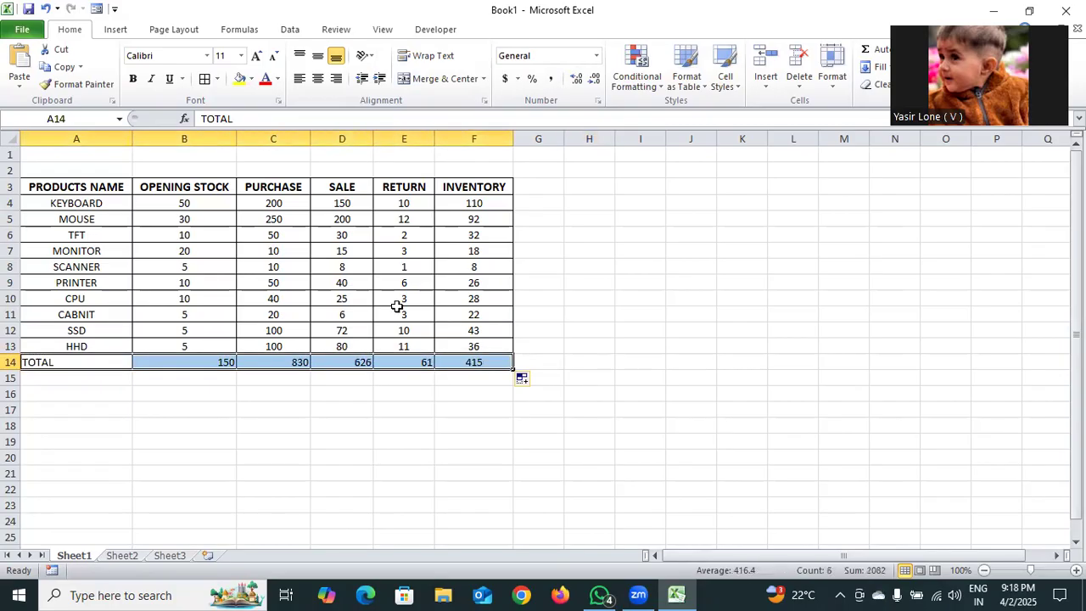
left_click(317, 79)
left_click(552, 265)
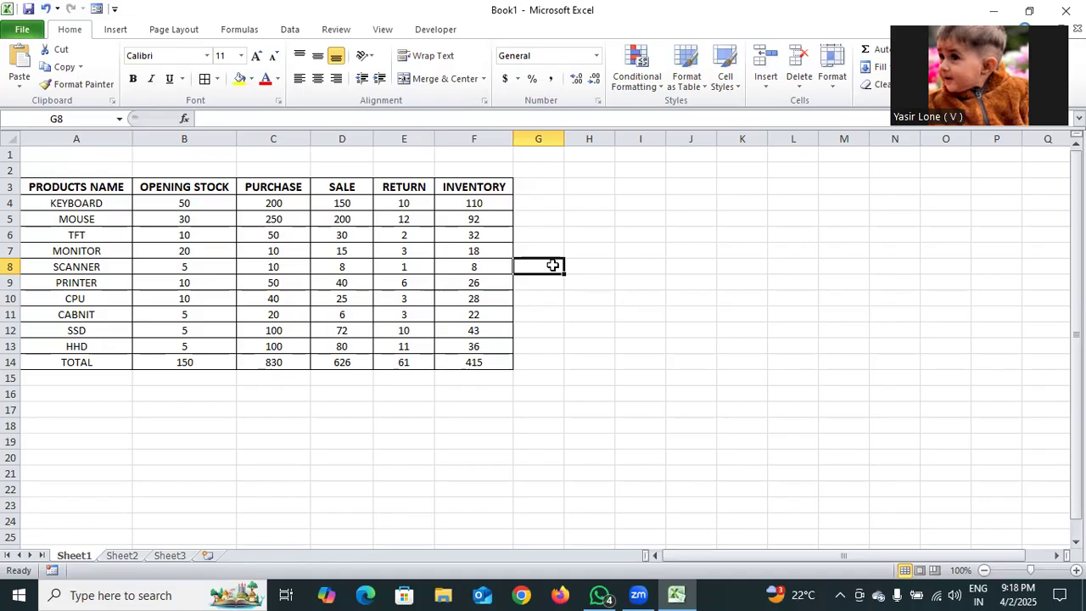
Step: Make the TOTAL row A14:F14 bold, then select A1:F1 across the table top
left_click_drag(85, 363, 483, 362)
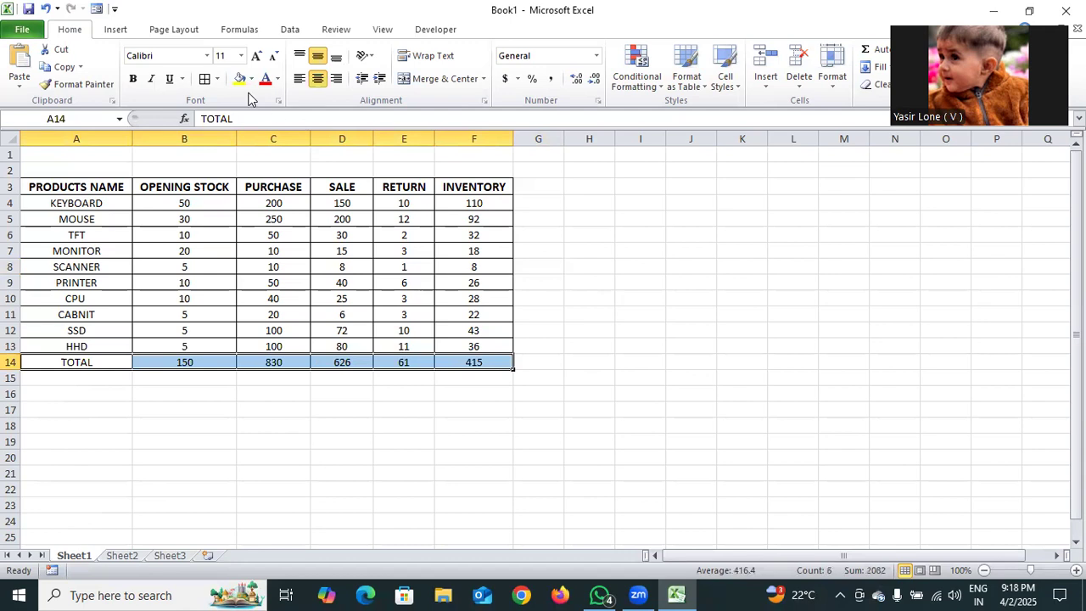
left_click(134, 79)
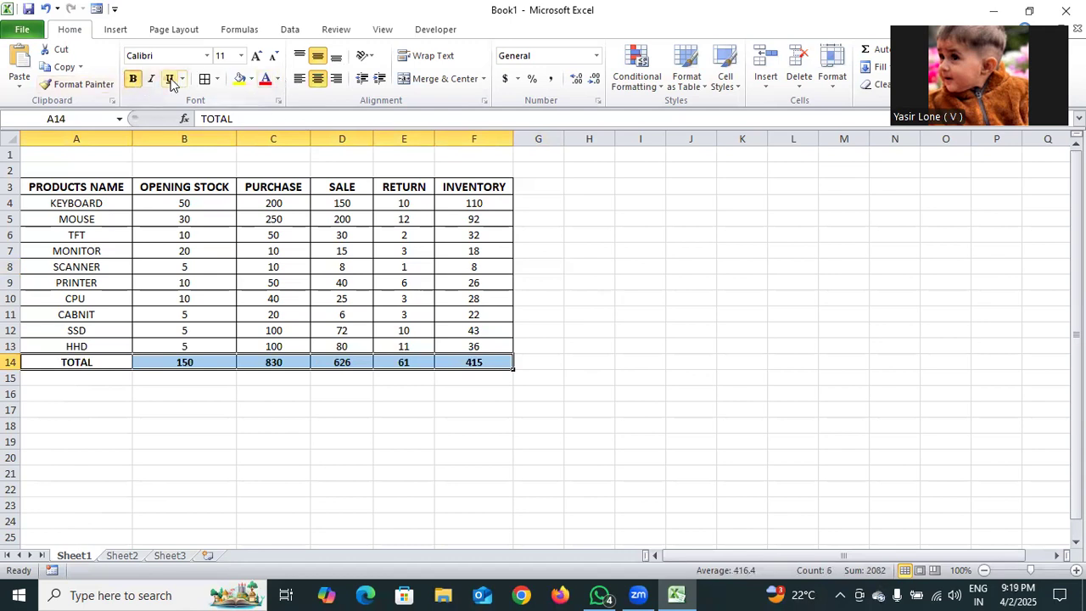
left_click(683, 330)
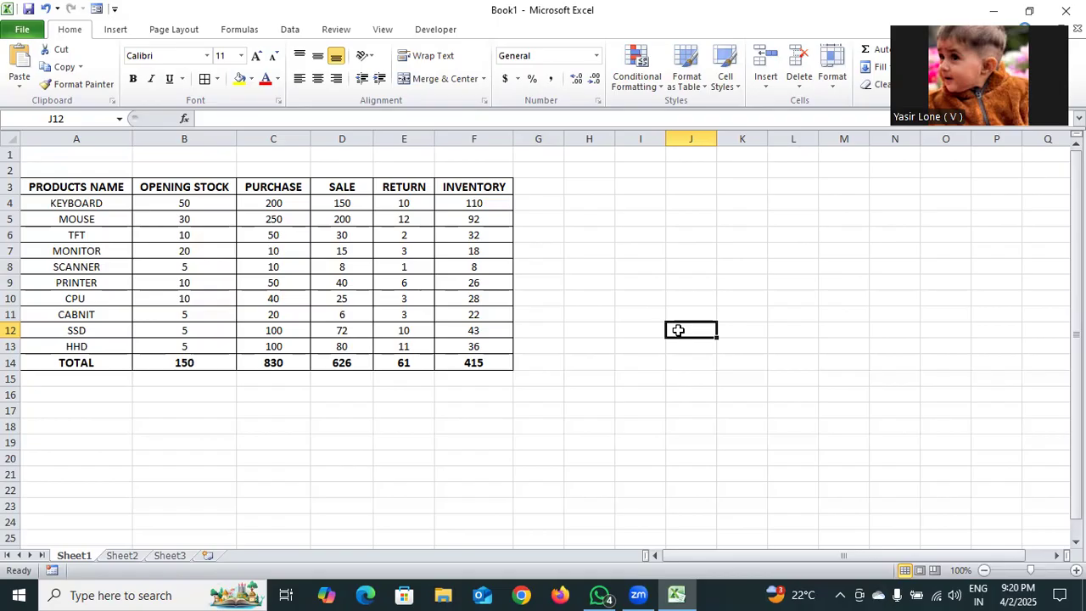
left_click(59, 155)
left_click_drag(78, 157, 477, 151)
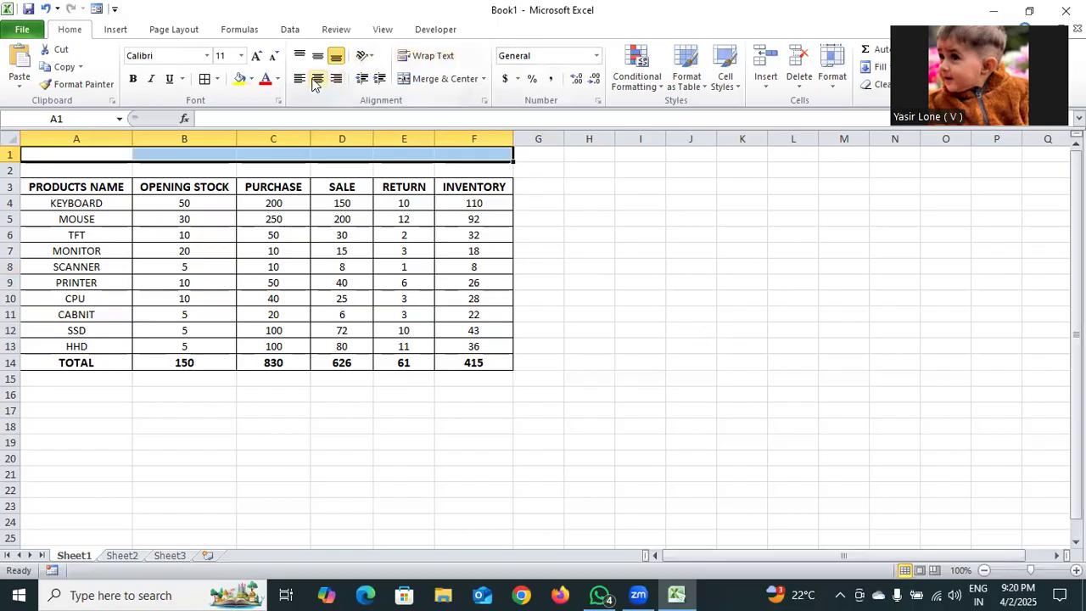
Step: Merge and centre A1:F1 and enter 'MS LONE COMPUTER WORKS' as the heading
left_click(446, 81)
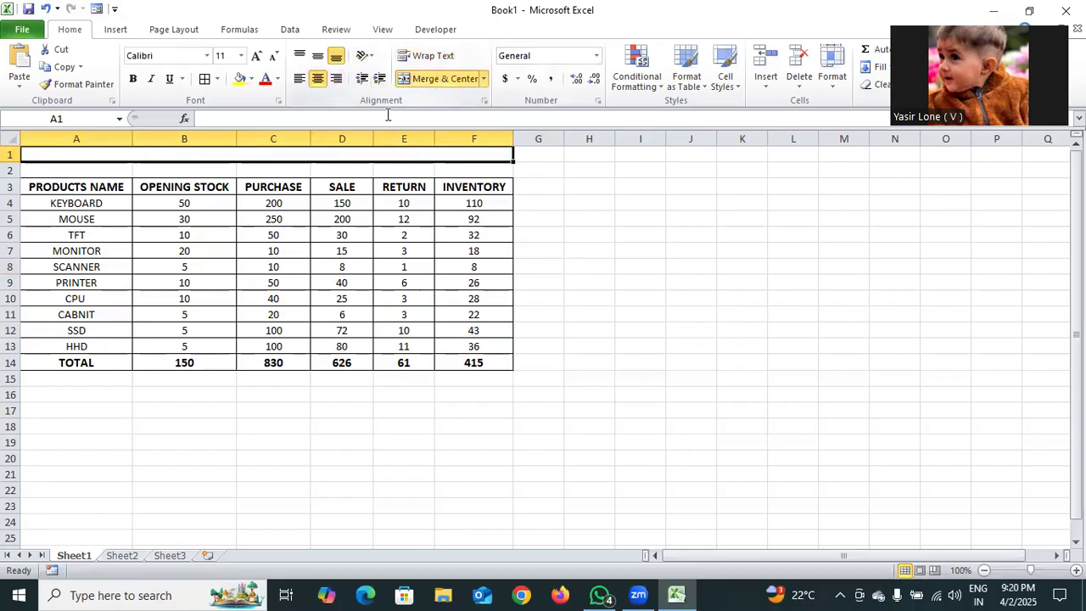
double_click(348, 153)
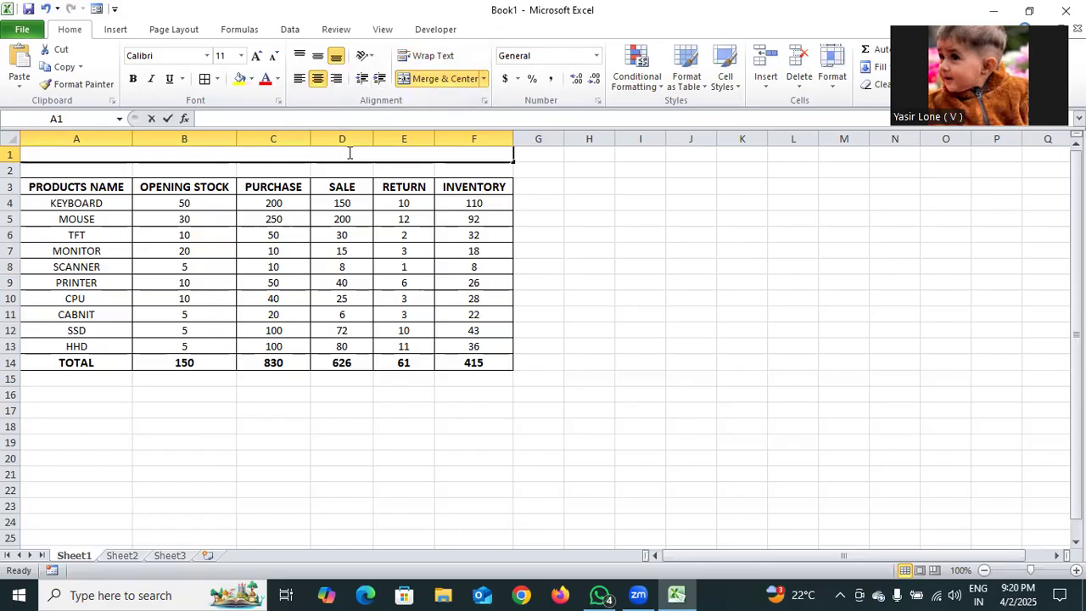
type("MS")
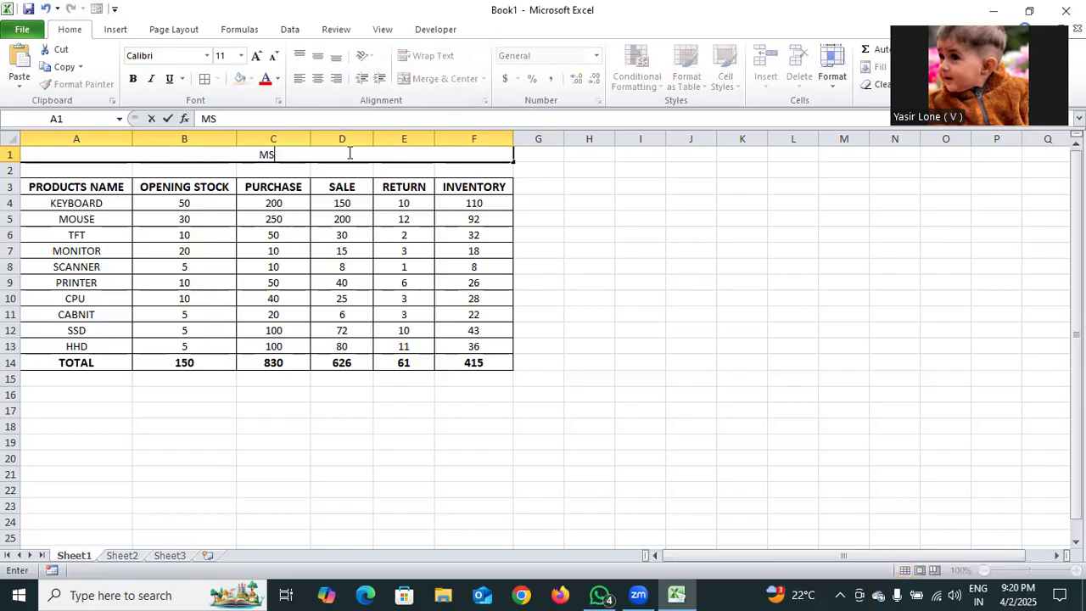
type(" LONE CO")
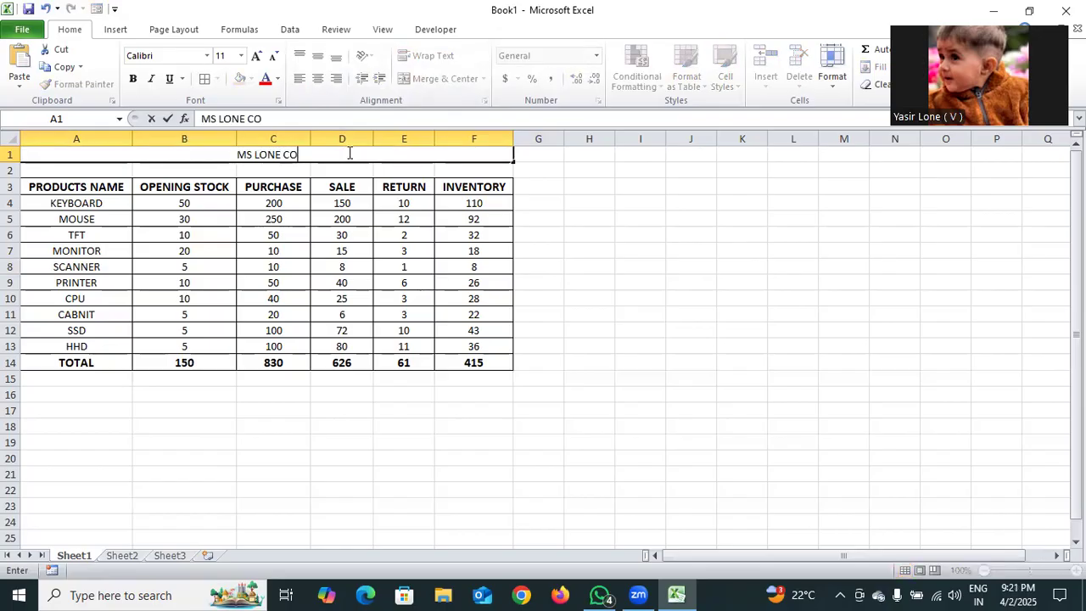
type("MPUTER ")
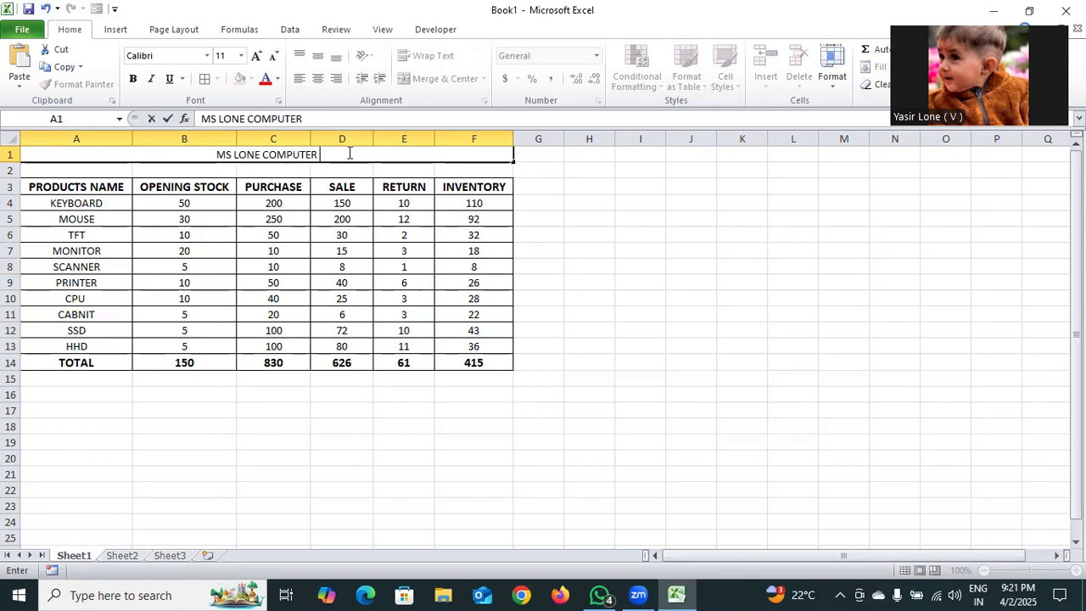
type("WORKS")
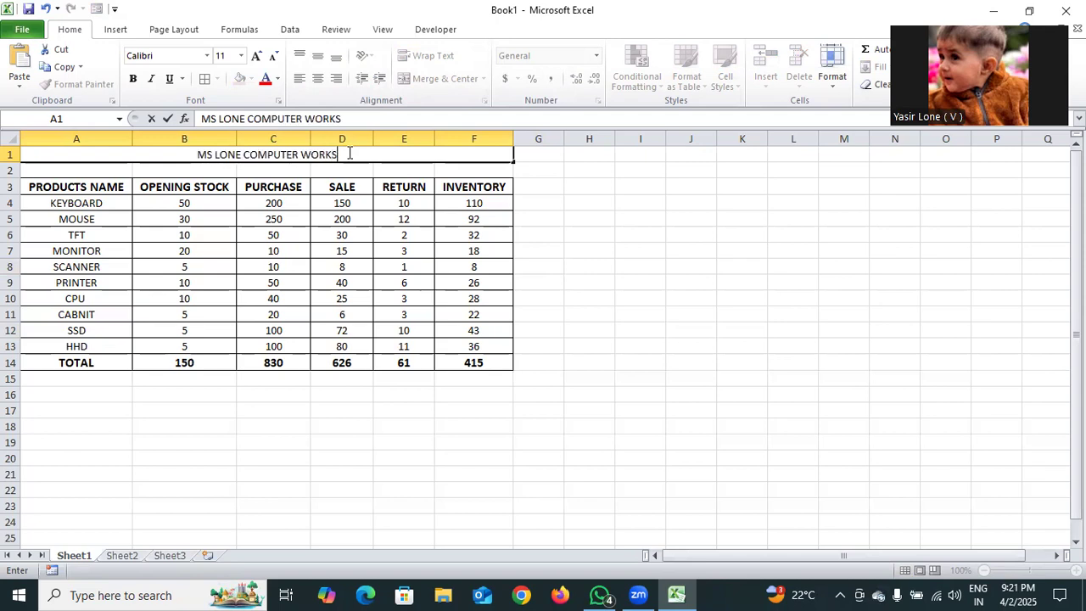
left_click(335, 168)
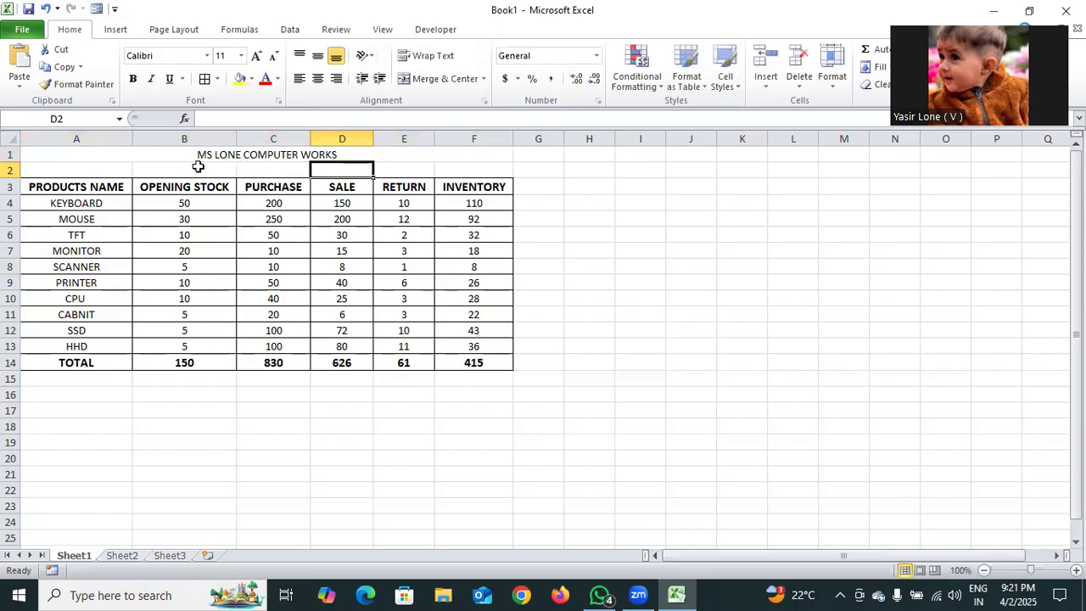
Step: Add the shop's street address and PIN code as a second line in the A1 heading
left_click_drag(113, 172, 483, 170)
double_click(354, 154)
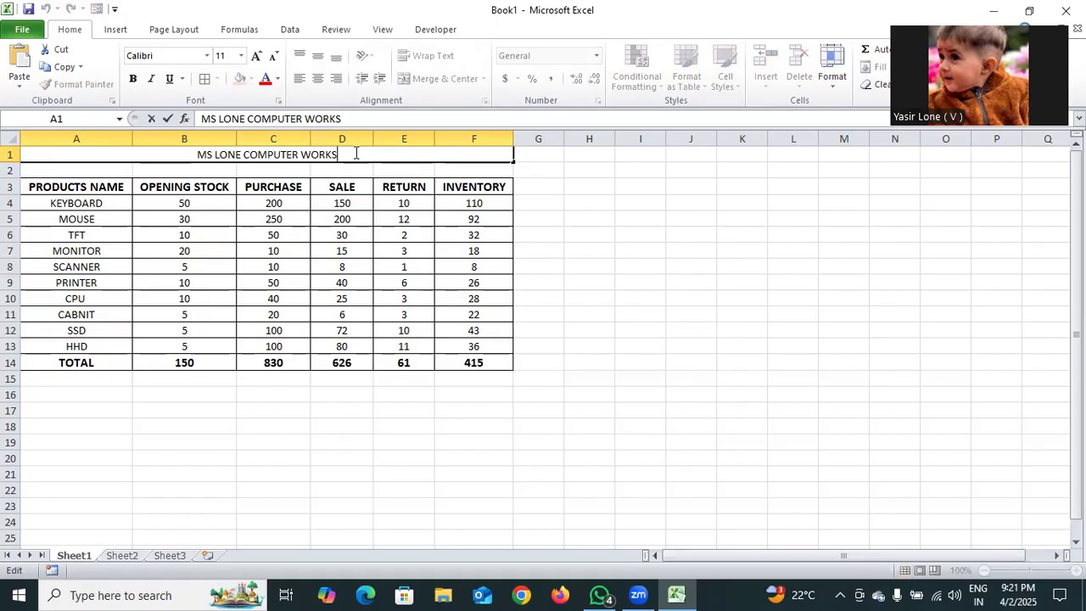
key("alt+Return")
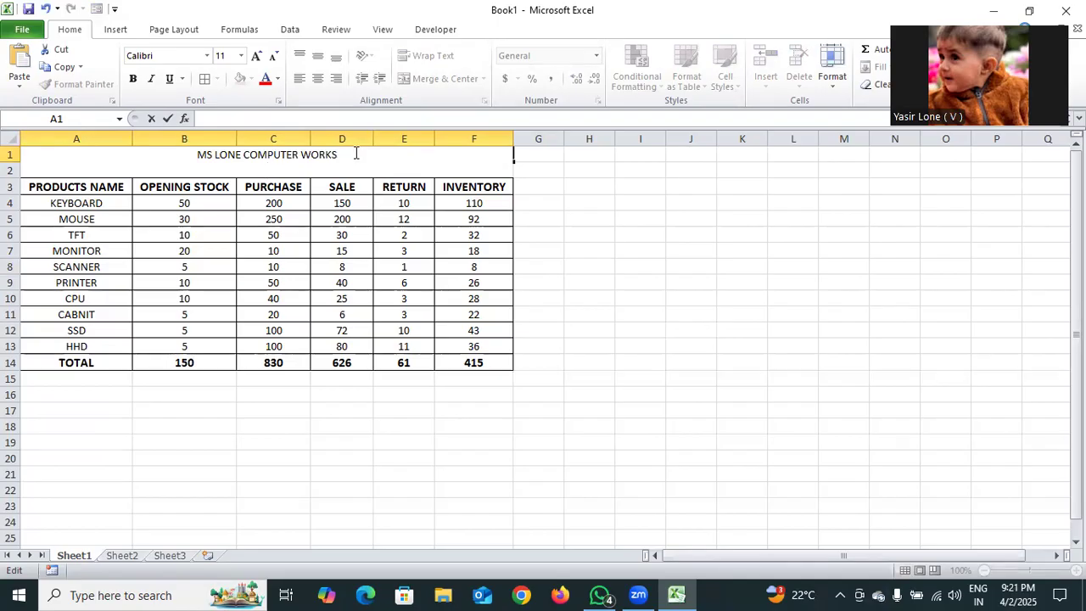
type("NRA")
scroll(354, 153, "down", 1)
key("BackSpace")
key("BackSpace")
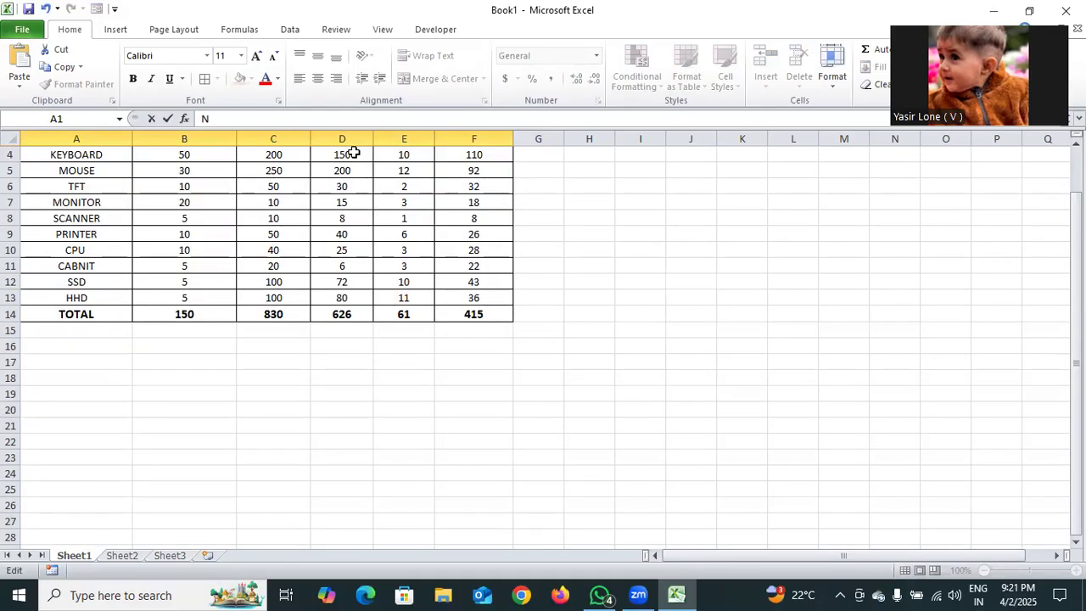
scroll(270, 319, "up", 1)
type("E")
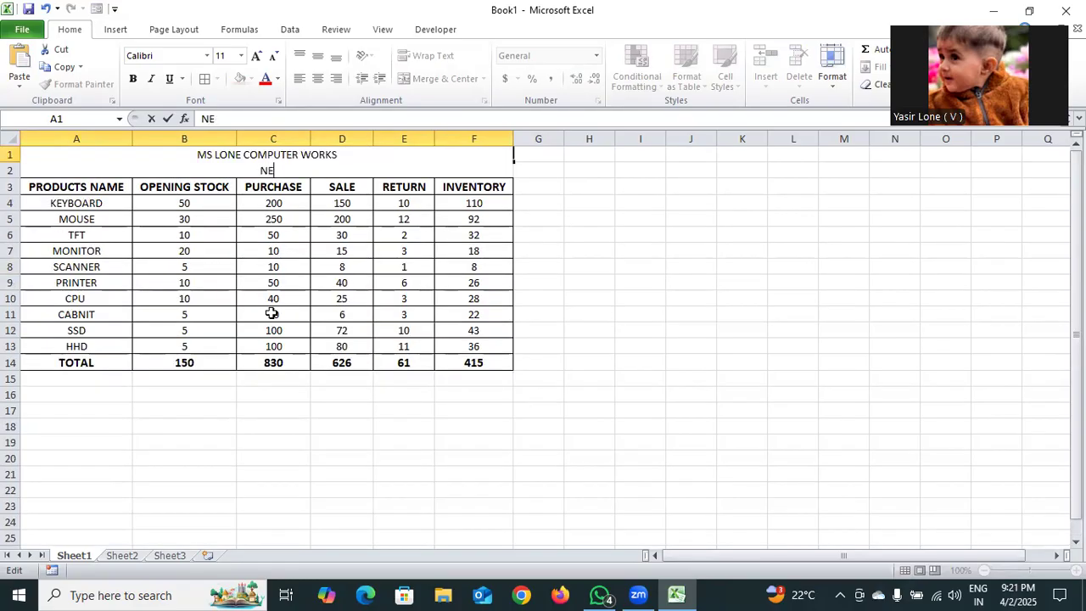
type("AR JK BANK HOD")
key("BackSpace")
type("SPITAL ")
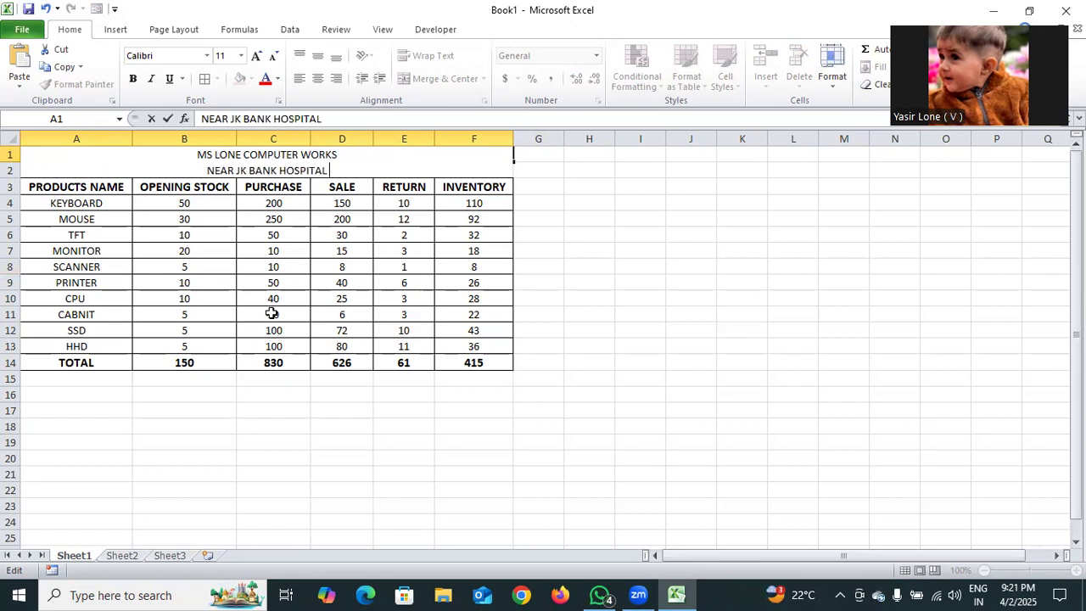
type("ROAD ASSAR")
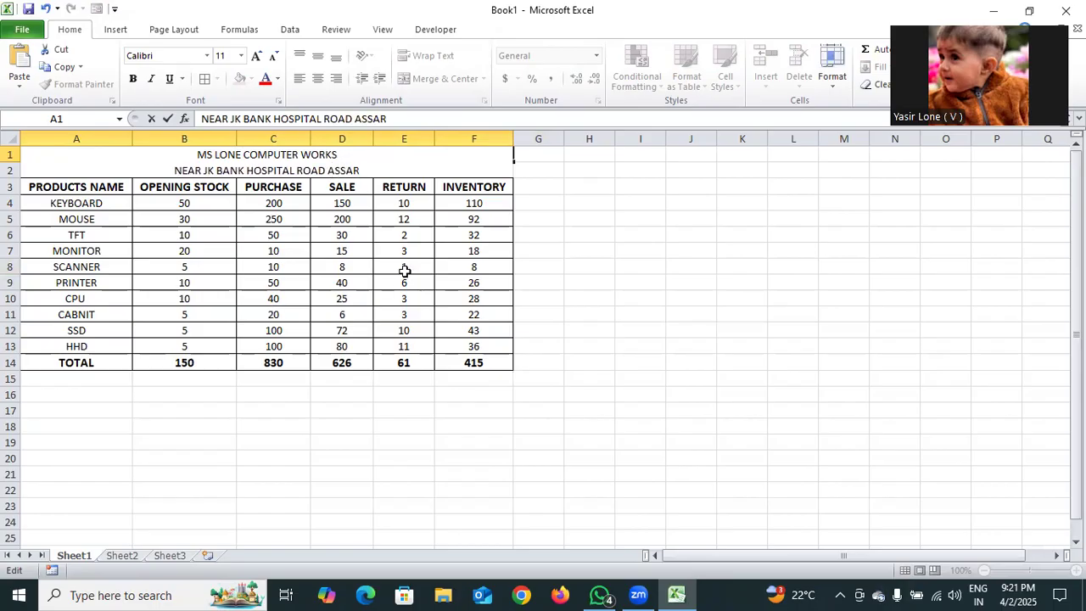
type(" DODA J")
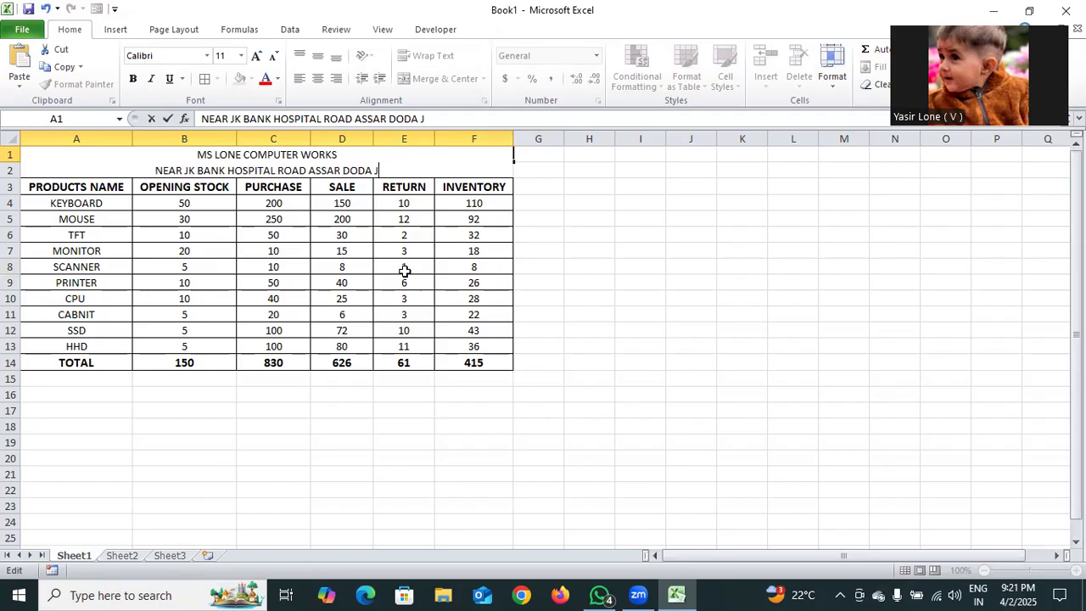
type("&K 182143")
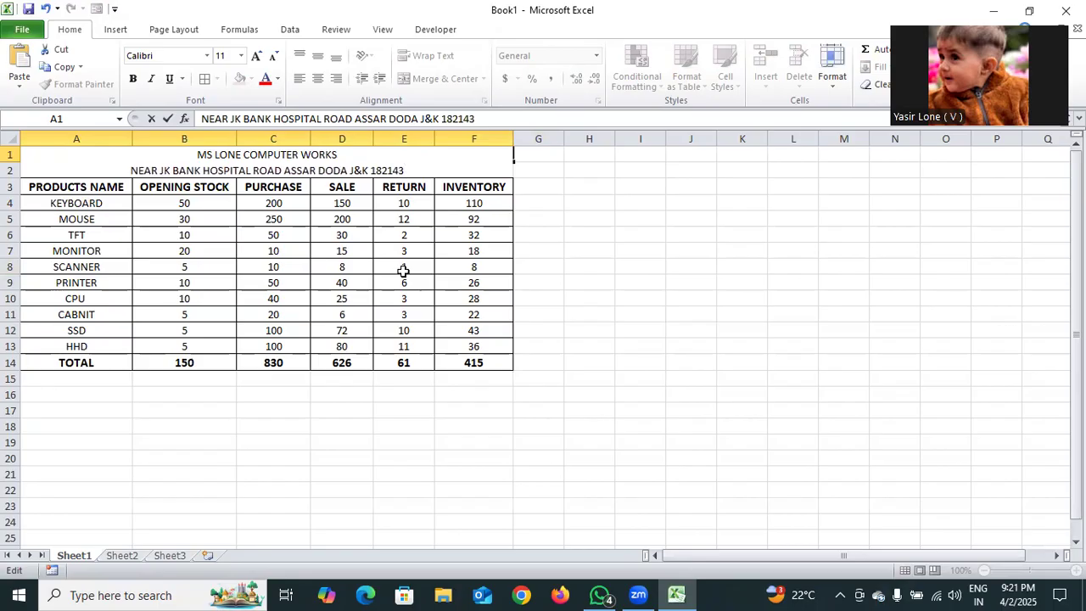
left_click(523, 266)
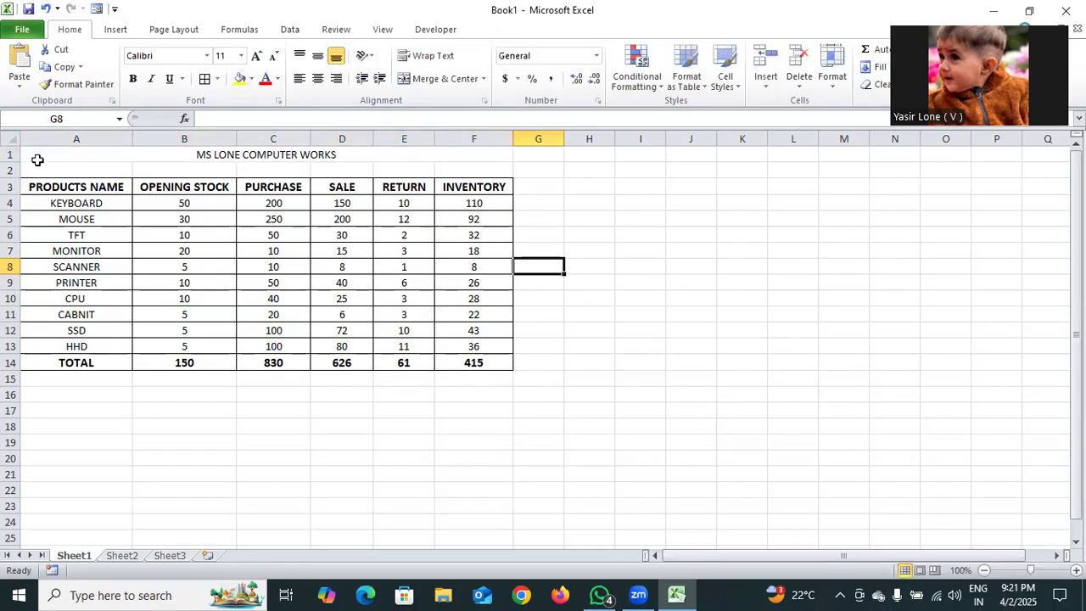
Step: Heighten row 1, merge and centre A2:F2, and type 'INVENTORY MANAGEMENT SYSTEM' there
left_click_drag(17, 162, 23, 176)
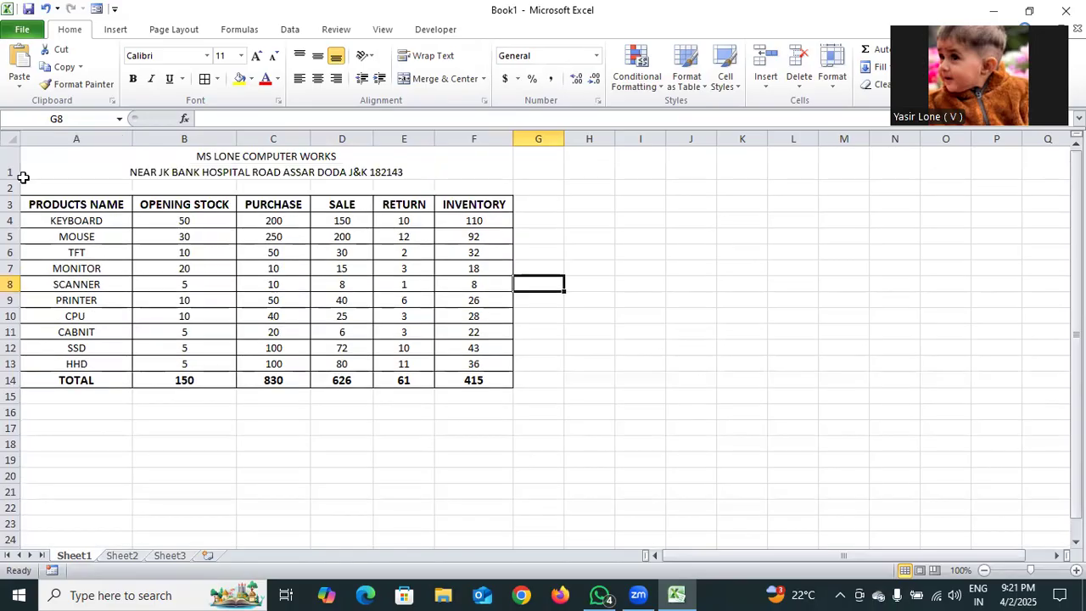
left_click_drag(108, 189, 463, 181)
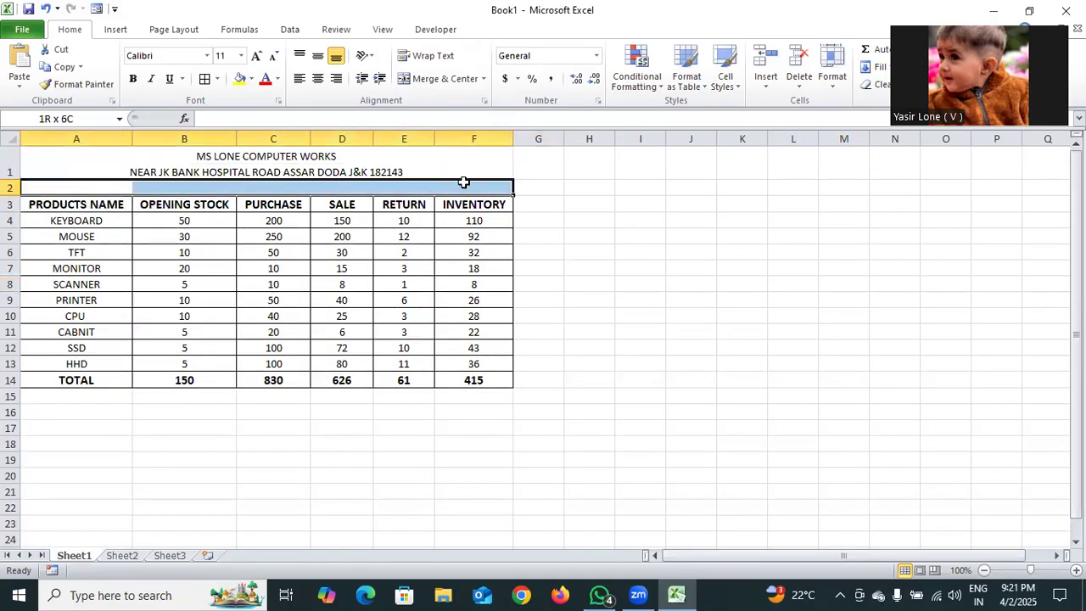
left_click(428, 76)
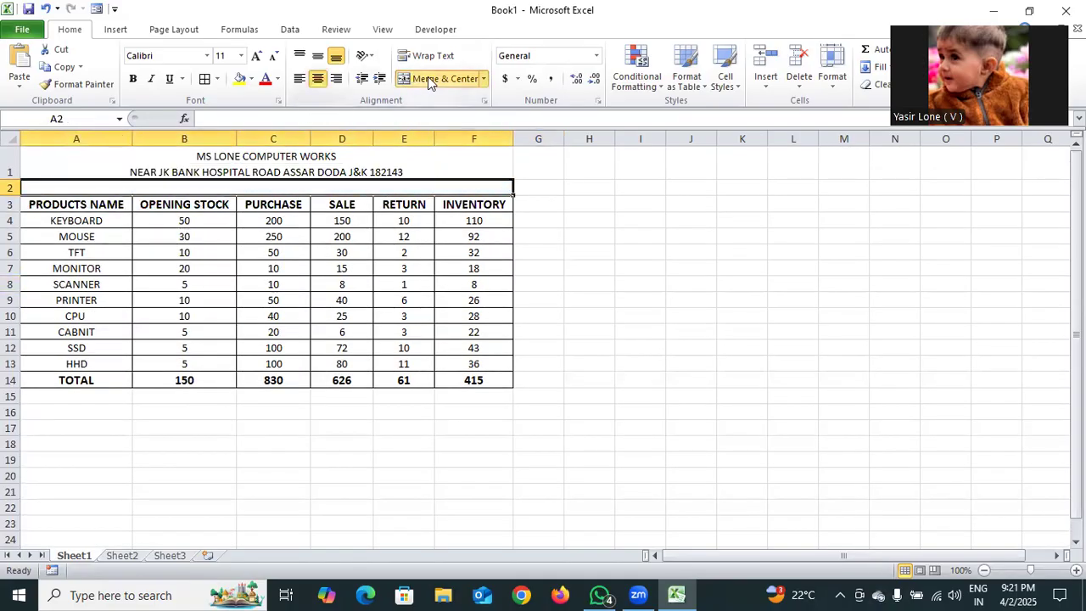
double_click(291, 186)
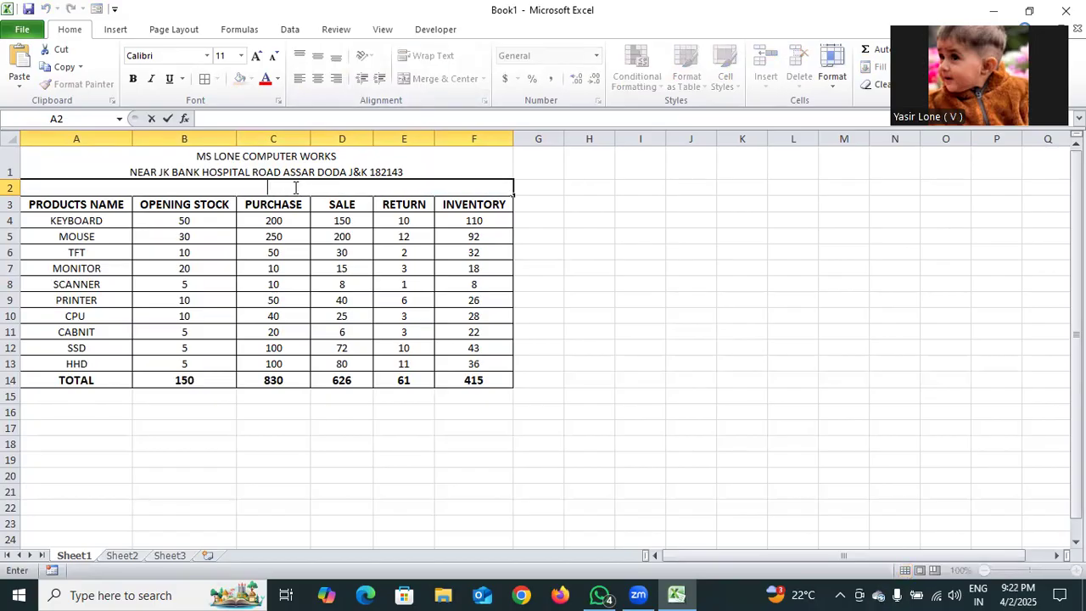
type("INVENTORY M")
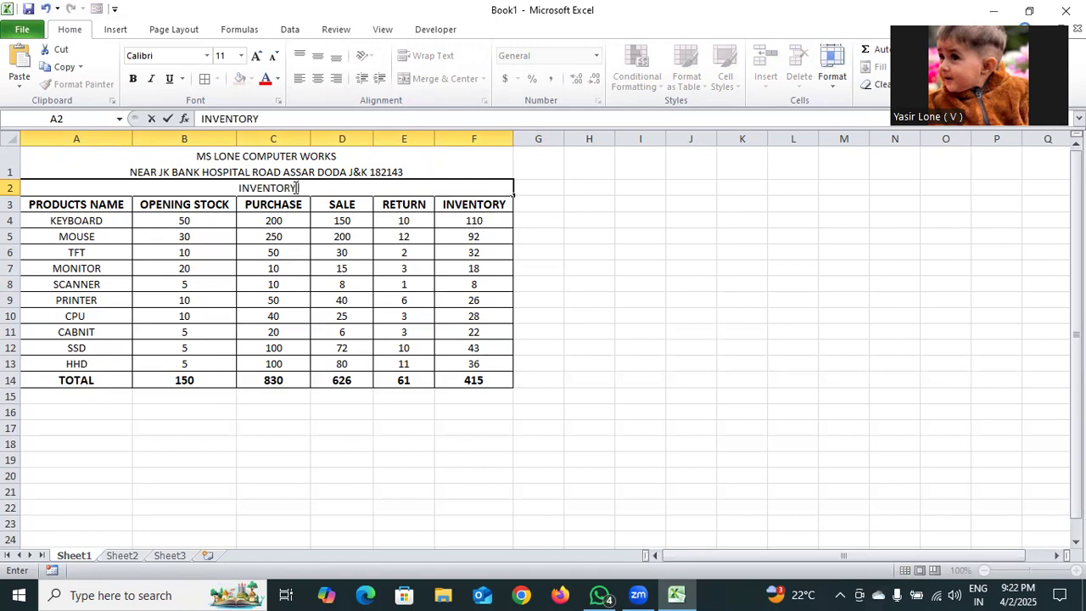
key("BackSpace")
type("MANA")
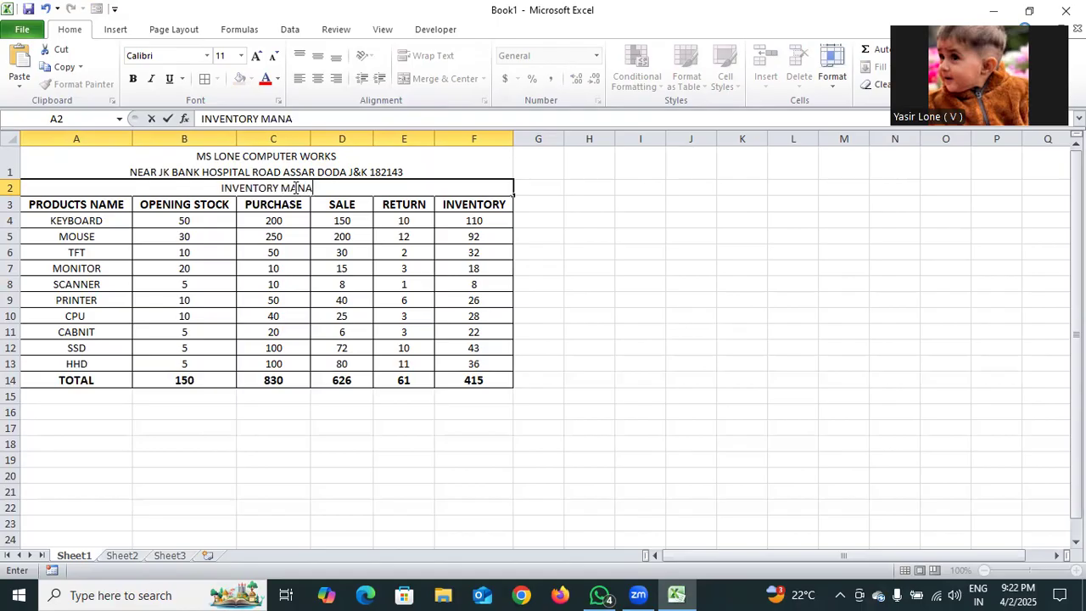
type("GEMENT SYSTEM")
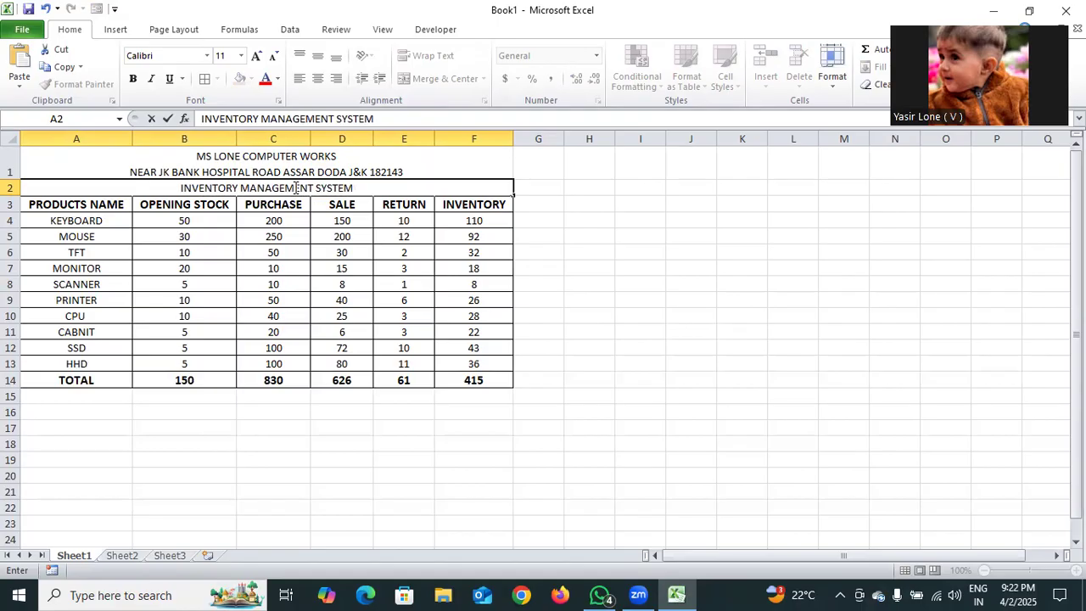
Step: Top-align the merged shop name and address cell and enlarge it to 14 point
left_click(296, 165)
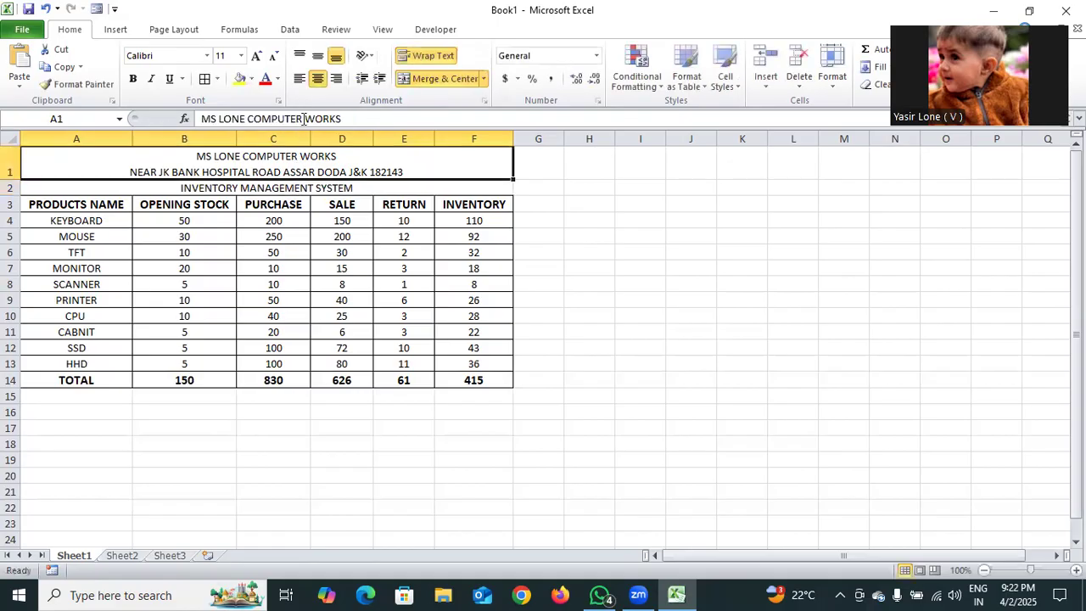
left_click(299, 56)
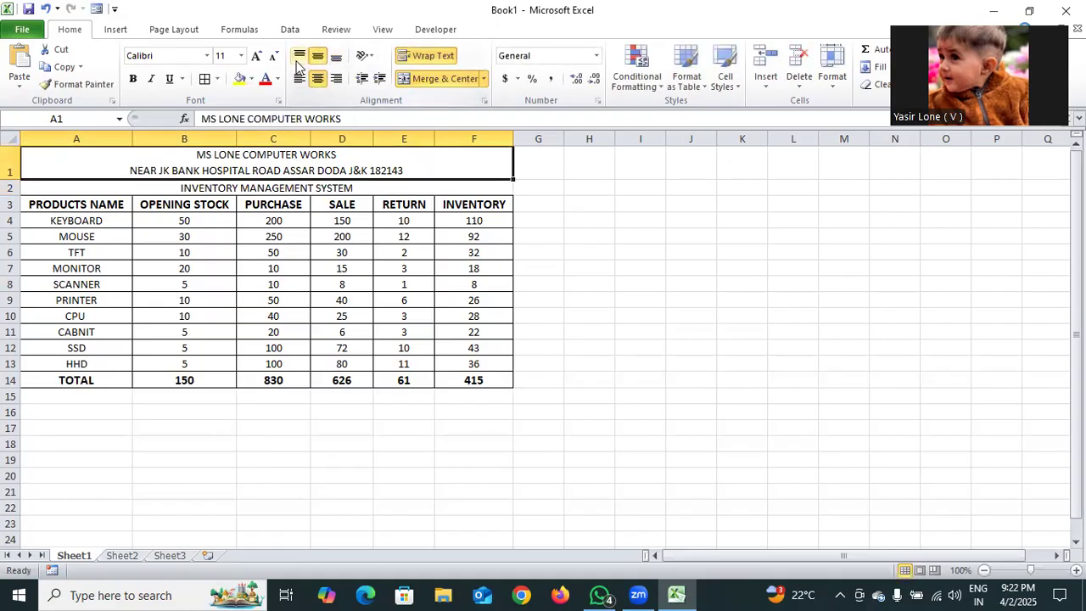
left_click(256, 56)
left_click(256, 56)
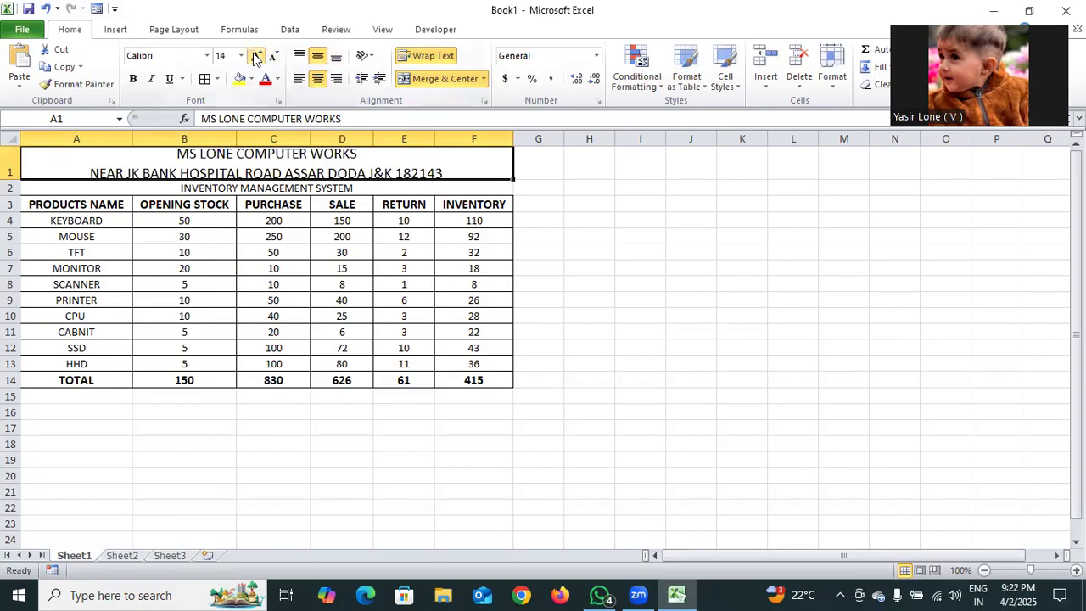
Step: Middle-align the INVENTORY MANAGEMENT SYSTEM title, enlarge it to 14 point, and make it bold
left_click(211, 185)
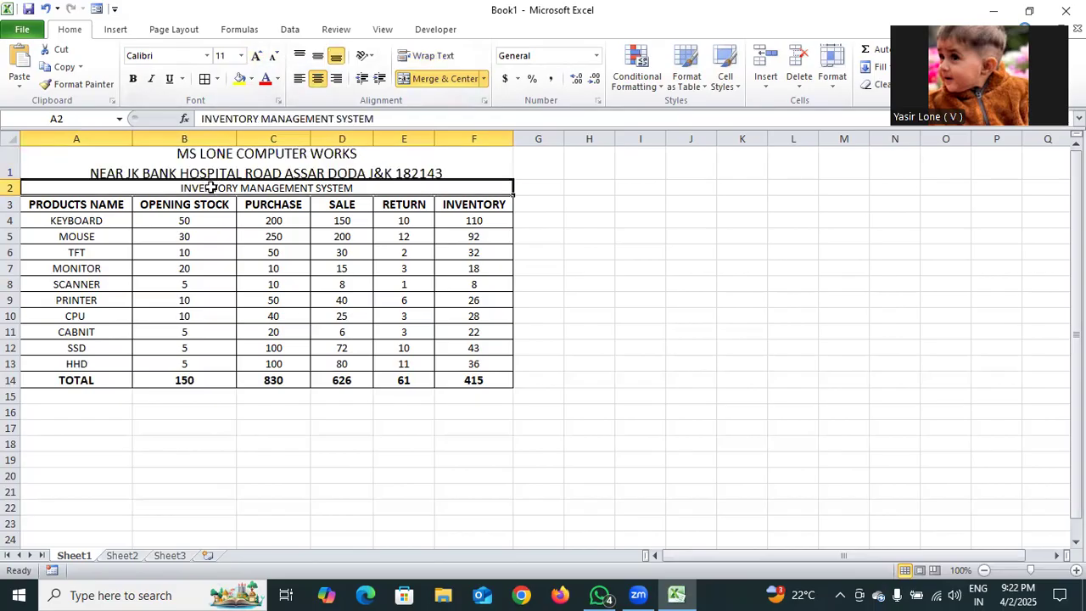
left_click(318, 56)
left_click(256, 56)
left_click(256, 56)
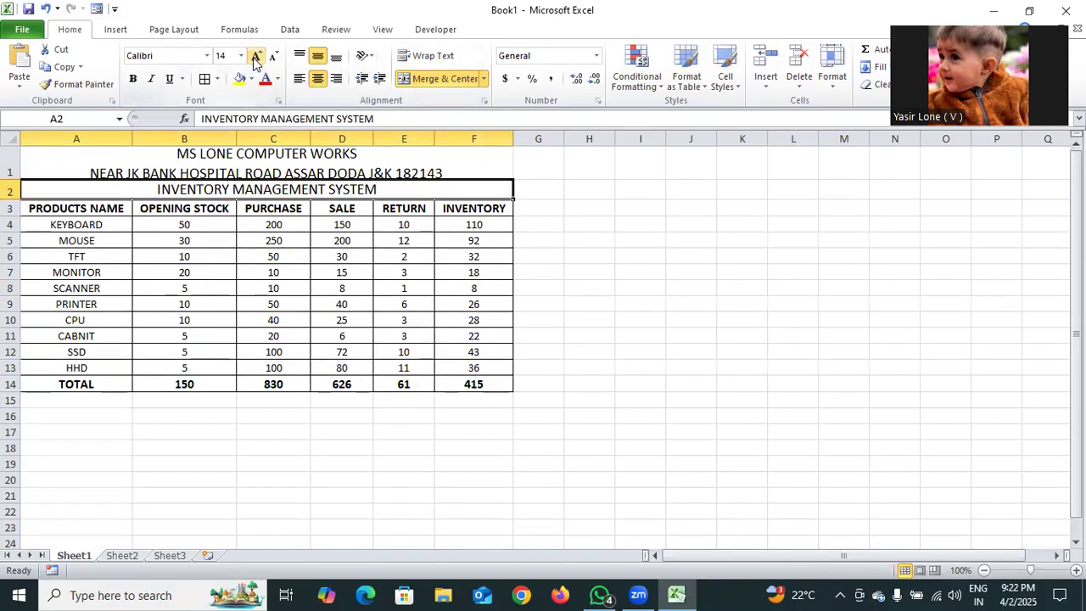
left_click(132, 78)
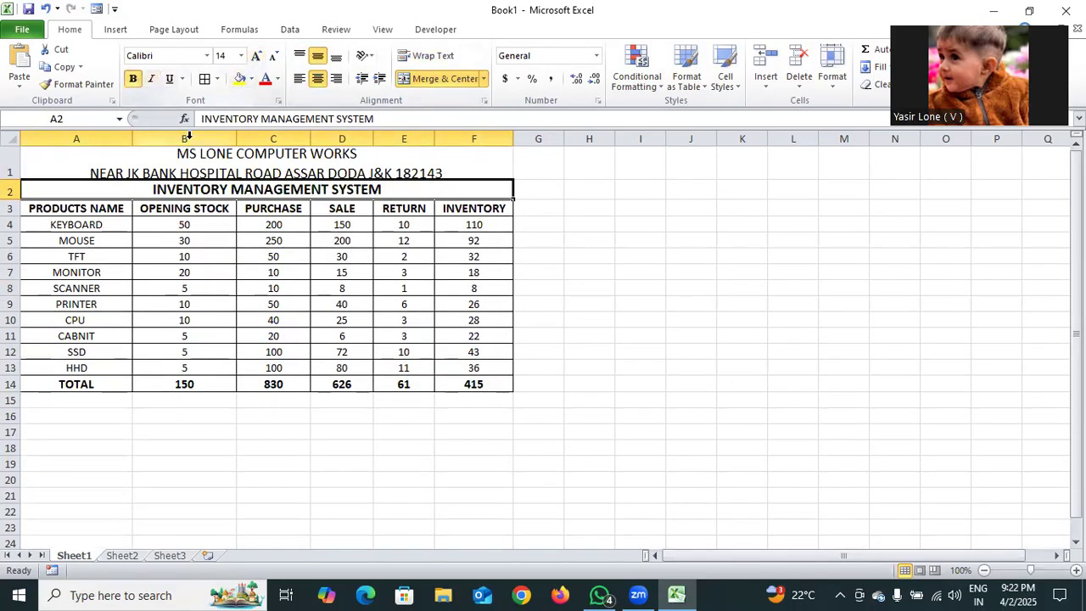
Step: Bold the shop name and address, and make row 1 taller to fit it
left_click(207, 159)
left_click(132, 78)
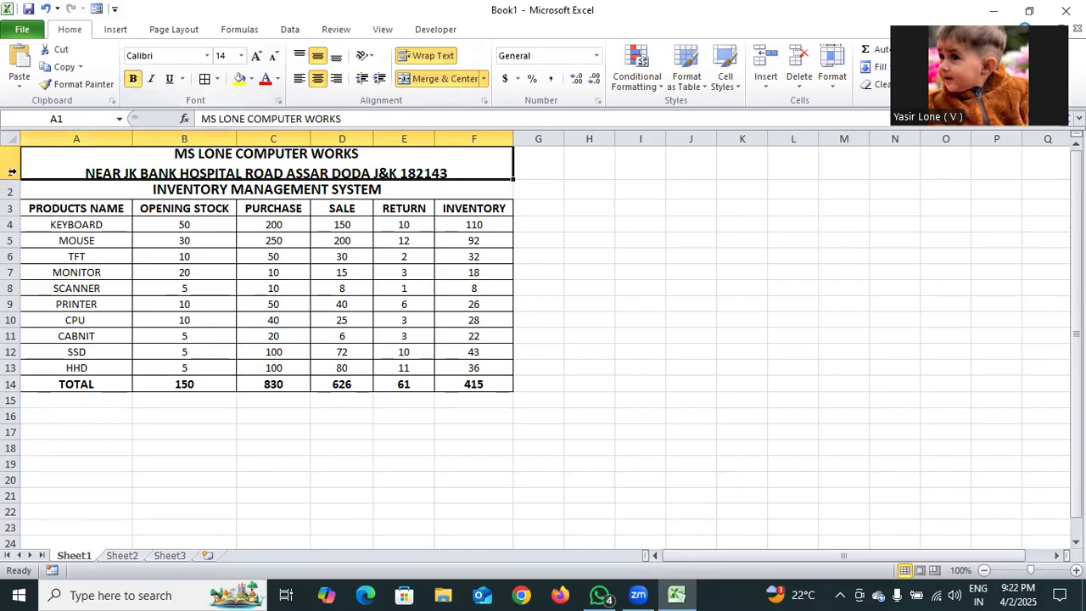
left_click_drag(12, 175, 12, 187)
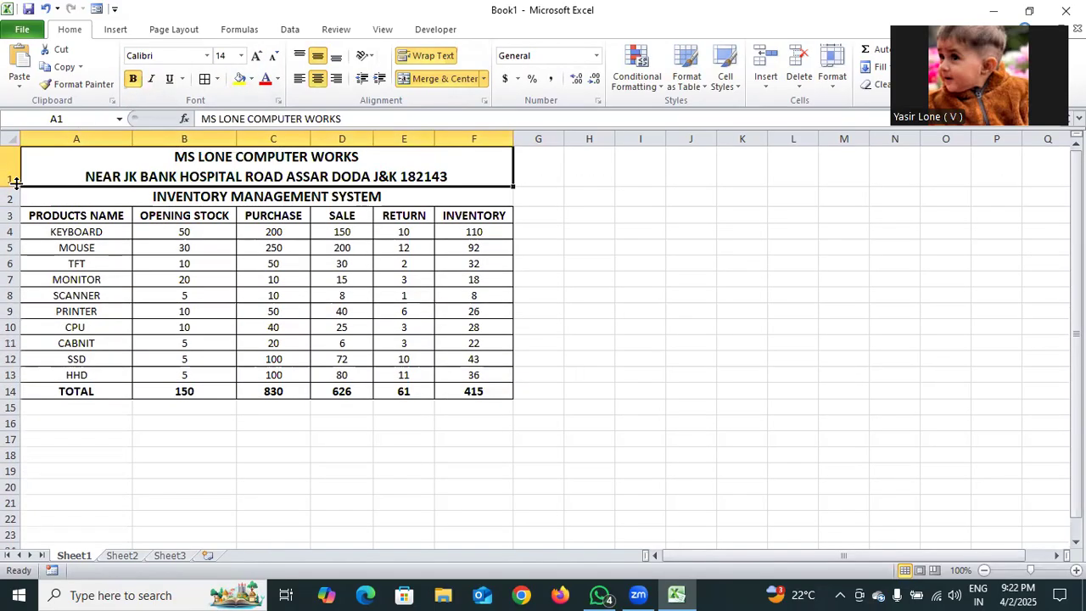
left_click(670, 249)
Step: Put a thick box border around the shop rows and a border around the title row
left_click(88, 160)
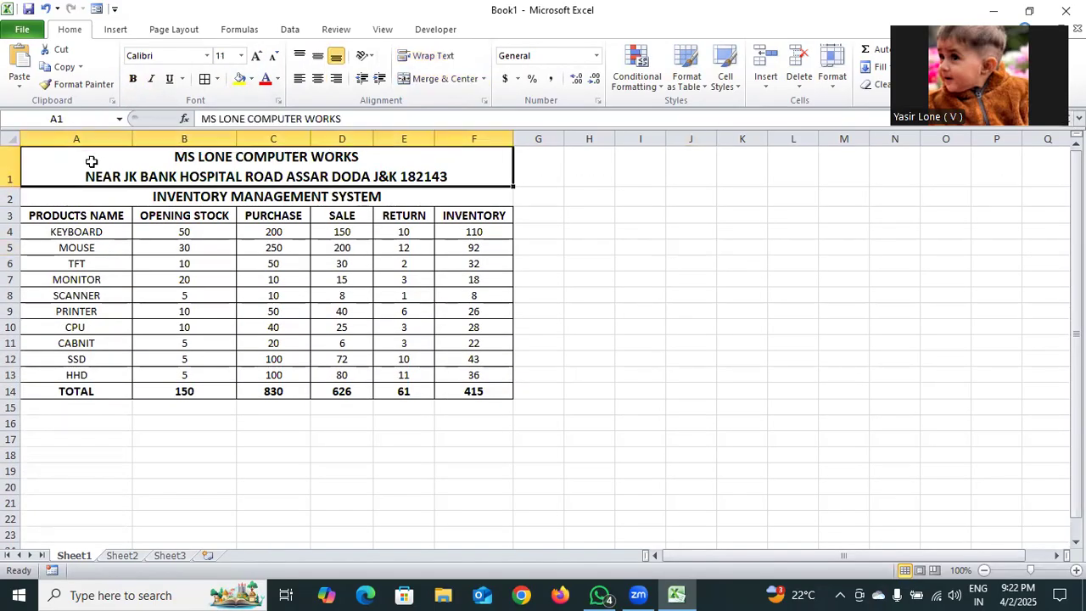
left_click(217, 78)
left_click(219, 240)
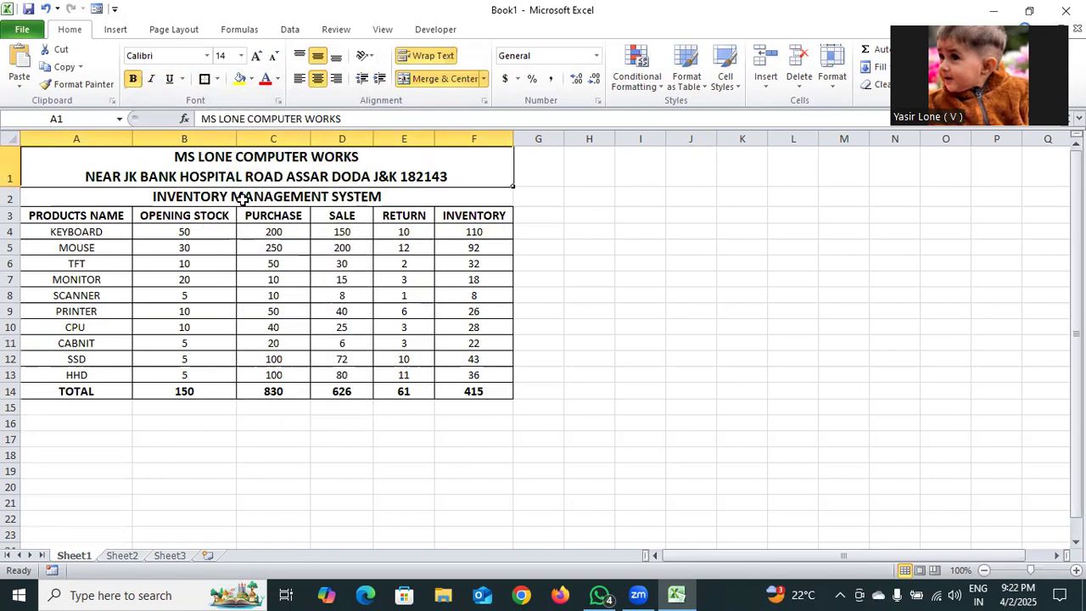
left_click(272, 199)
left_click(204, 79)
left_click(547, 264)
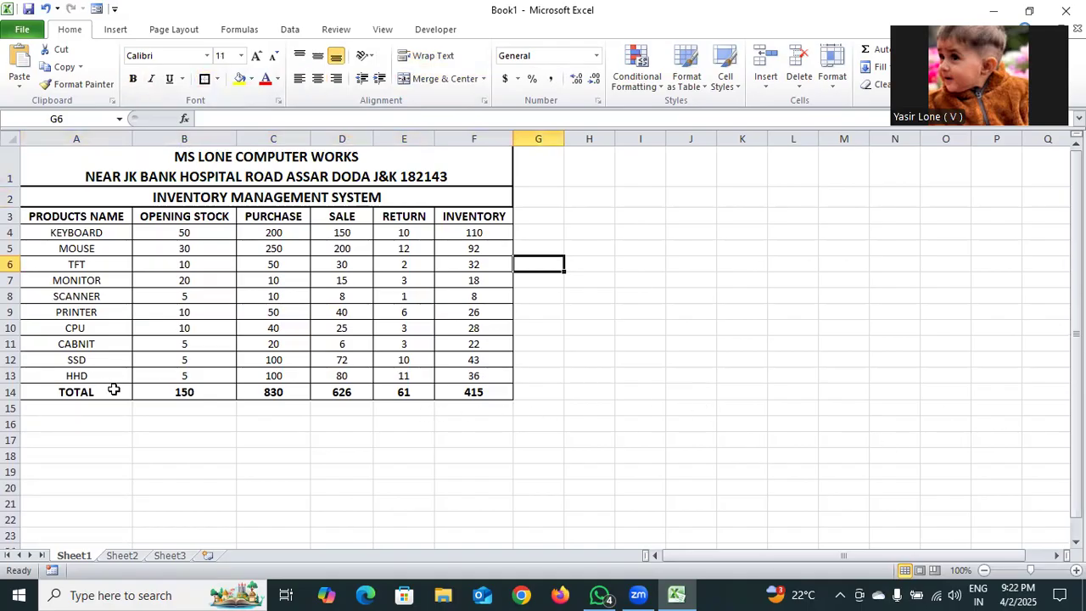
Step: Fill the TOTAL row A14:F14 with yellow
left_click_drag(81, 391, 447, 391)
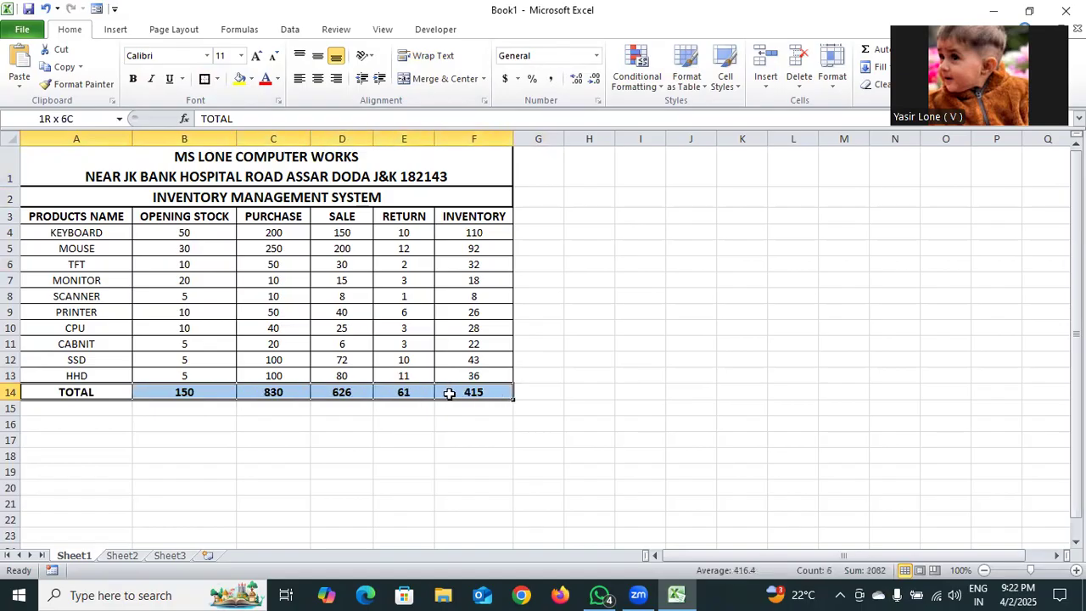
left_click(240, 78)
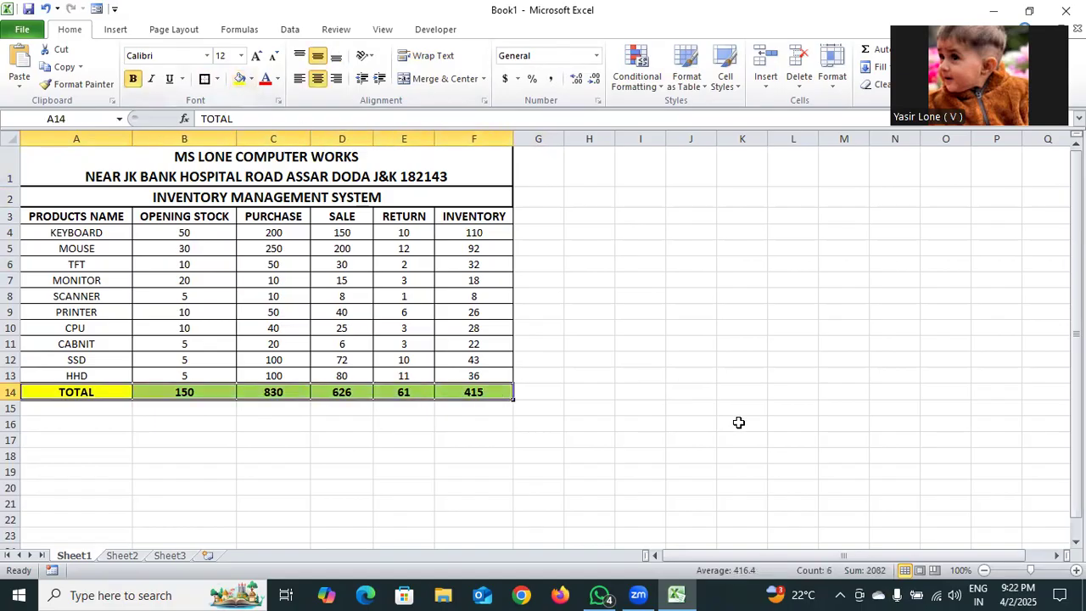
left_click(739, 424)
Step: Give the header row A3:F3 red text and a purple fill
left_click_drag(85, 216, 470, 210)
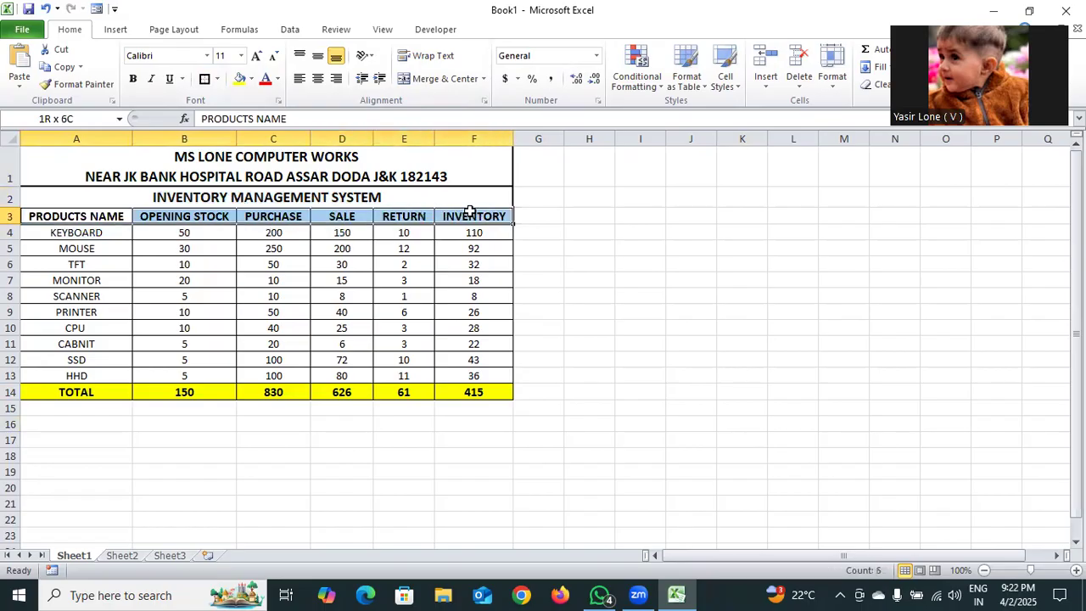
left_click(265, 79)
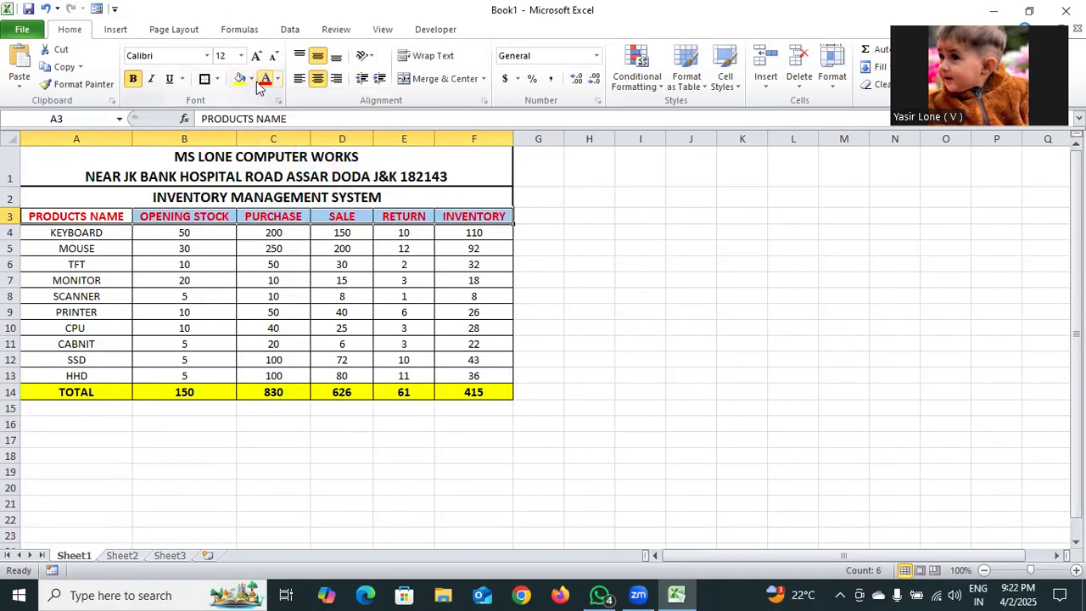
left_click(239, 78)
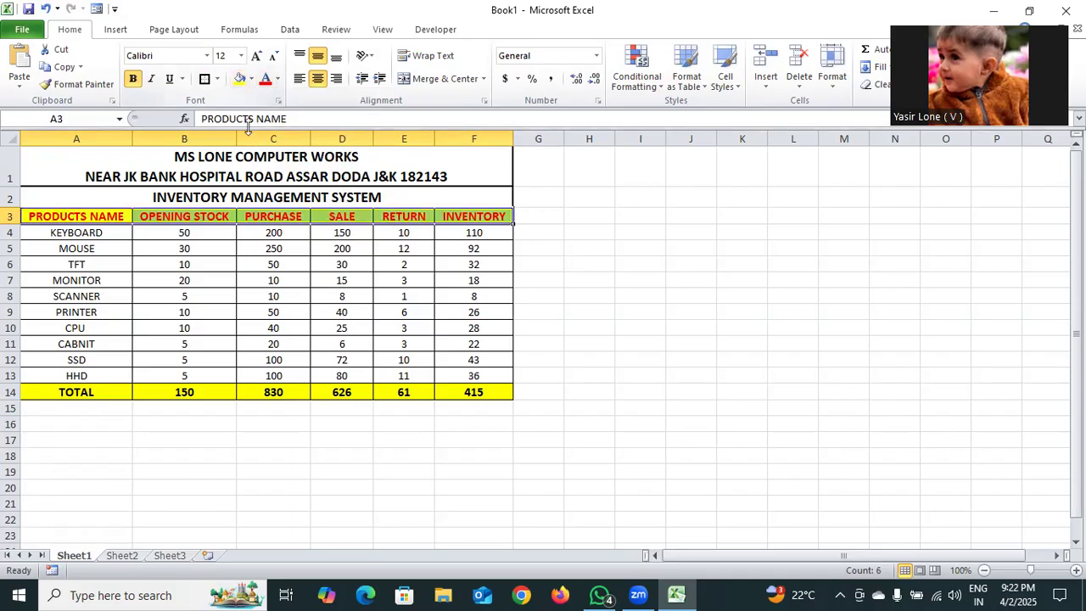
left_click(252, 79)
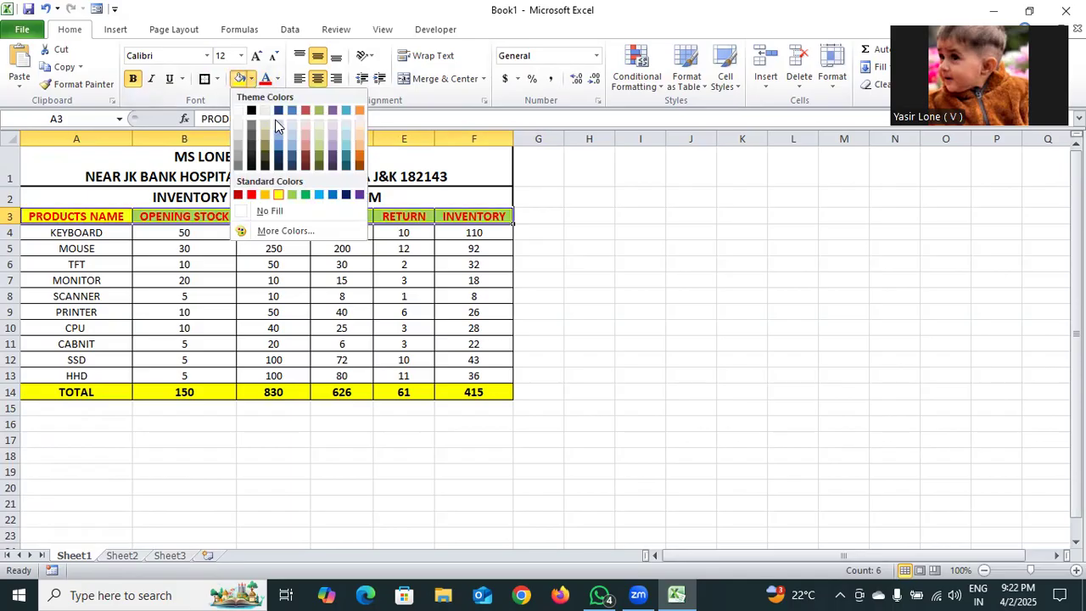
left_click(331, 155)
left_click(875, 393)
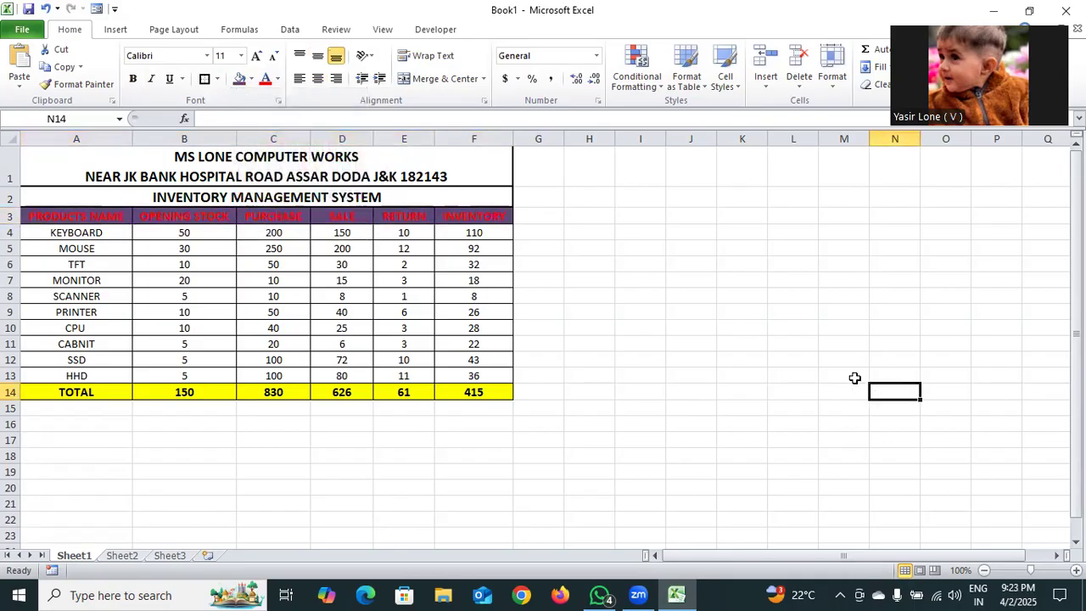
Step: Fill the product data rows A4:F13 with light olive green
left_click_drag(68, 232, 467, 374)
left_click(251, 79)
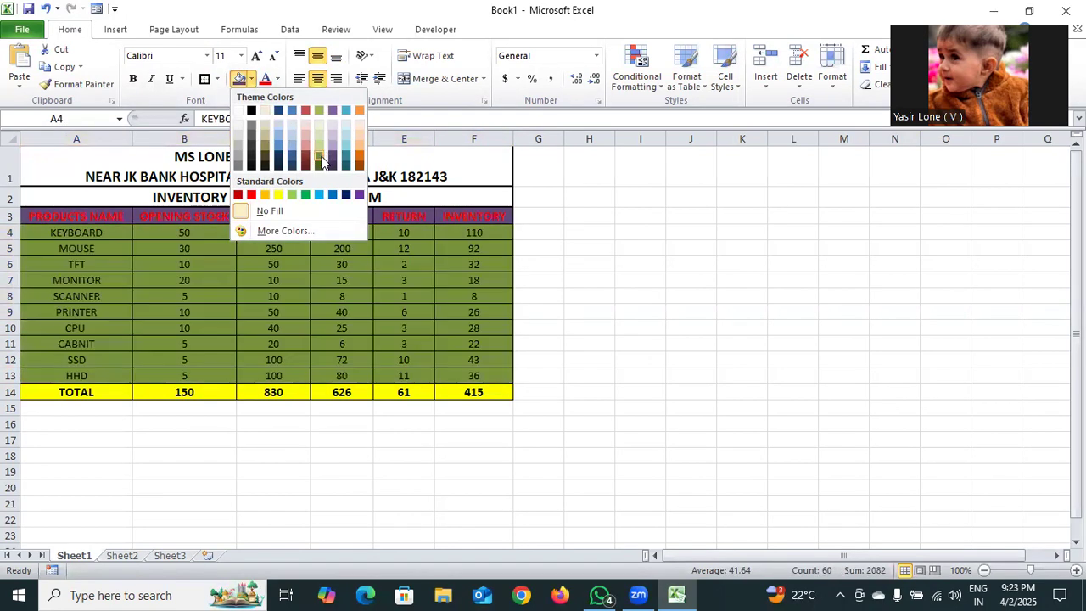
left_click(318, 135)
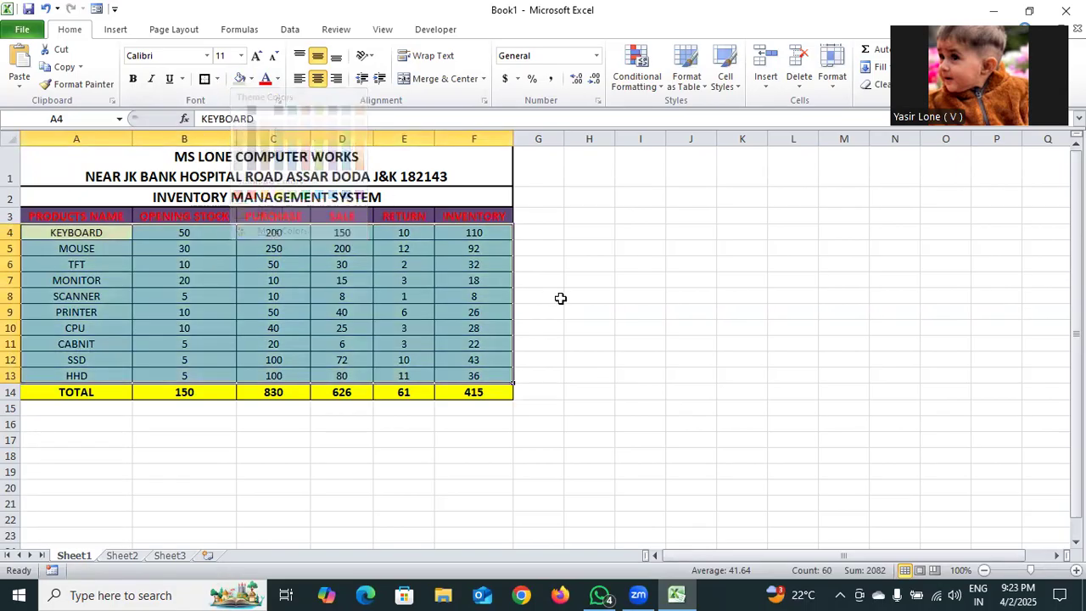
left_click(576, 308)
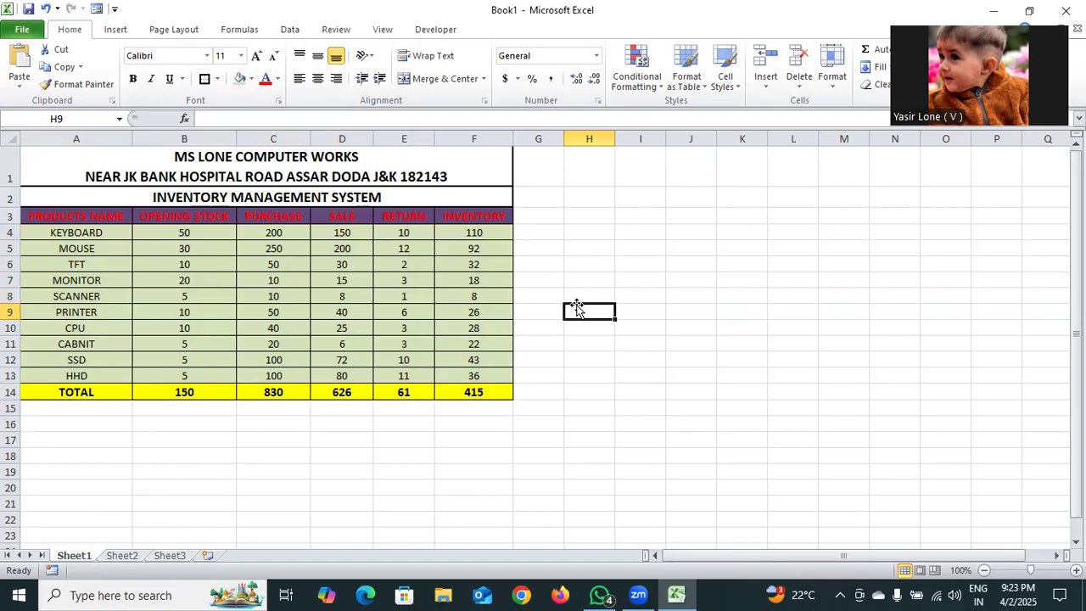
Step: Fill the shop name rows light blue and the title row light orange
left_click(420, 178)
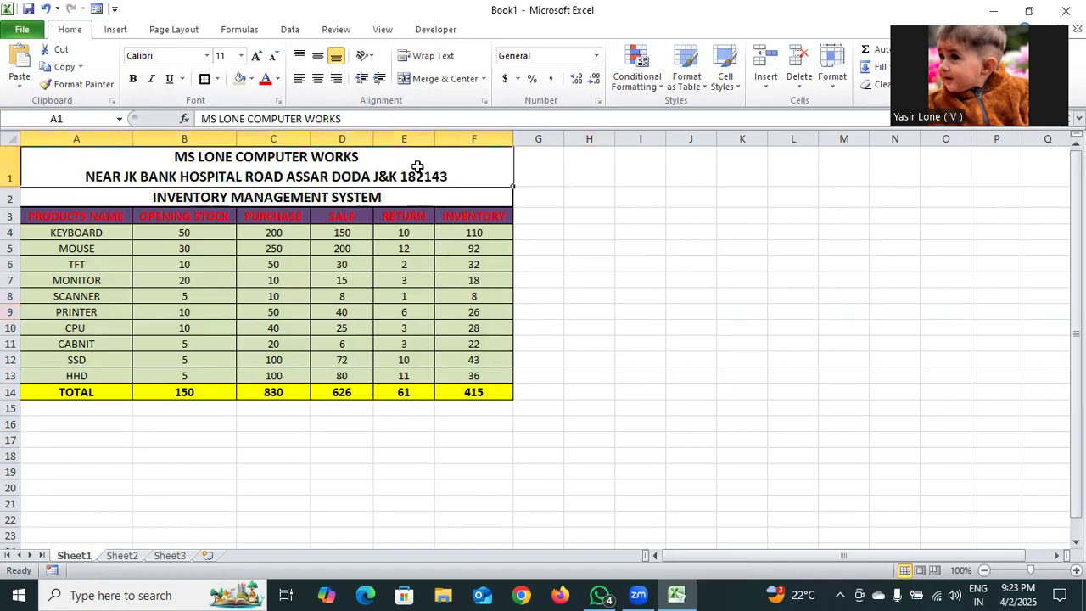
left_click(251, 80)
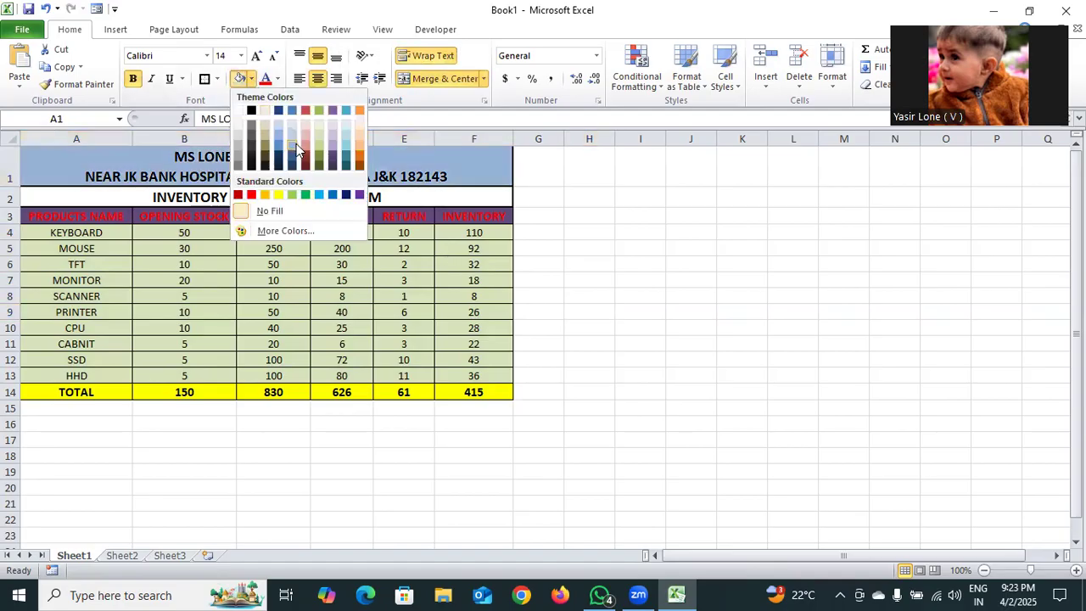
left_click(348, 149)
left_click(381, 202)
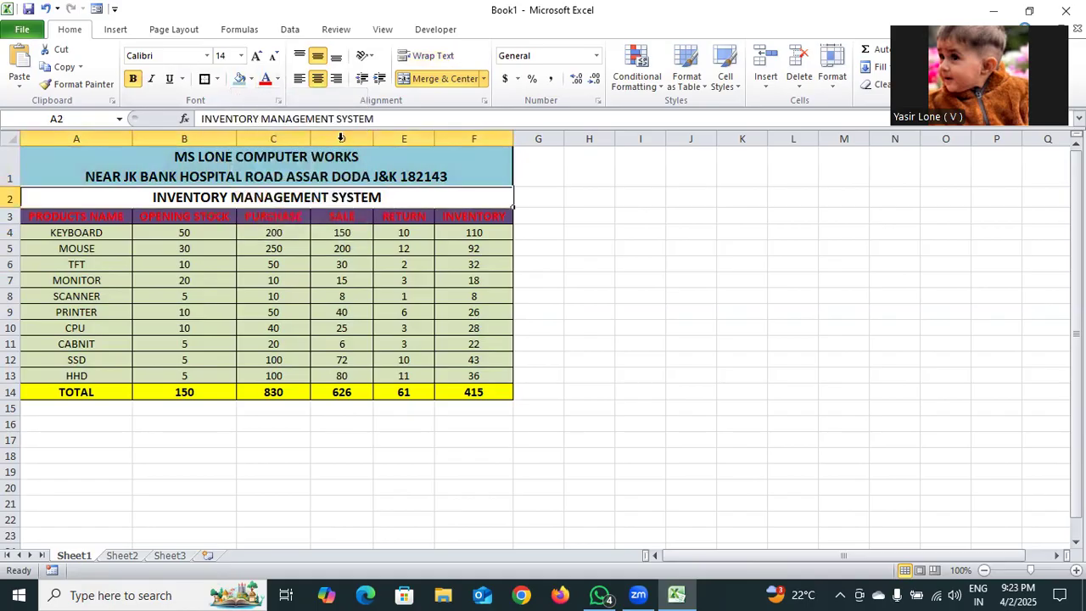
left_click(251, 80)
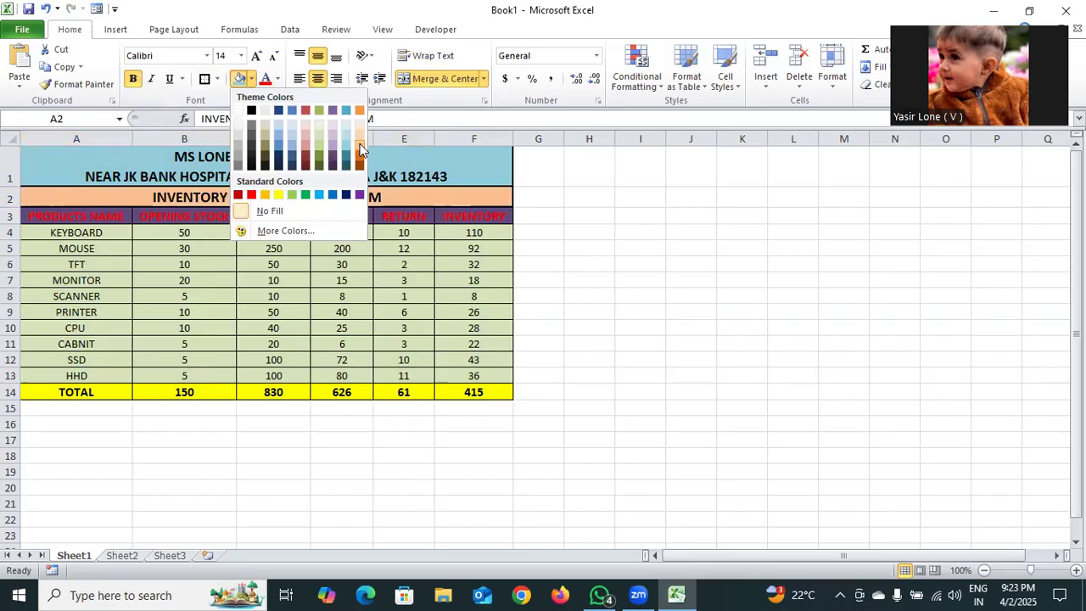
left_click(591, 248)
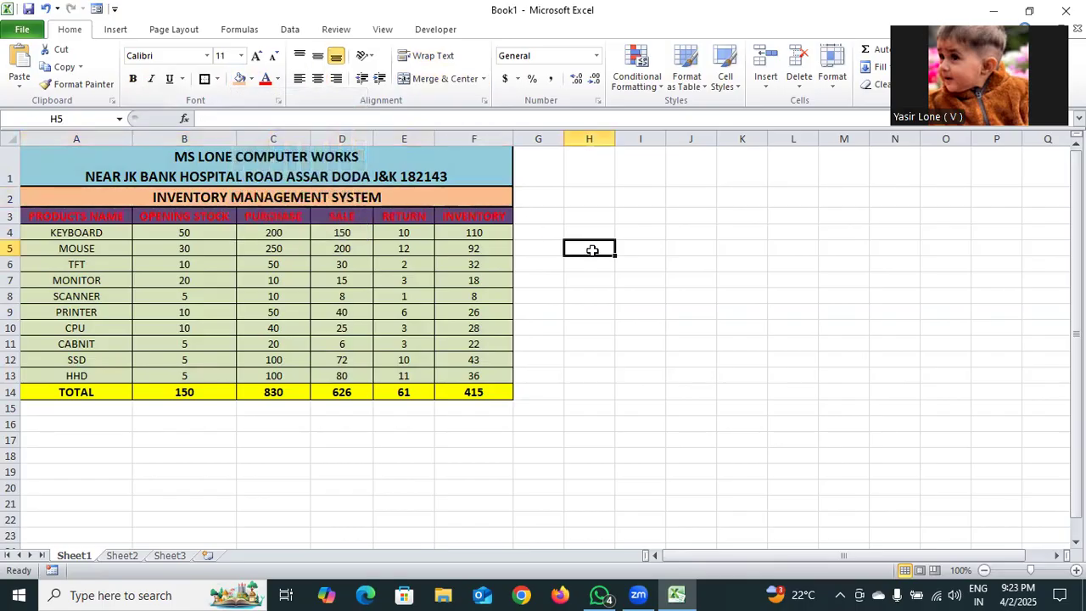